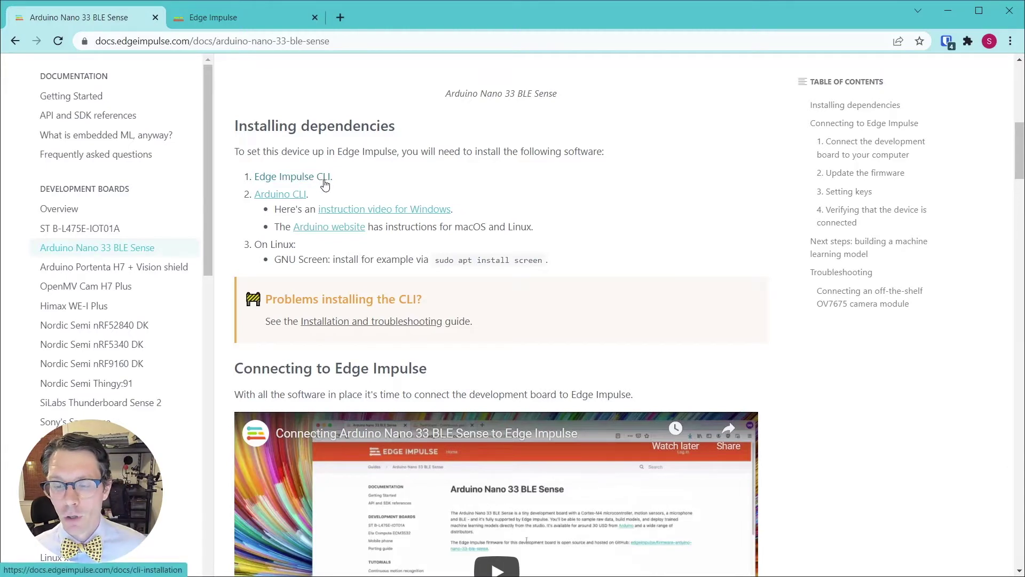
# Review the Arduino Nano 33 BLE Sense connection and firmware instructions, and log in to Edge Impulse
pyautogui.scroll(-10, 406, 170)
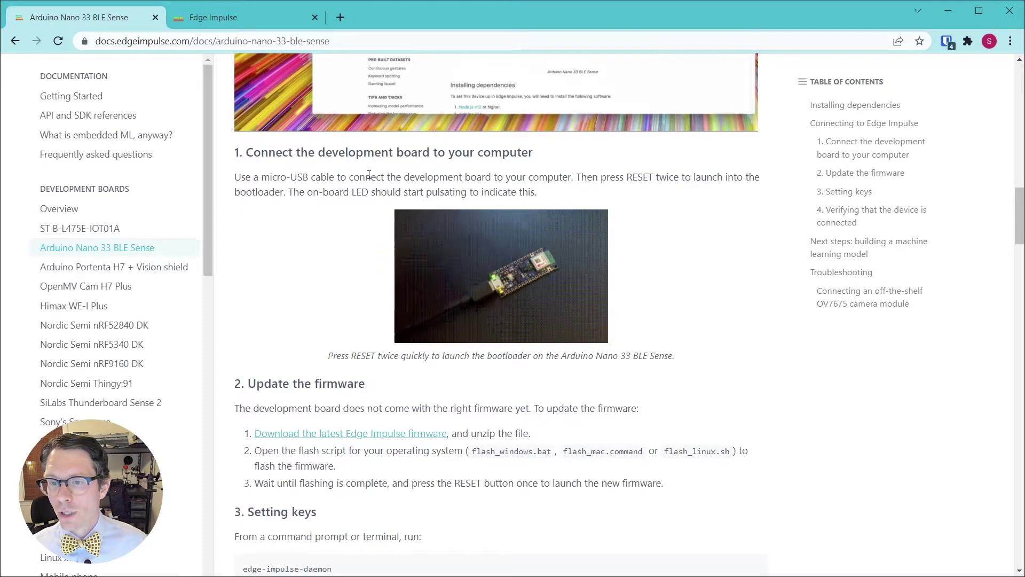
pyautogui.scroll(-3, 350, 310)
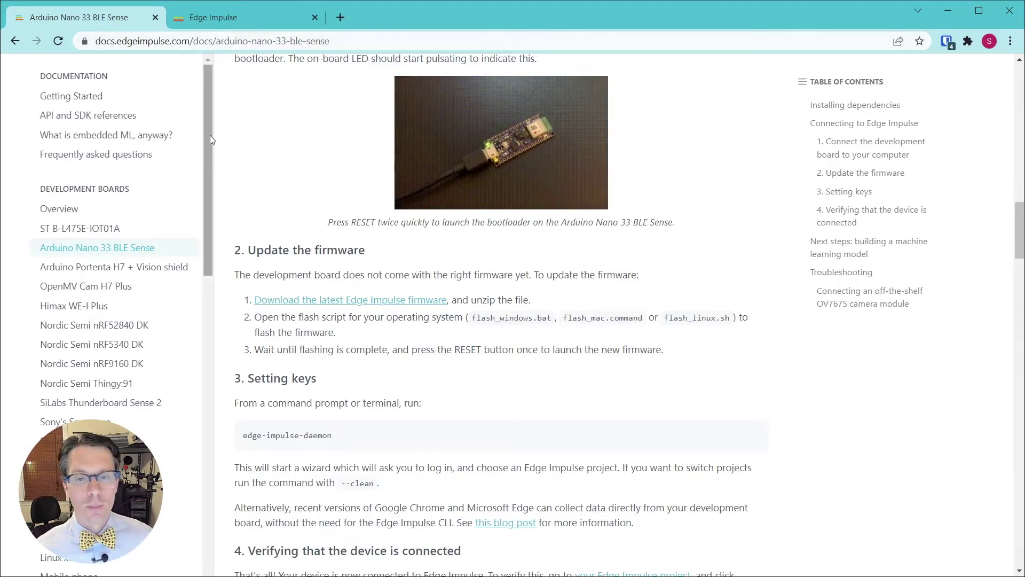
pyautogui.click(224, 20)
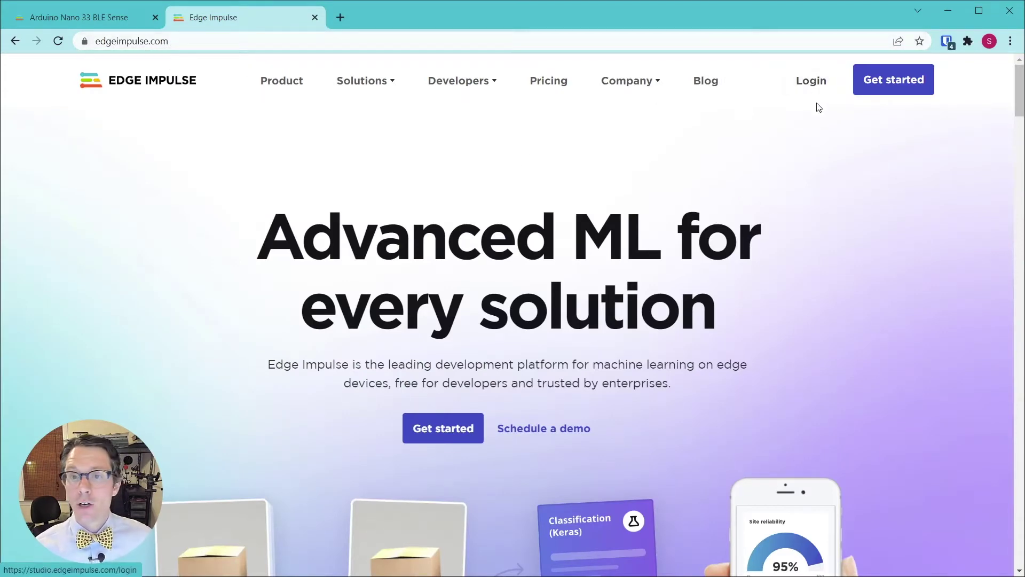
pyautogui.click(813, 83)
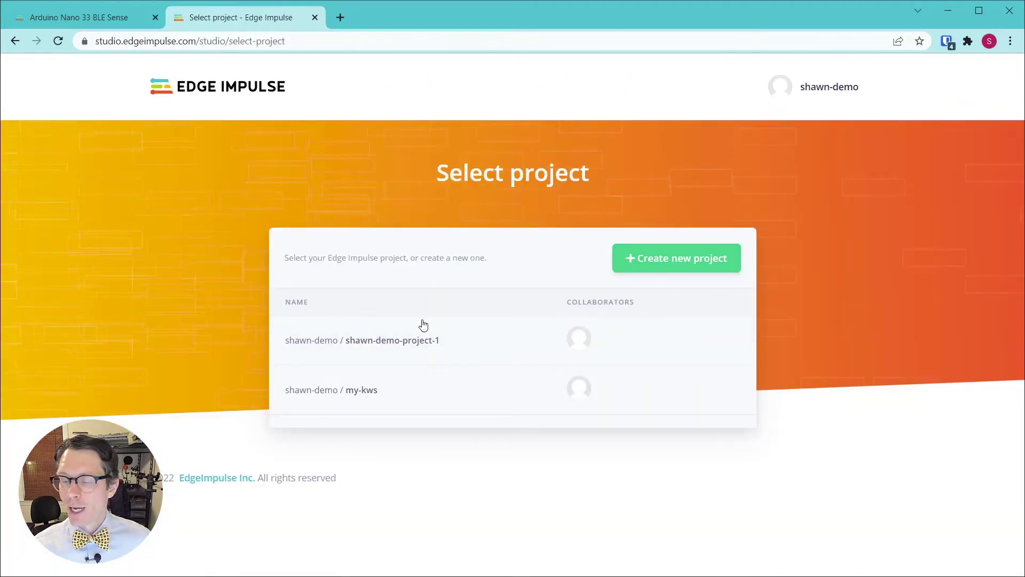
# Create a Developer project named my-sensor-fusion and open its data acquisition page, skipping the welcome wizard
pyautogui.click(633, 265)
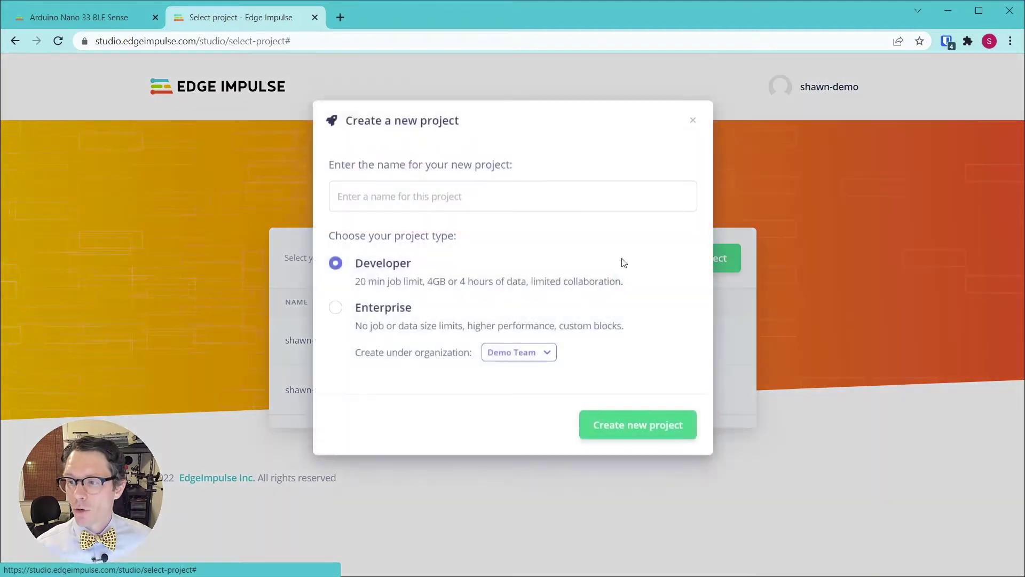
pyautogui.click(387, 234)
pyautogui.write('my')
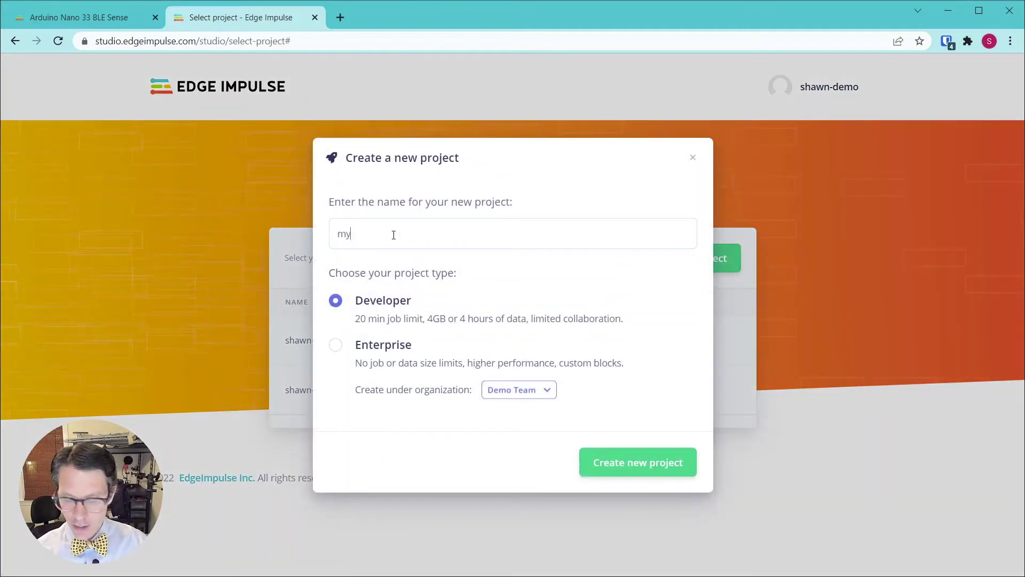
pyautogui.write('-sensor-fusion')
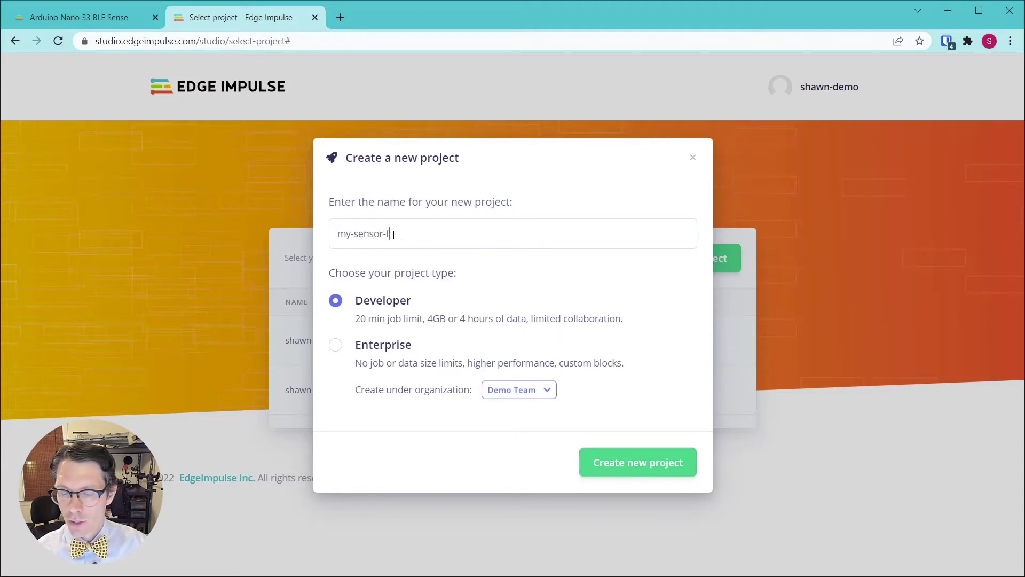
pyautogui.click(636, 462)
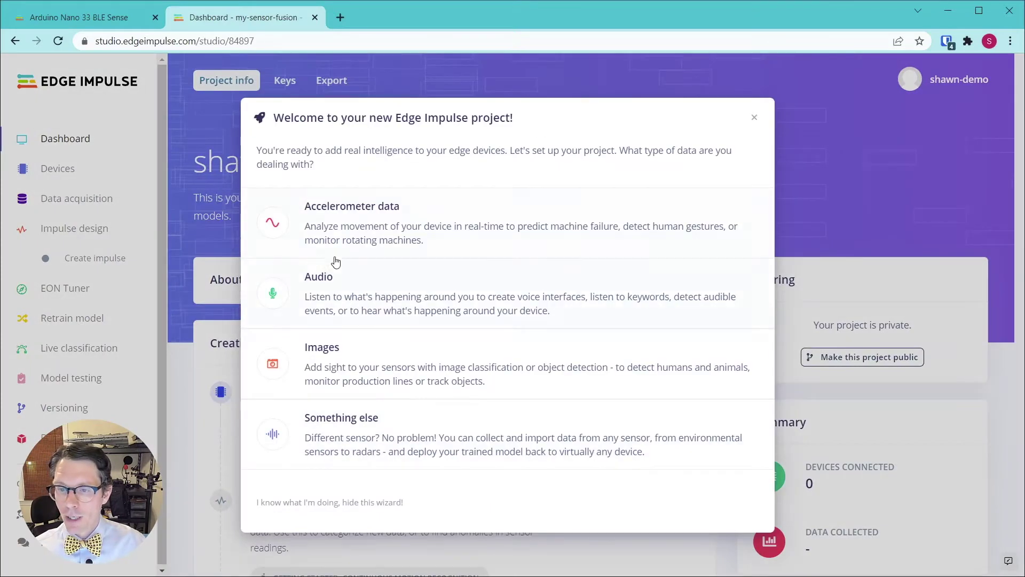
pyautogui.click(755, 118)
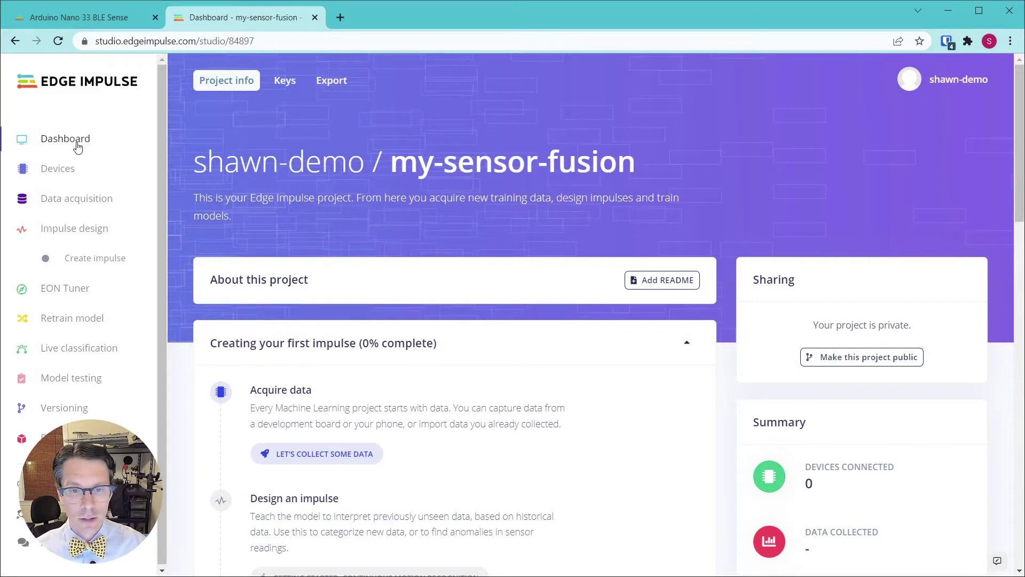
pyautogui.click(91, 200)
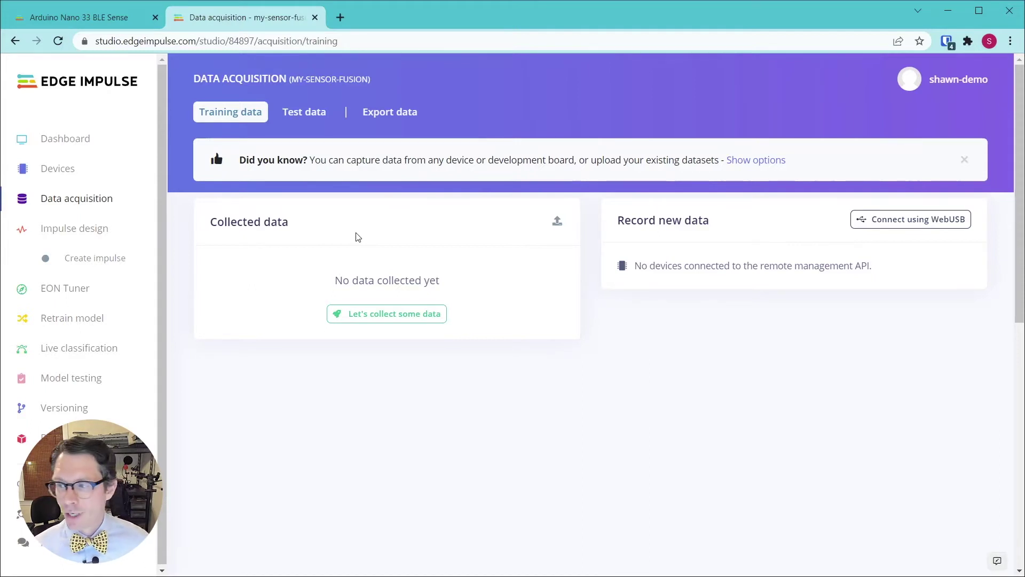
# Try to connect the Nano 33 BLE on COM16 to the project through WebUSB
pyautogui.click(890, 229)
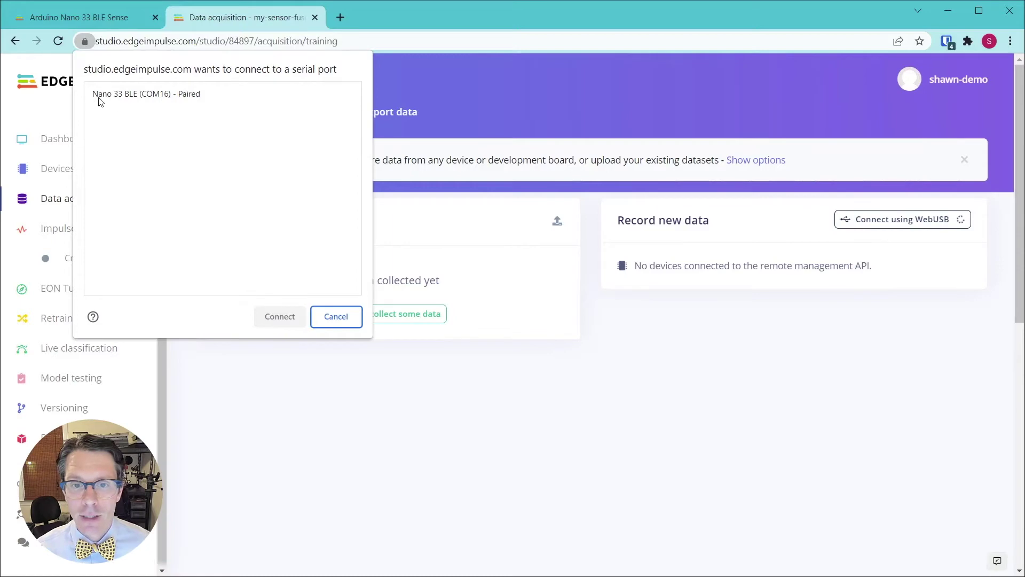
pyautogui.click(133, 95)
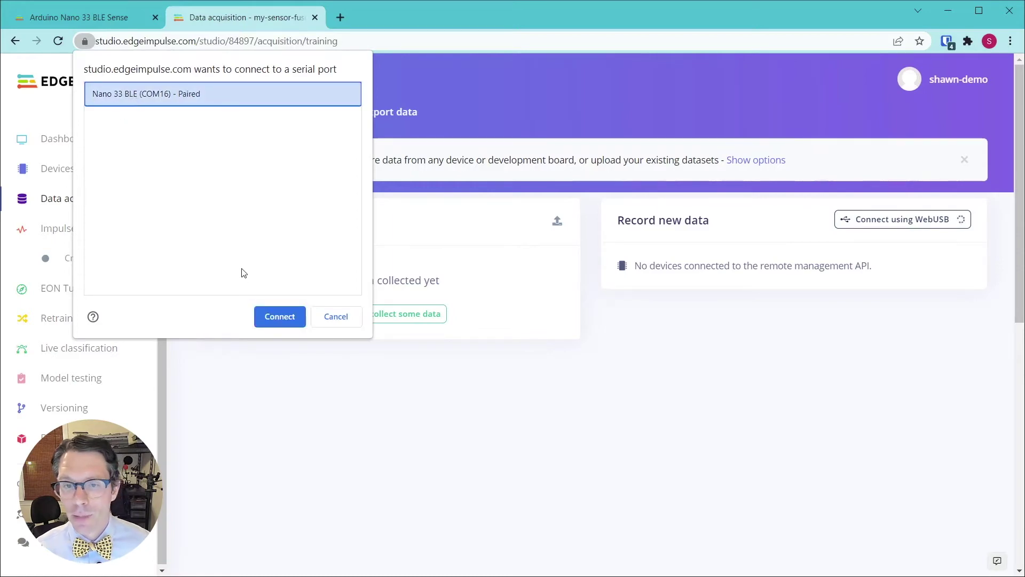
pyautogui.click(271, 316)
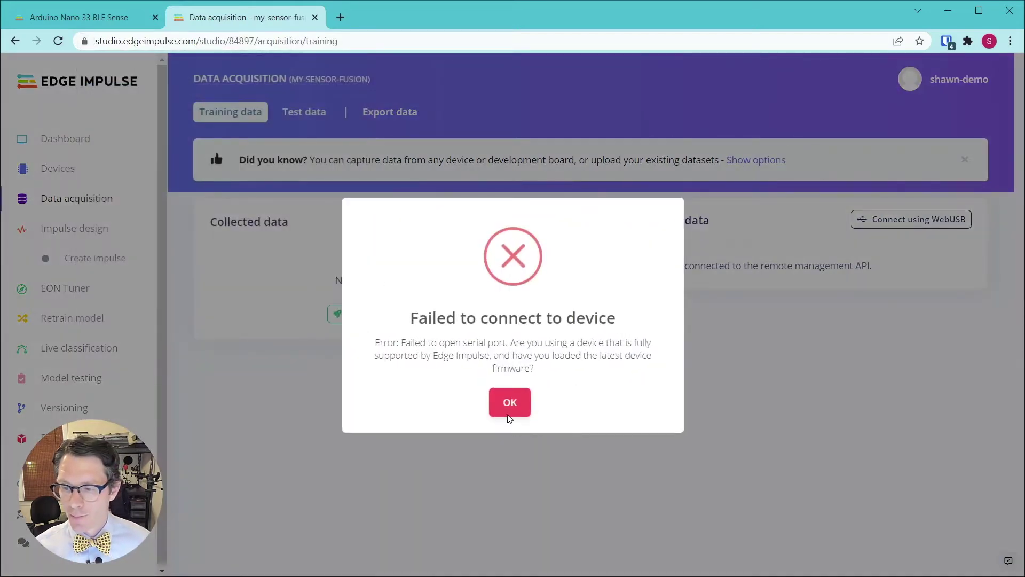
pyautogui.click(510, 408)
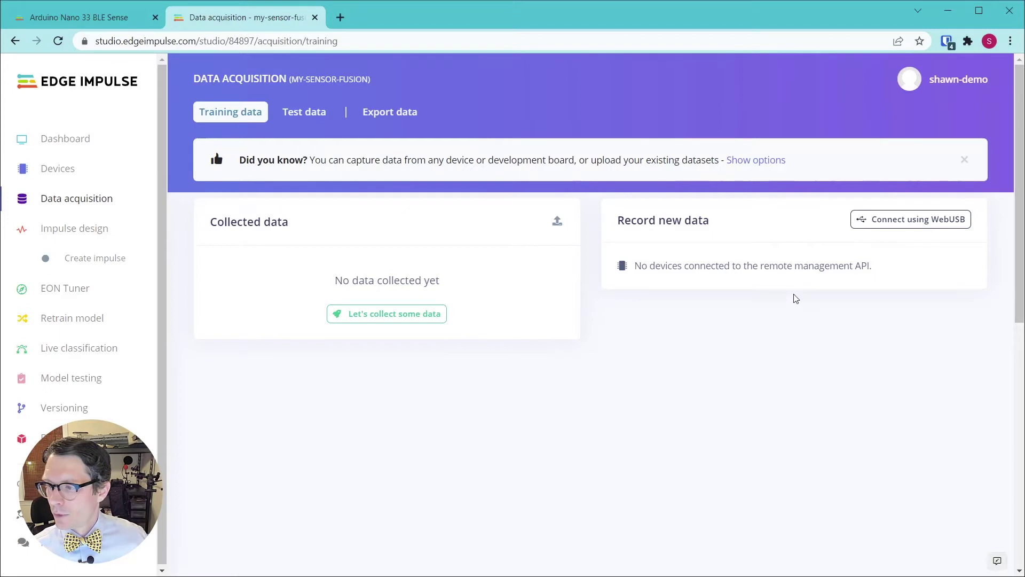
# Connect the Nano 33 BLE (COM16) board to the project using WebUSB
pyautogui.click(881, 220)
pyautogui.click(177, 95)
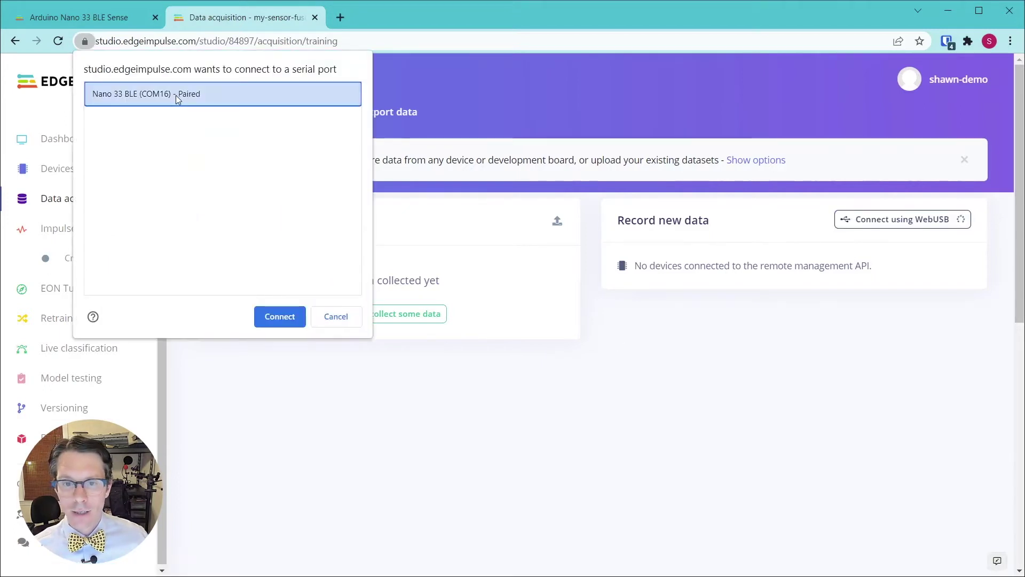
pyautogui.click(264, 317)
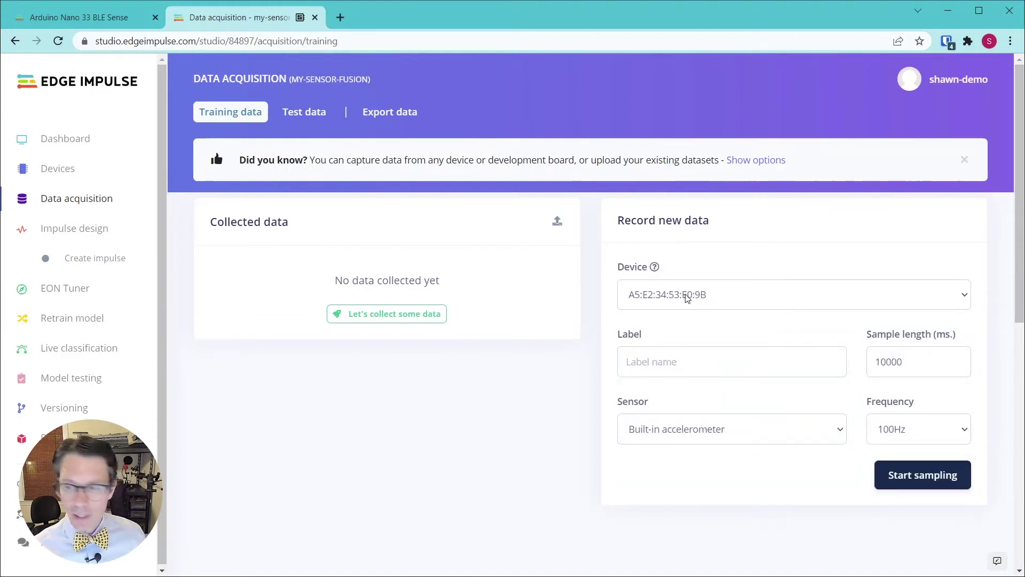
# Record training samples labelled twist from the connected board, with the sensor set to Inertial
pyautogui.click(692, 361)
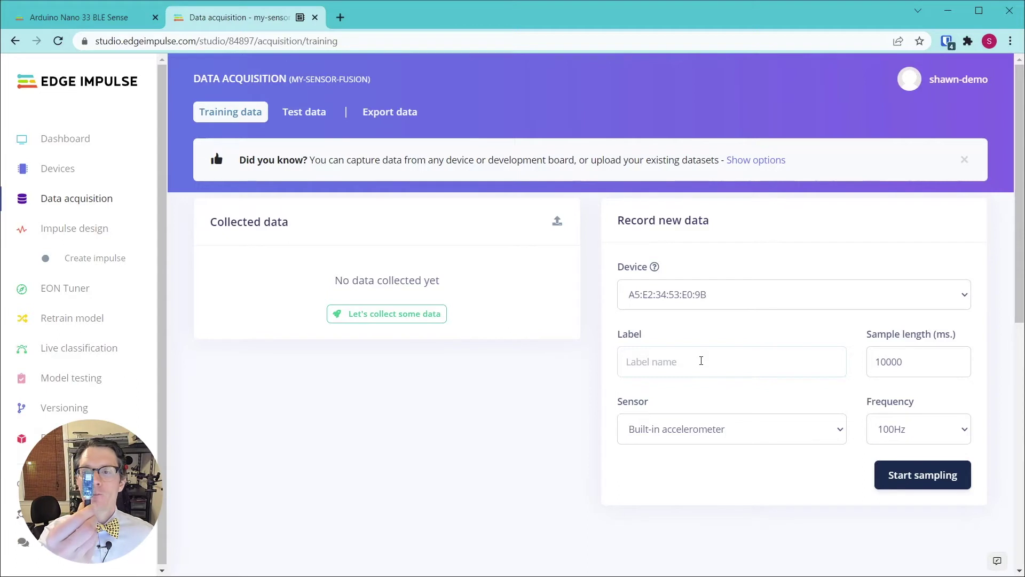
pyautogui.click(701, 361)
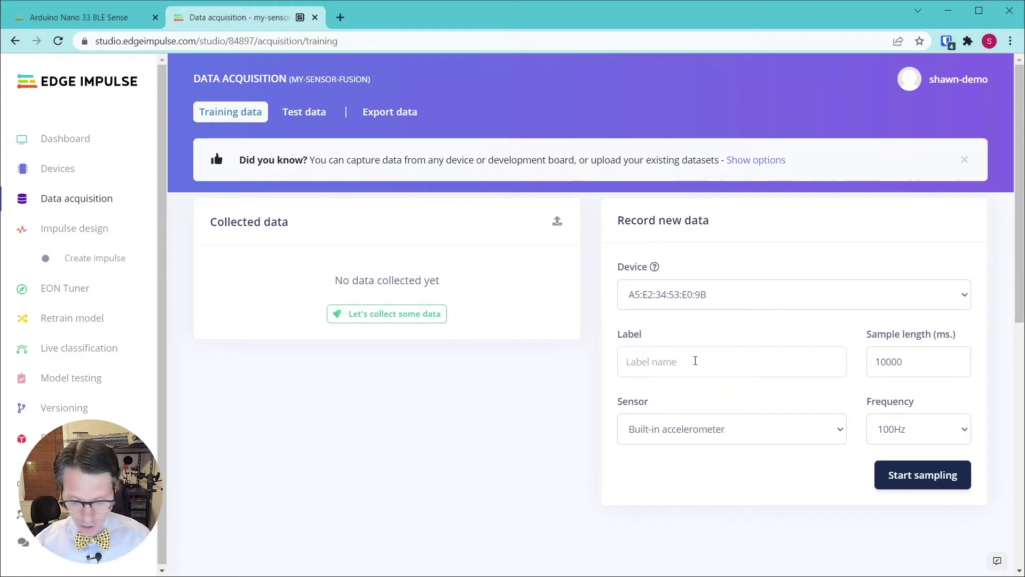
pyautogui.write('twist')
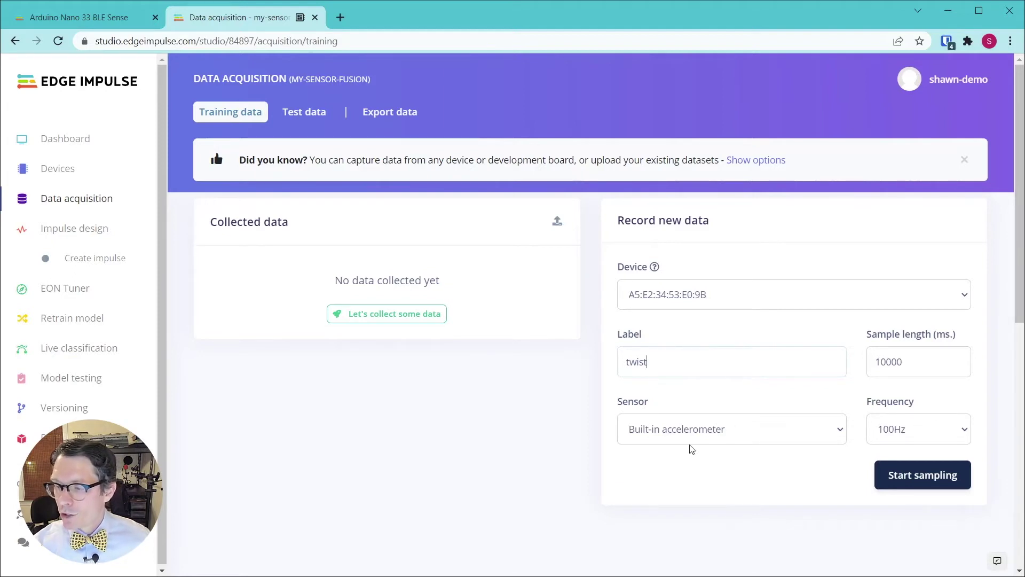
pyautogui.click(708, 434)
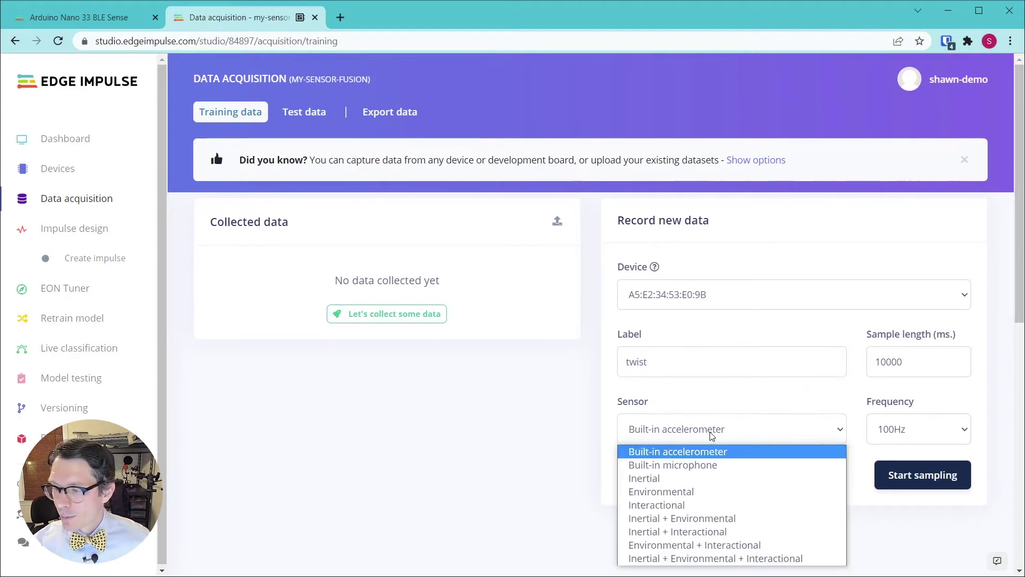
pyautogui.click(719, 477)
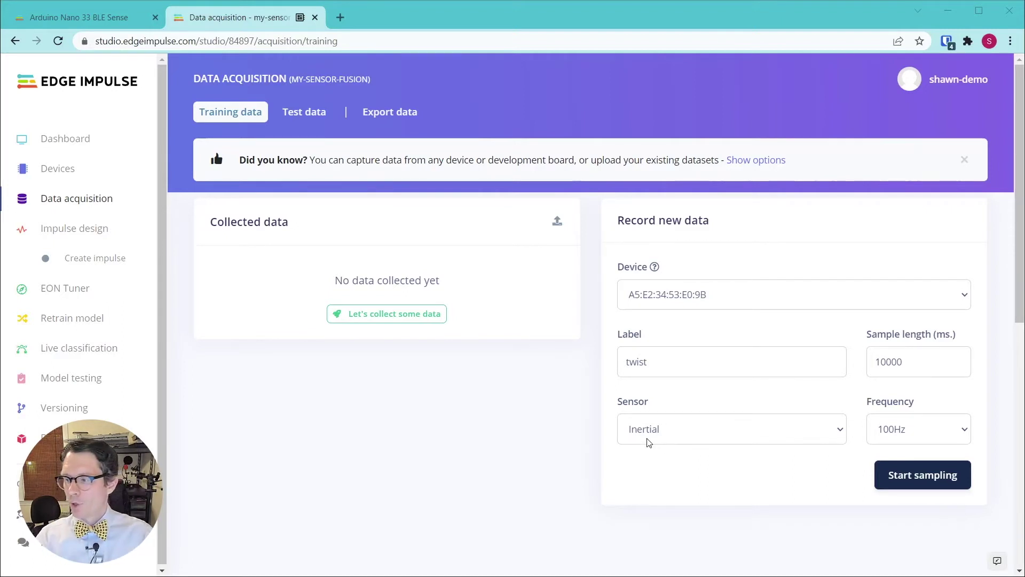
pyautogui.click(904, 474)
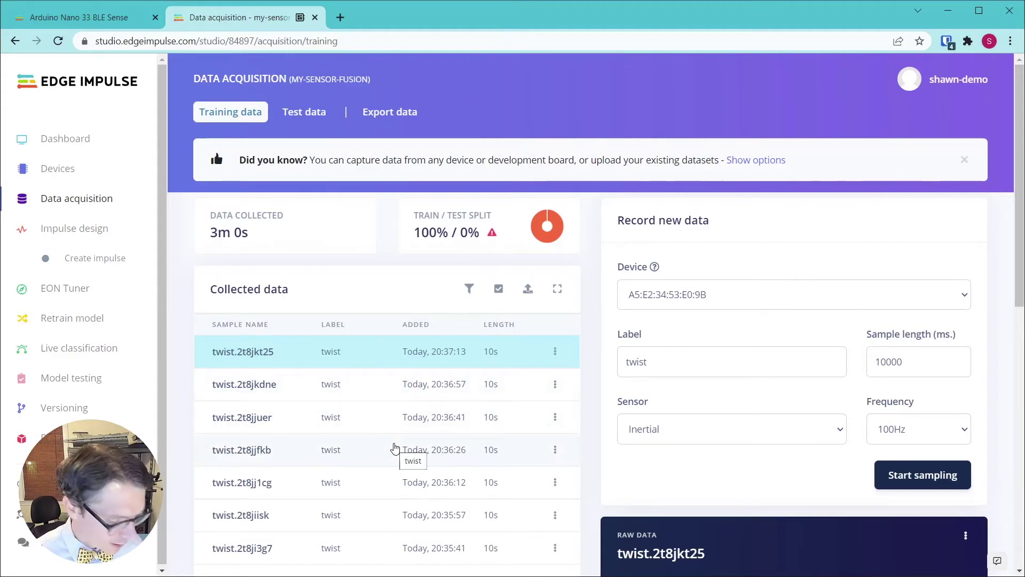
# Change the recording label to circle and sample training data for that gesture
pyautogui.doubleClick(668, 361)
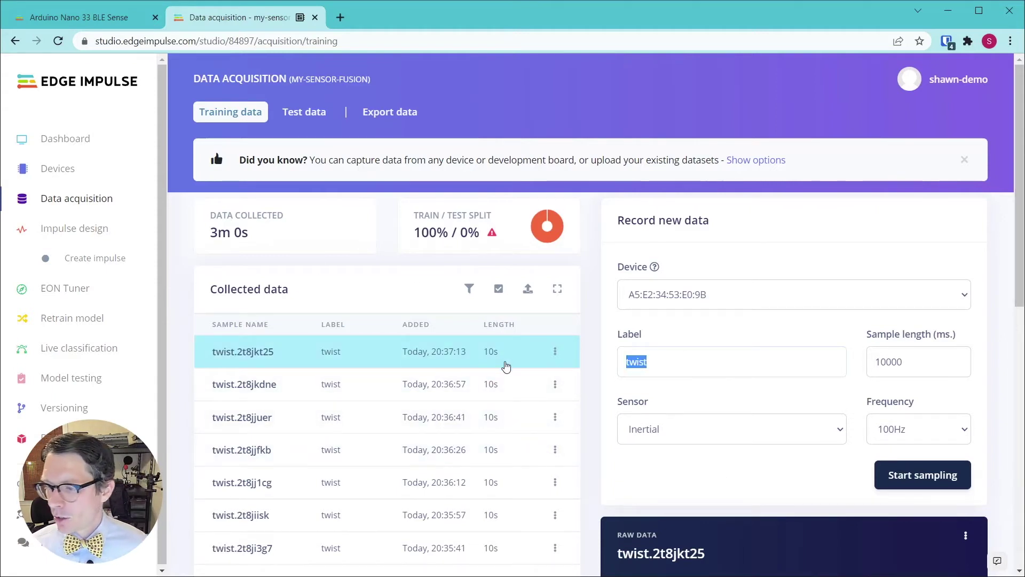
pyautogui.write('cire')
pyautogui.press('BackSpace')
pyautogui.press('BackSpace')
pyautogui.write('rcle')
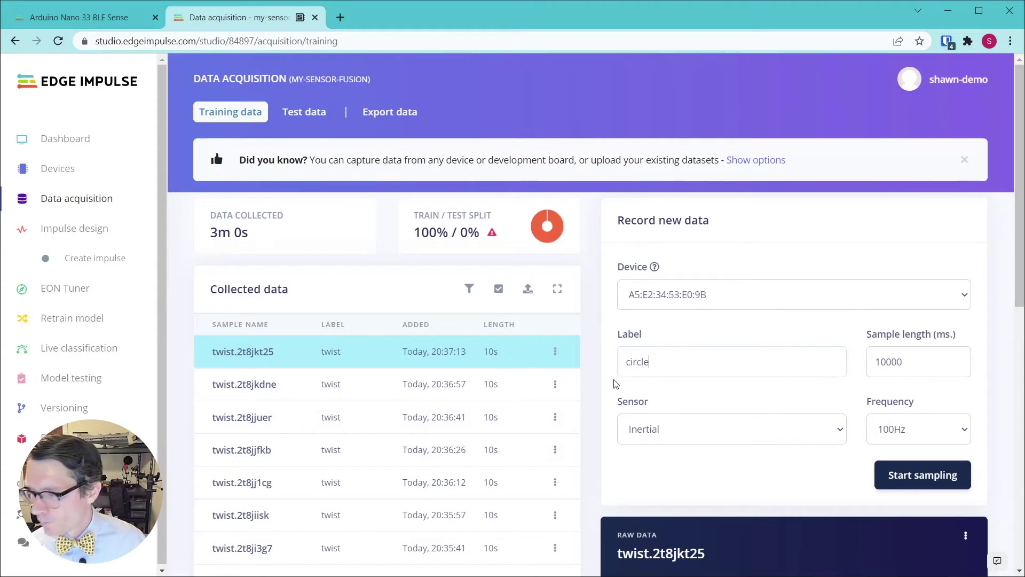
pyautogui.click(954, 474)
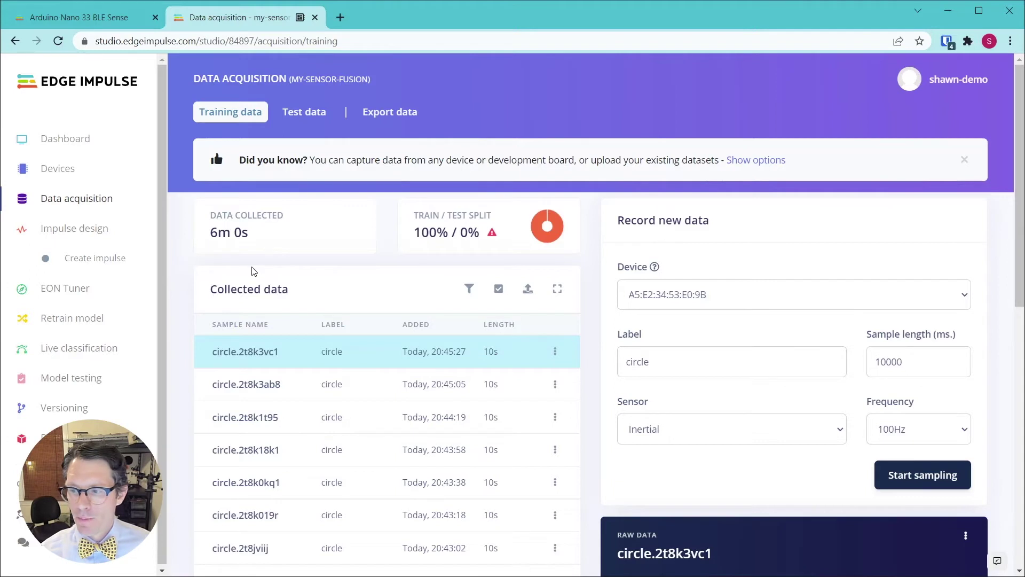
# Change the recording label to idle and sample training data for that class
pyautogui.doubleClick(704, 363)
pyautogui.write('i')
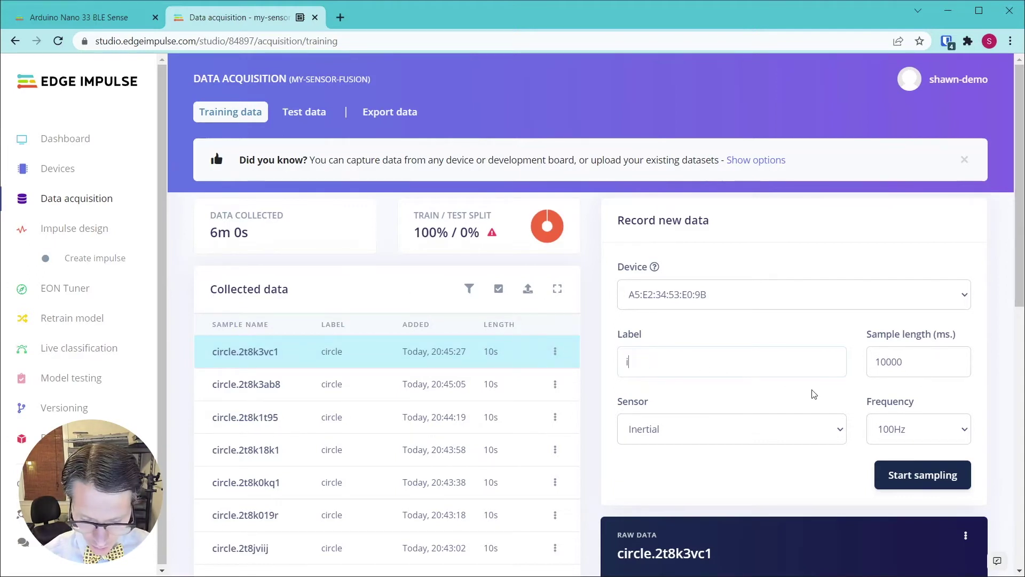
pyautogui.write('dle')
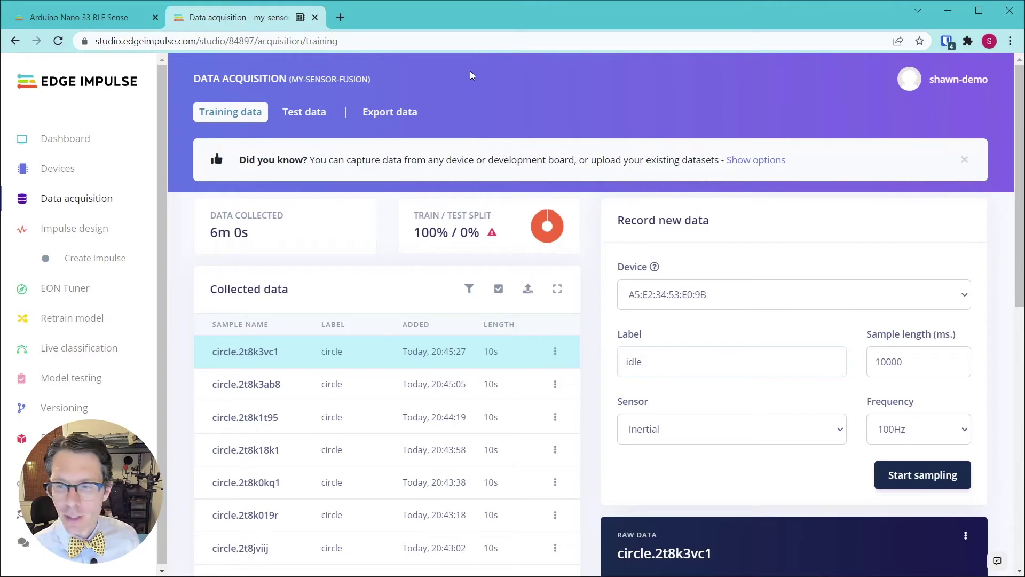
pyautogui.click(930, 486)
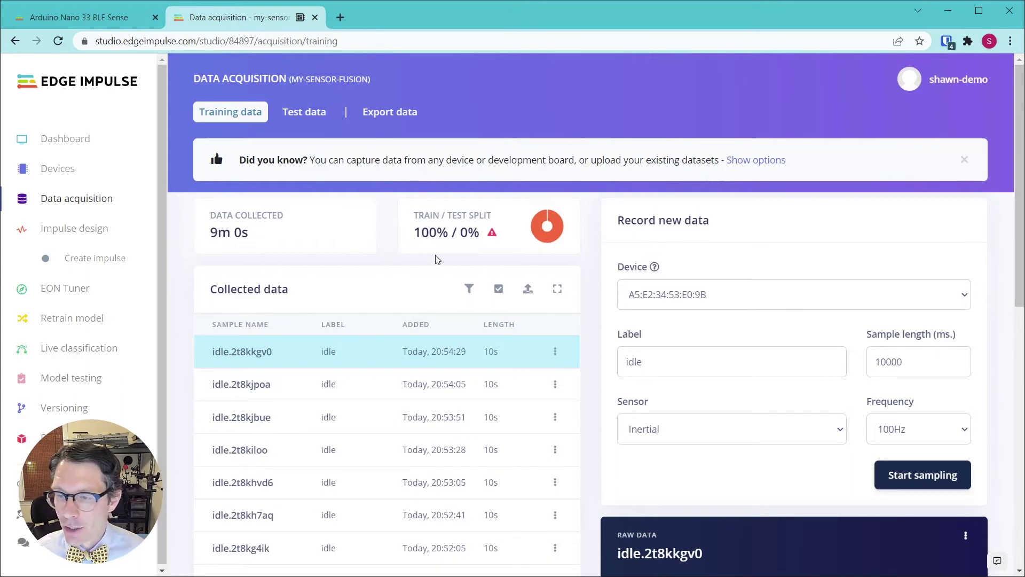
# Perform the project's train / test split, confirming with "perform split", and check the resulting class distribution on the data acquisition page
pyautogui.moveTo(550, 241)
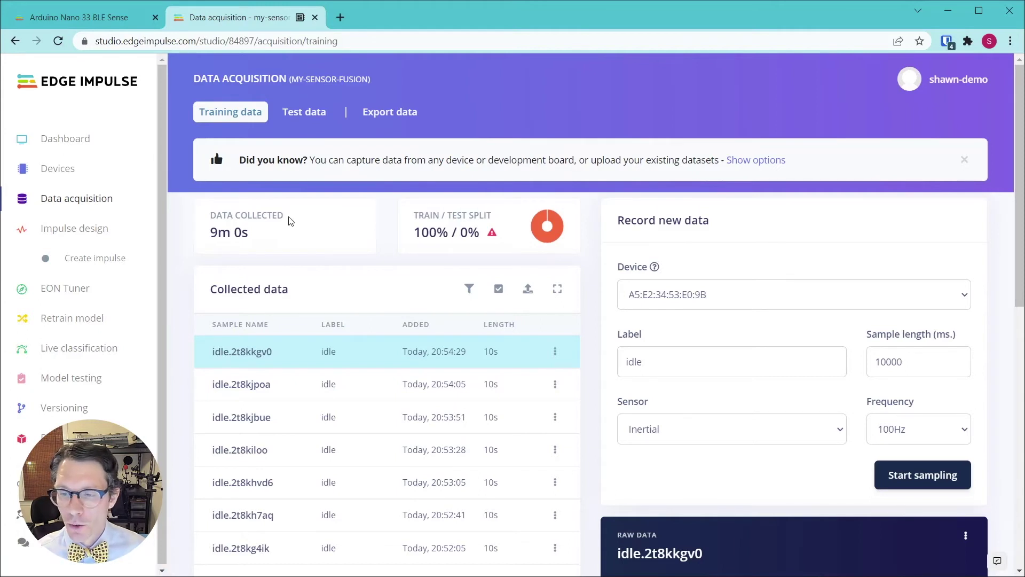
pyautogui.click(84, 141)
pyautogui.scroll(-15, 470, 347)
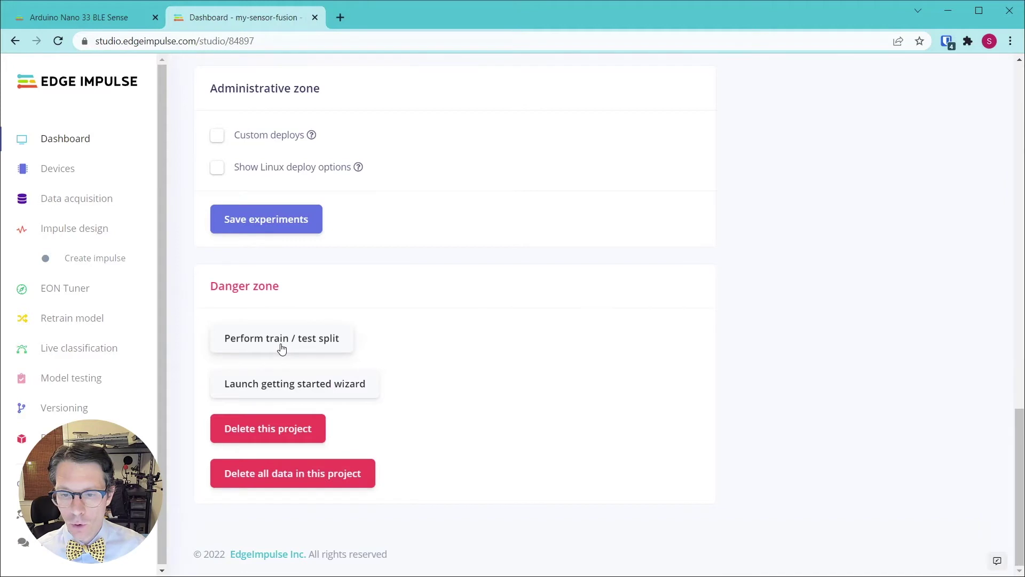
pyautogui.click(310, 339)
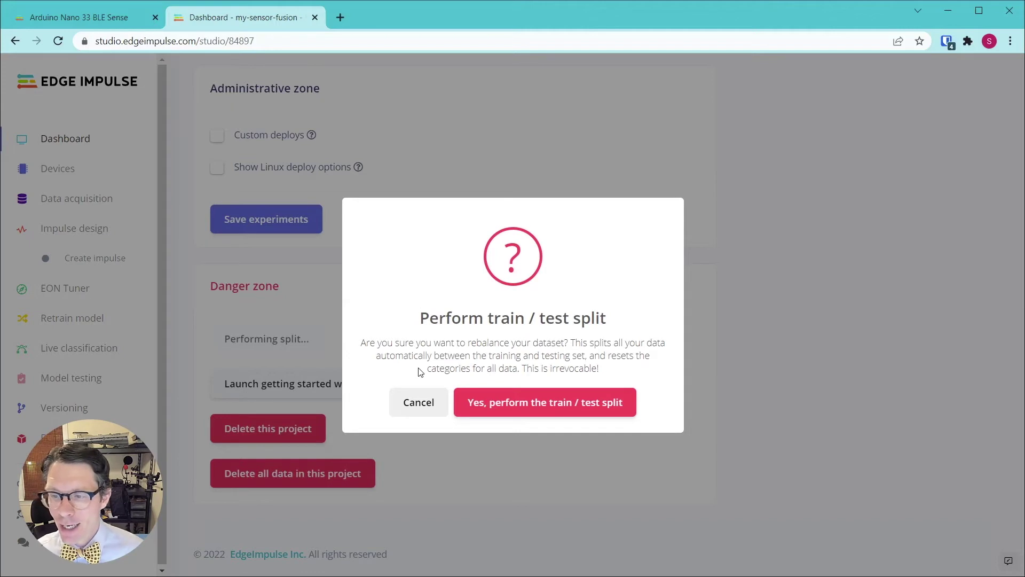
pyautogui.click(534, 409)
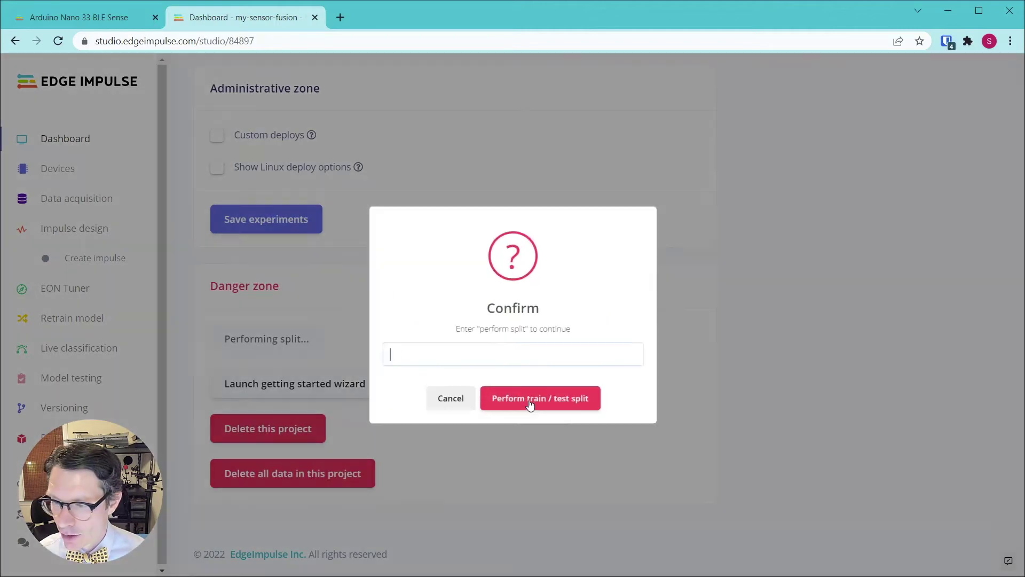
pyautogui.write('perfor')
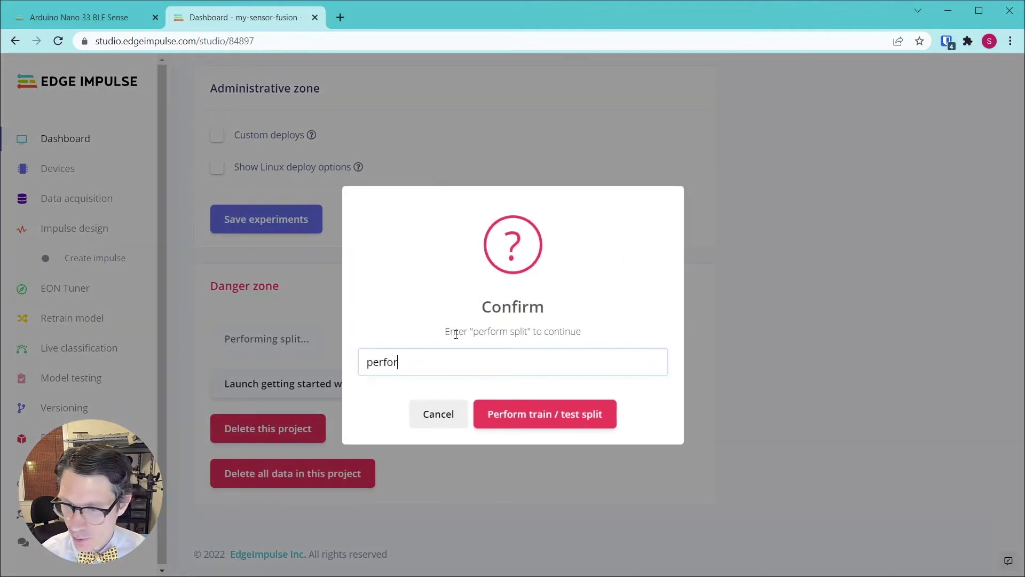
pyautogui.write('m fpl')
pyautogui.press('BackSpace')
pyautogui.press('BackSpace')
pyautogui.write('sp')
pyautogui.press('Return')
pyautogui.press('Return')
pyautogui.click(63, 201)
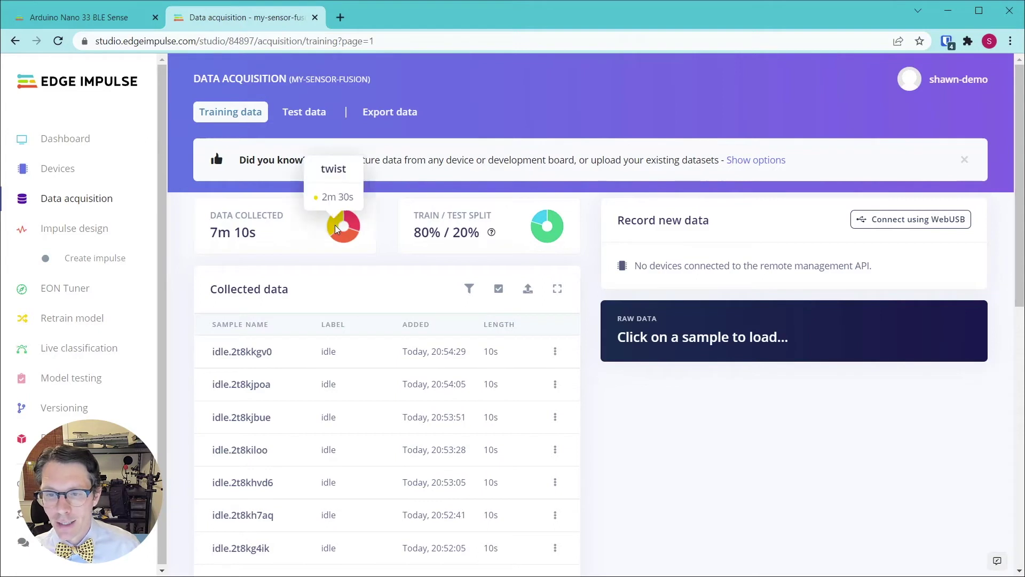
pyautogui.moveTo(336, 242)
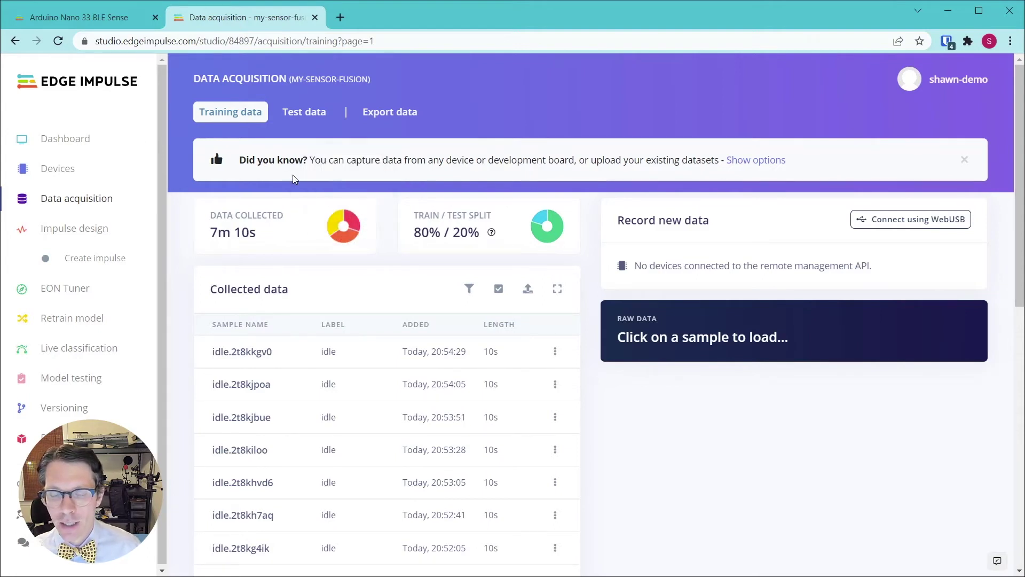
# Examine the test data set's class distribution and its list of collected samples
pyautogui.click(302, 119)
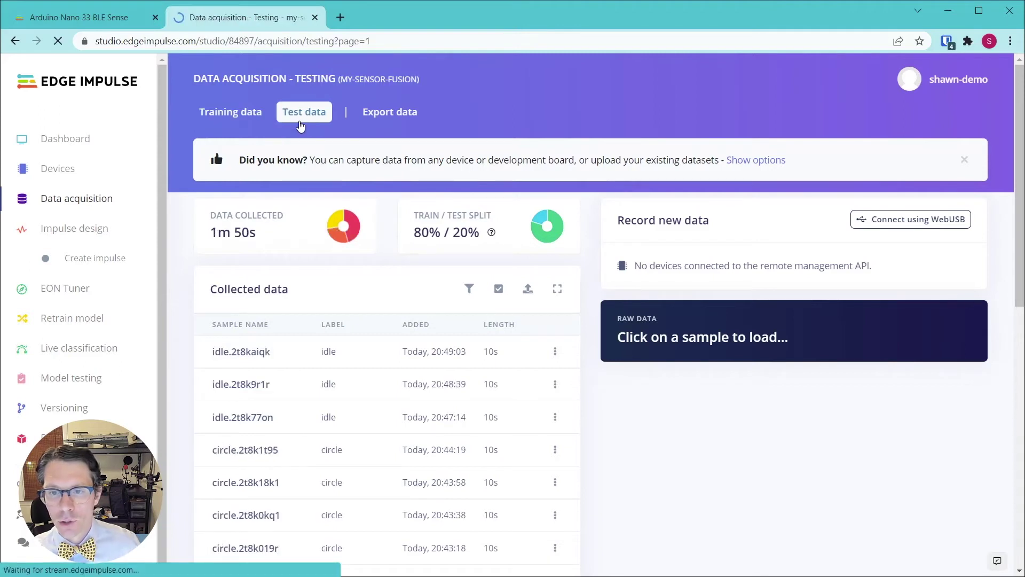
pyautogui.moveTo(343, 227)
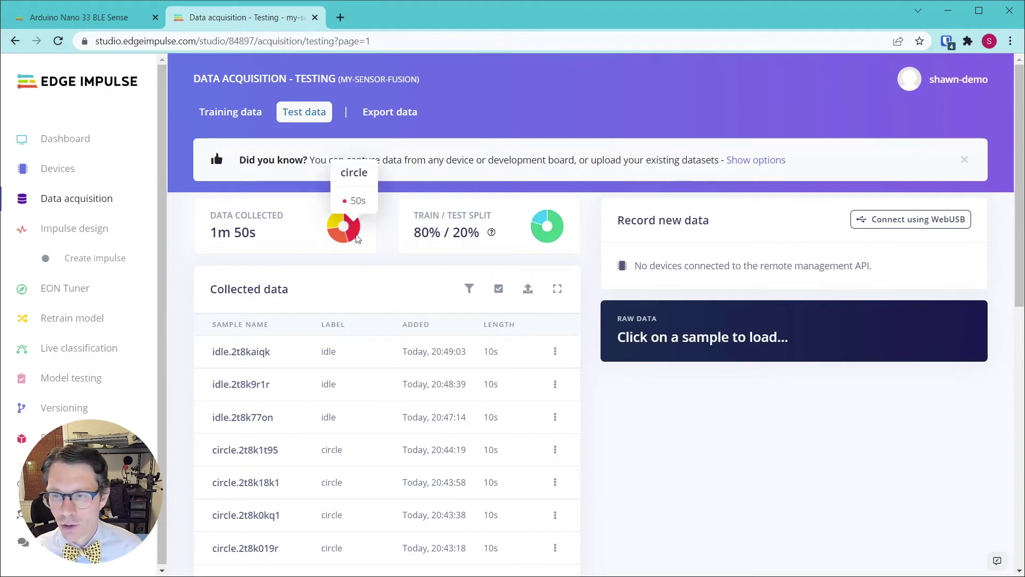
pyautogui.scroll(-2, 373, 280)
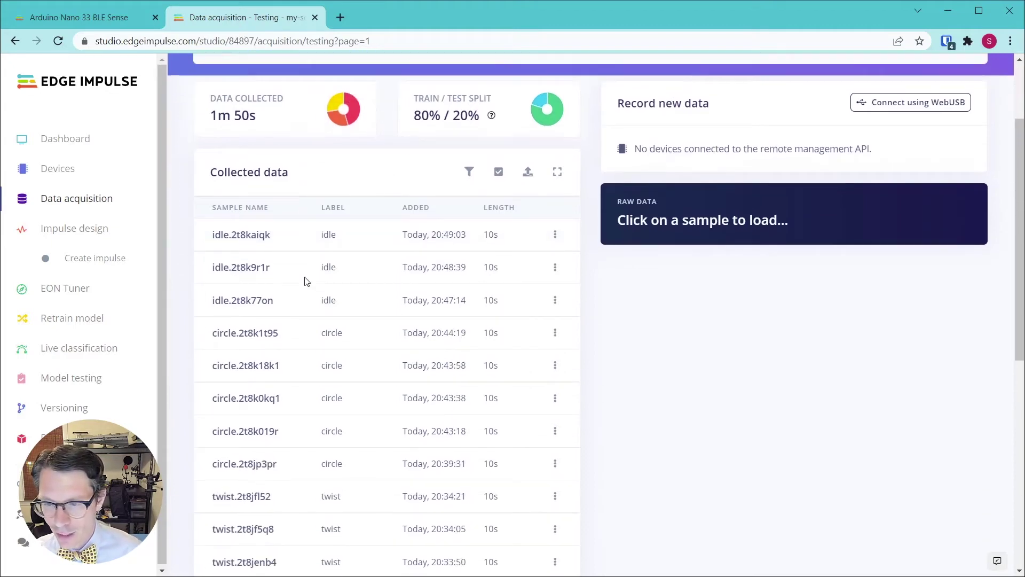
pyautogui.scroll(2, 365, 230)
# Return to the training data and inspect the raw signals of the most recent idle sample
pyautogui.click(230, 112)
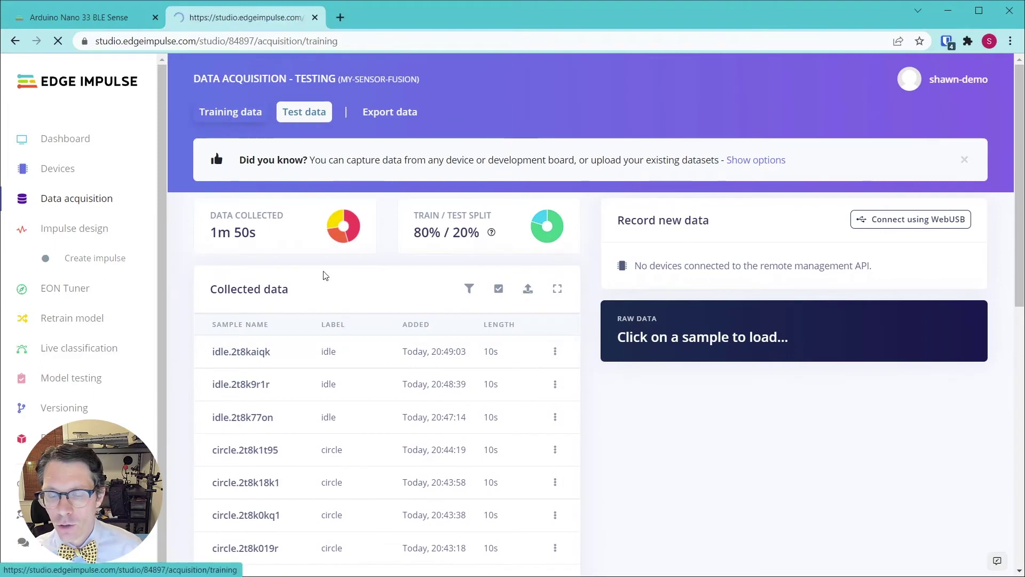
pyautogui.click(327, 353)
pyautogui.scroll(-2, 488, 258)
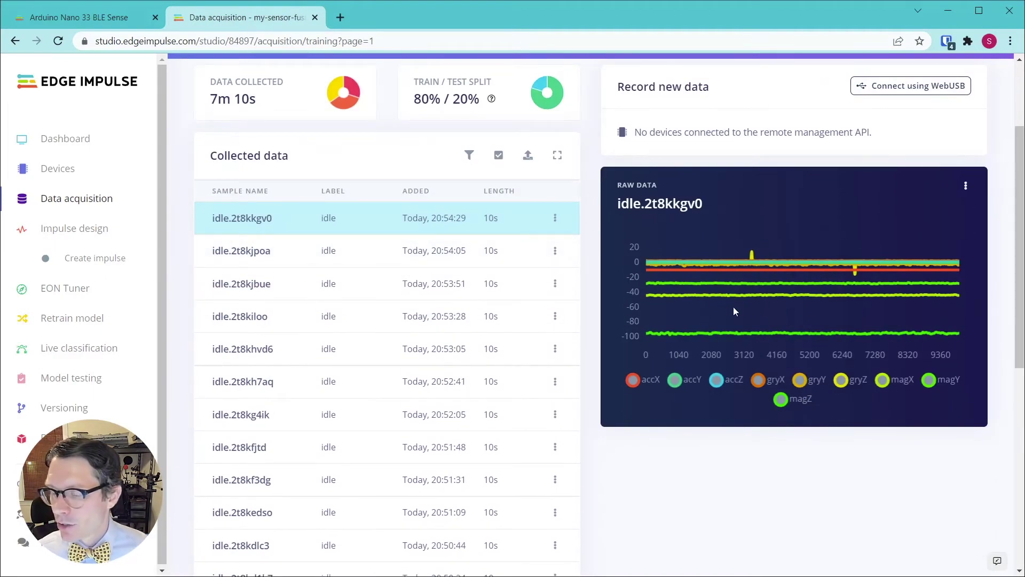
pyautogui.scroll(-5, 374, 299)
pyautogui.scroll(6, 392, 295)
pyautogui.scroll(-1, 469, 284)
# Filter the training samples by label to inspect the raw data of a circle sample and a twist sample
pyautogui.click(469, 156)
pyautogui.click(217, 289)
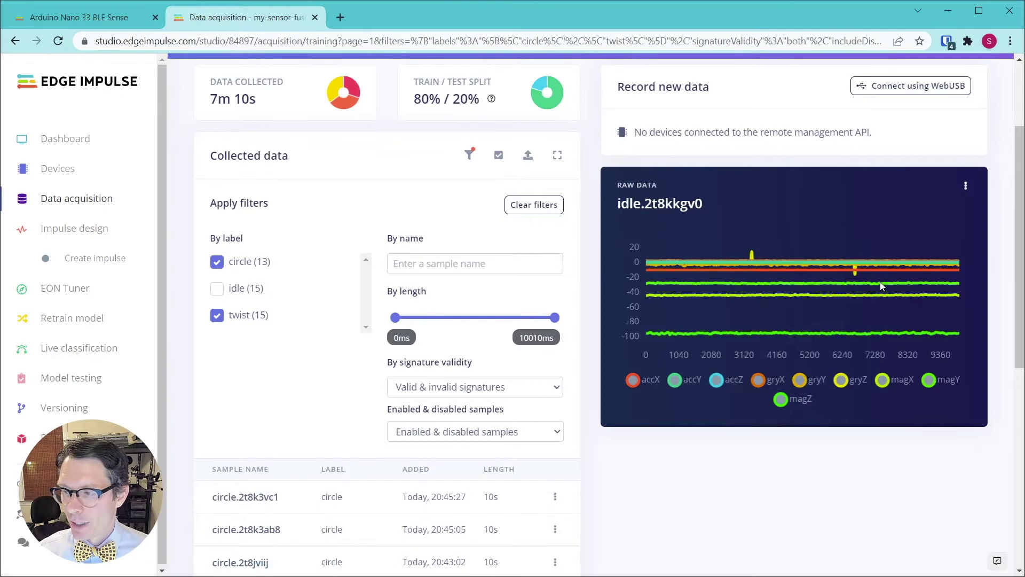
pyautogui.scroll(-2, 321, 331)
pyautogui.click(355, 373)
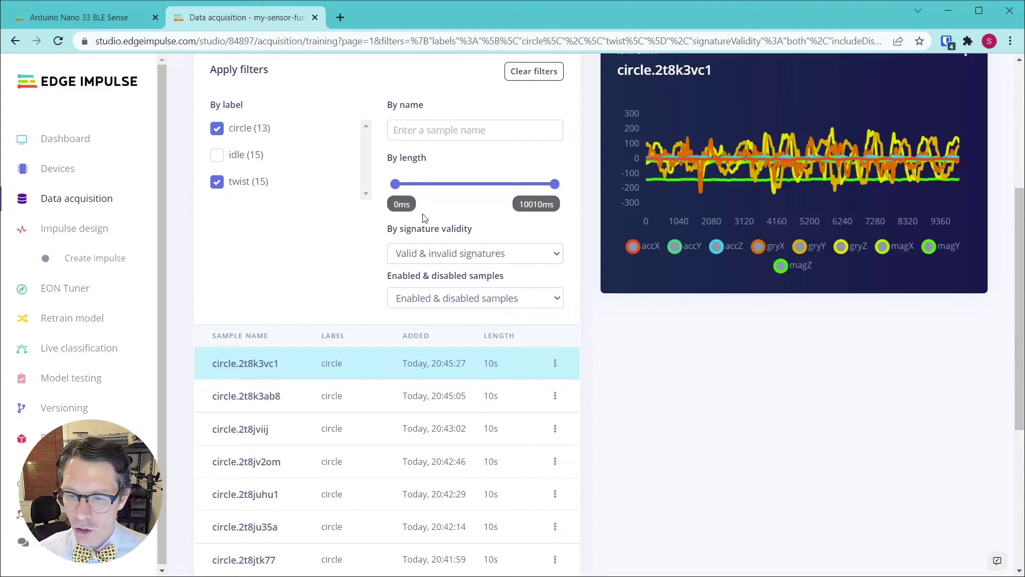
pyautogui.click(218, 129)
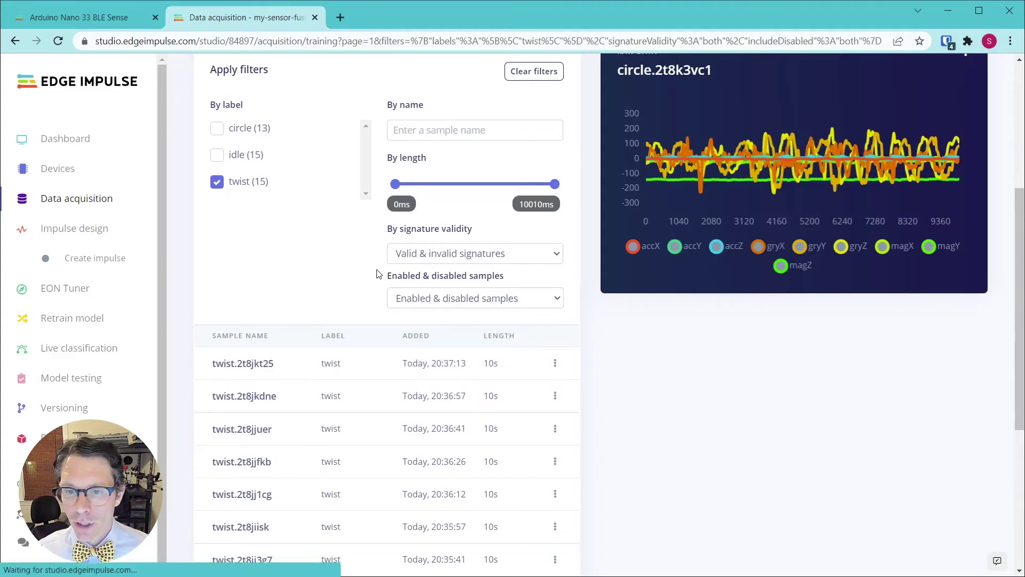
pyautogui.click(320, 372)
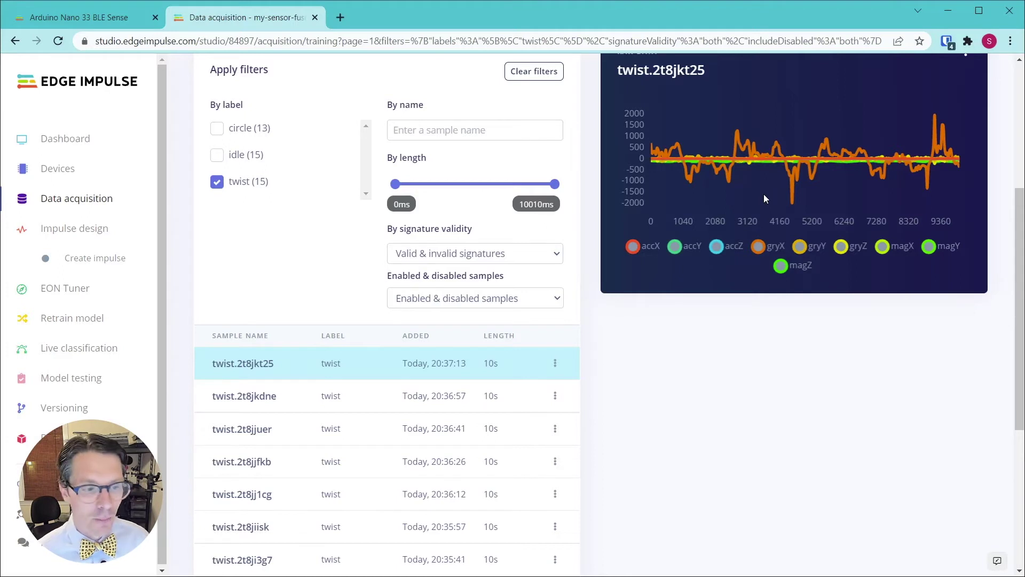
# Start the impulse design by adding a Spectral Analysis processing block for the time series data
pyautogui.click(101, 238)
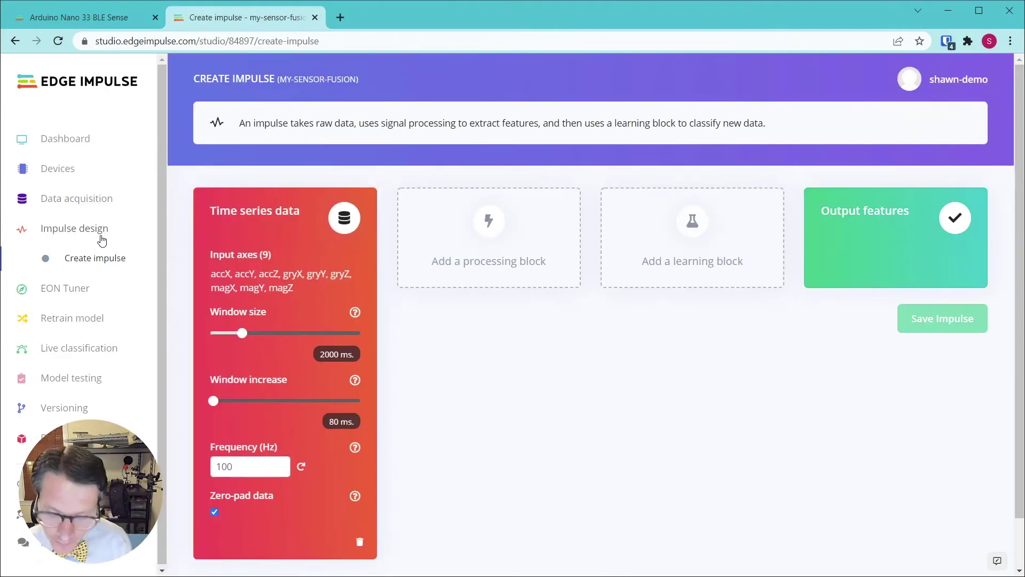
pyautogui.scroll(-2, 464, 251)
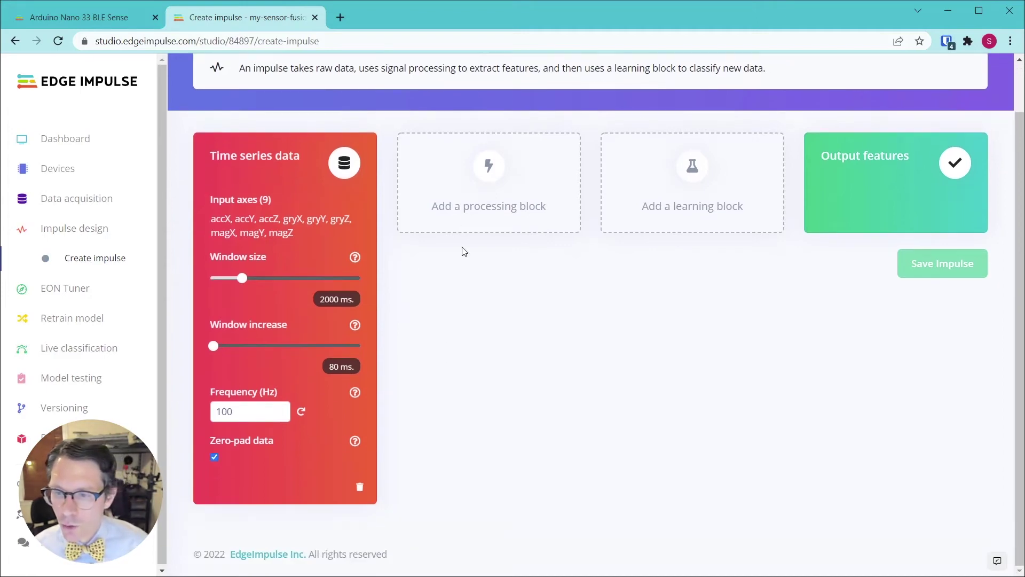
pyautogui.click(470, 194)
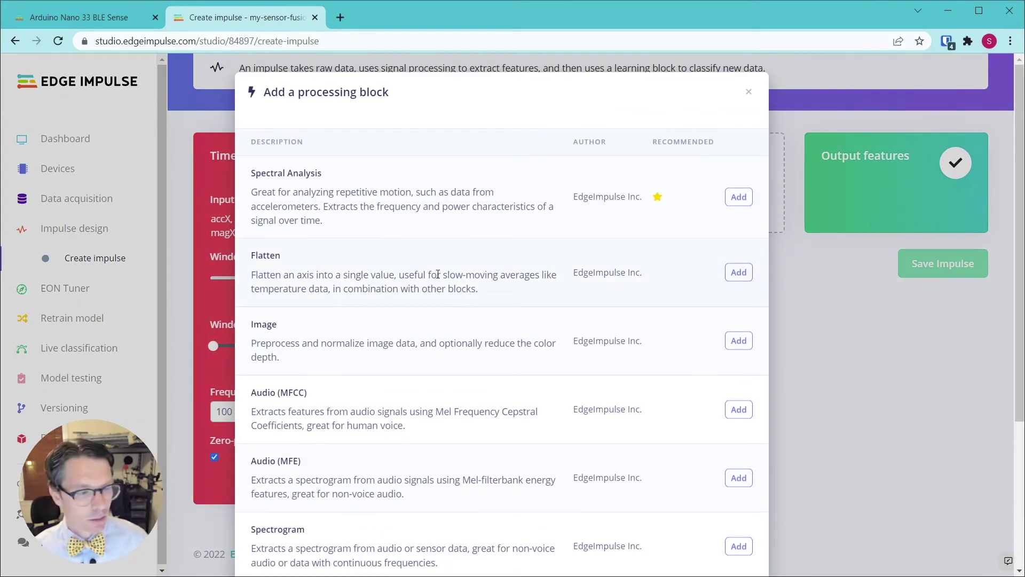
pyautogui.click(739, 197)
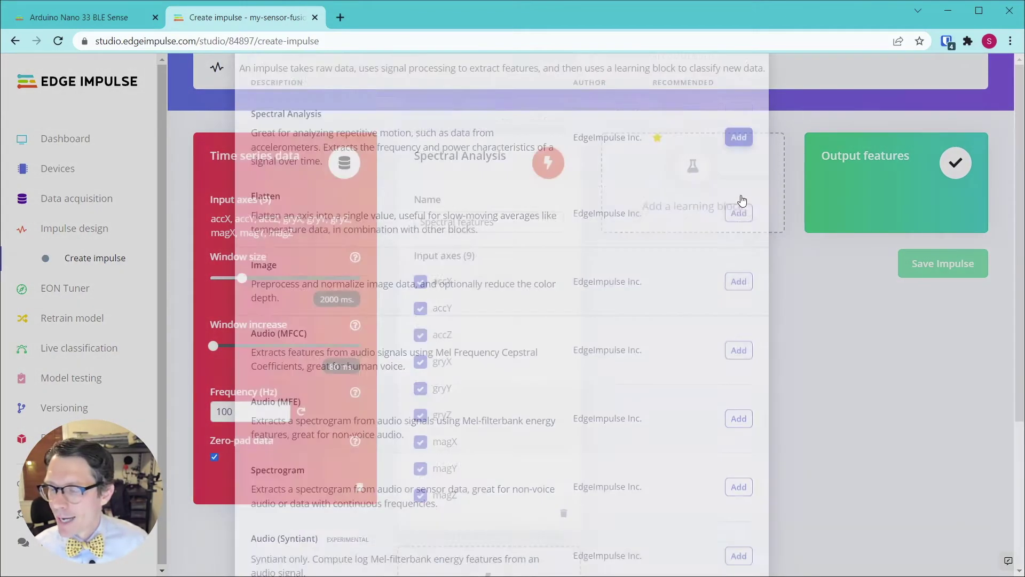
# Exclude the magX, magY and magZ axes from the Spectral Analysis block's inputs
pyautogui.scroll(-2, 598, 327)
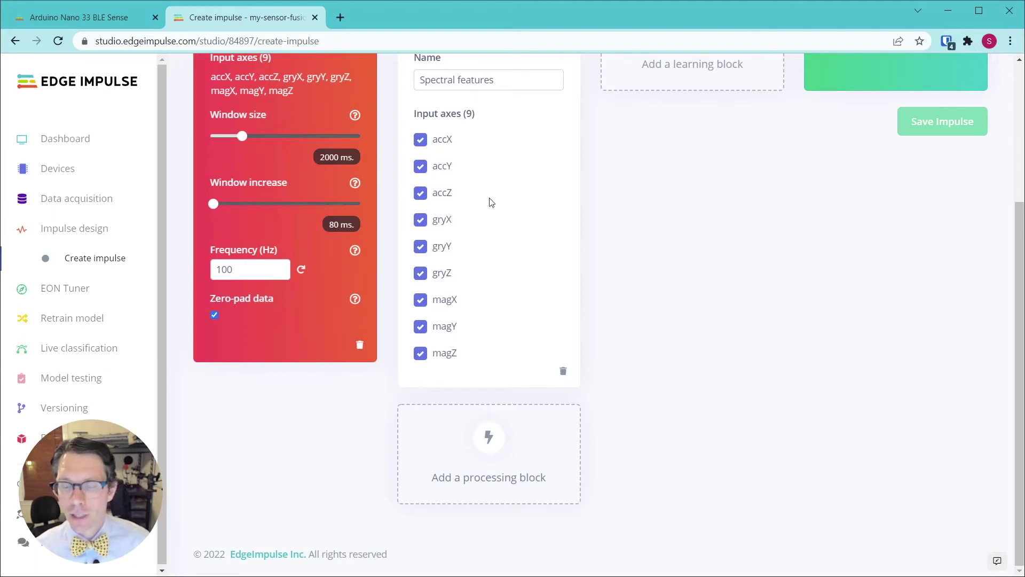
pyautogui.scroll(3, 399, 177)
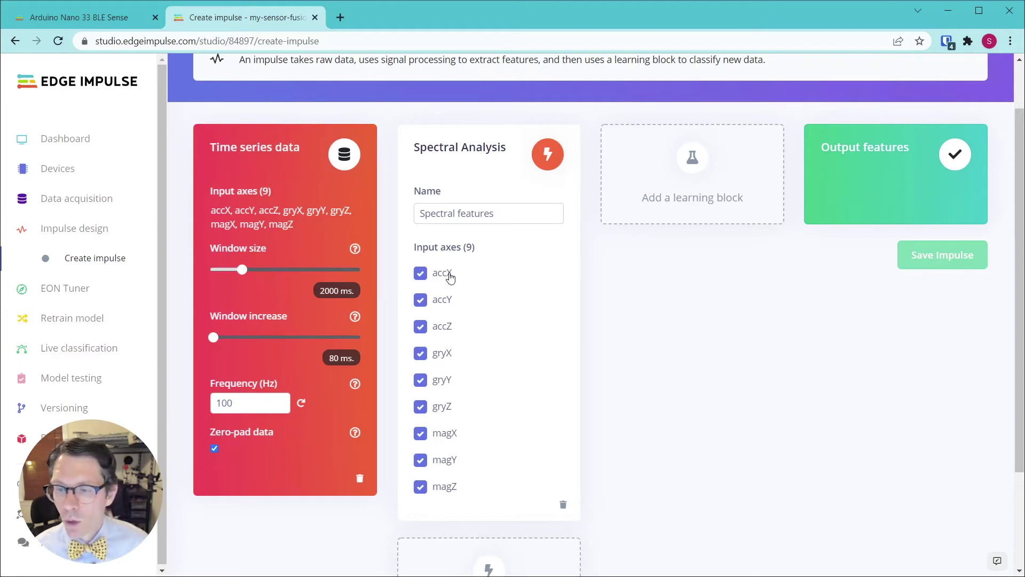
pyautogui.scroll(-1, 468, 326)
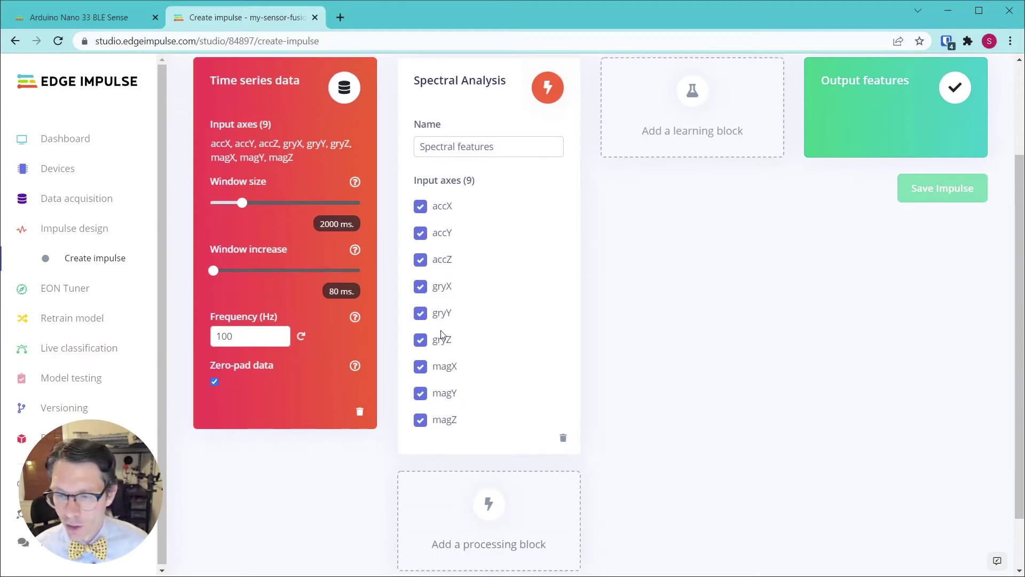
pyautogui.click(421, 368)
pyautogui.click(421, 393)
pyautogui.click(421, 420)
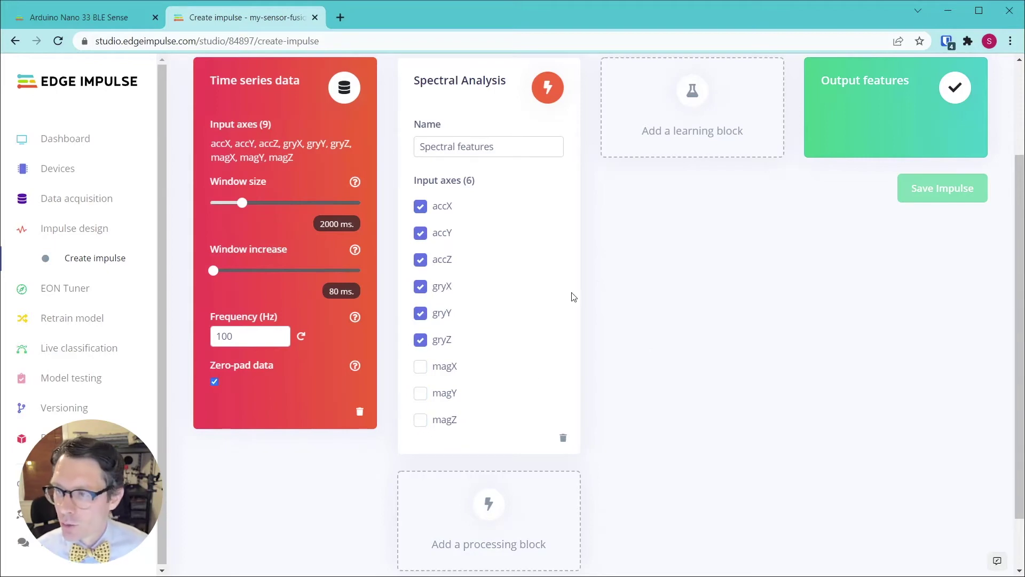
# Add the Classification (Keras) and Anomaly Detection (K-means) learning blocks, and save the impulse
pyautogui.click(697, 108)
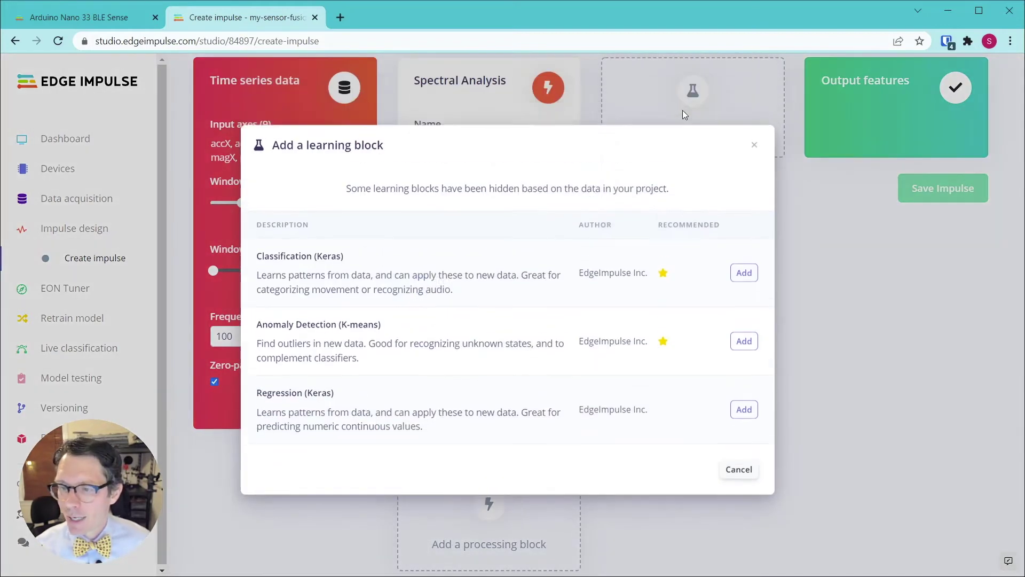
pyautogui.click(744, 278)
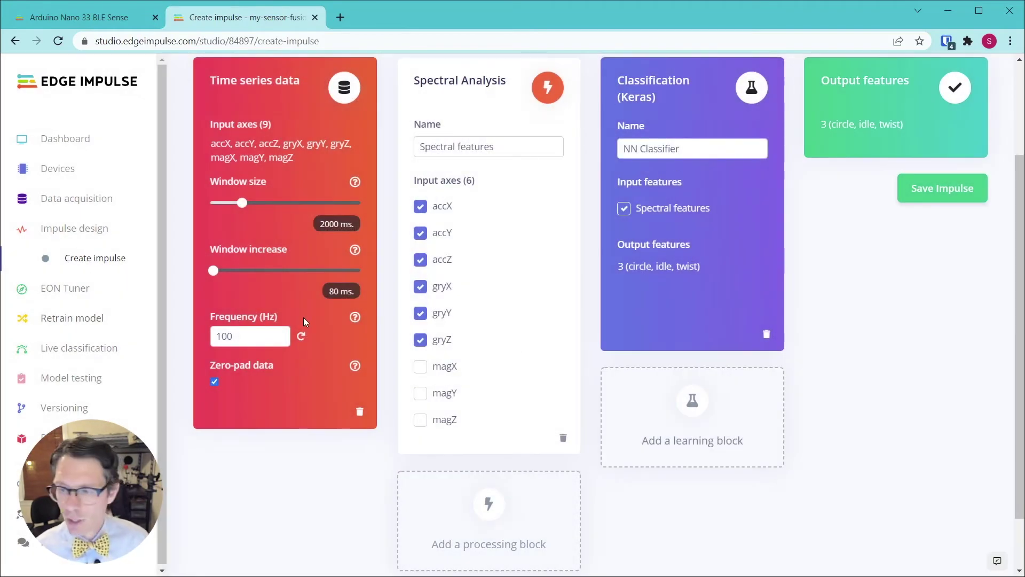
pyautogui.click(709, 410)
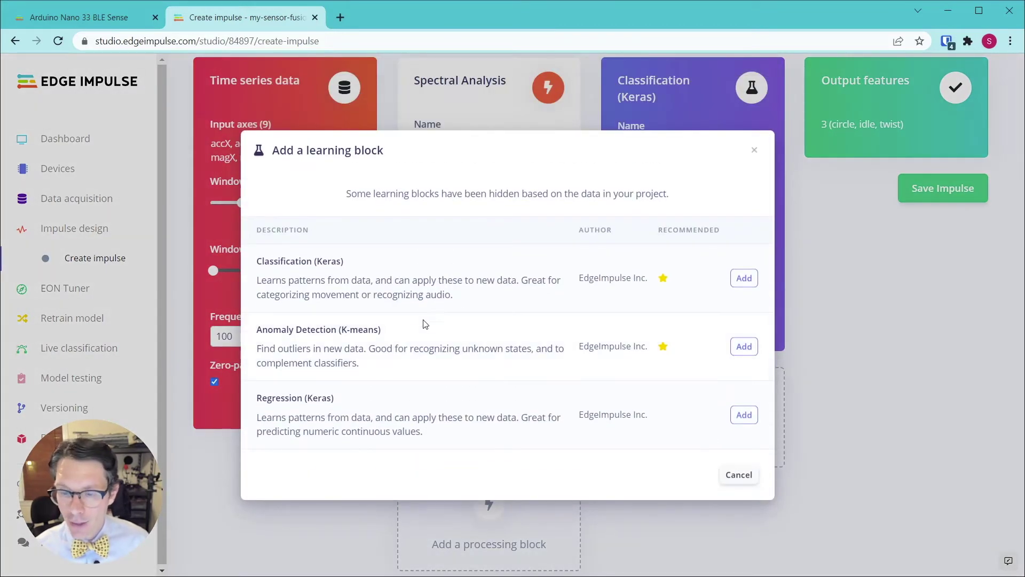
pyautogui.click(744, 346)
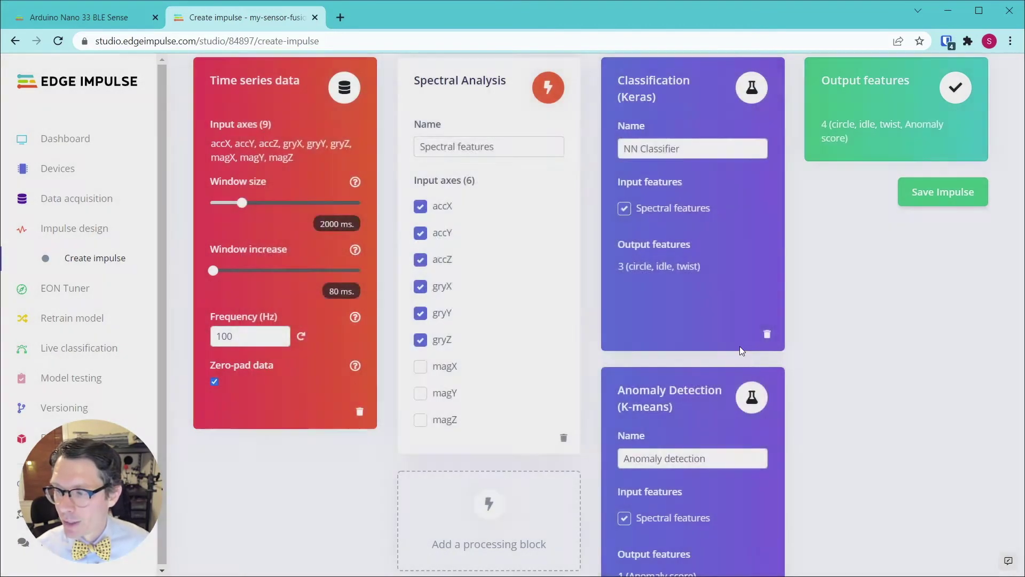
pyautogui.scroll(-5, 740, 321)
pyautogui.scroll(5, 607, 159)
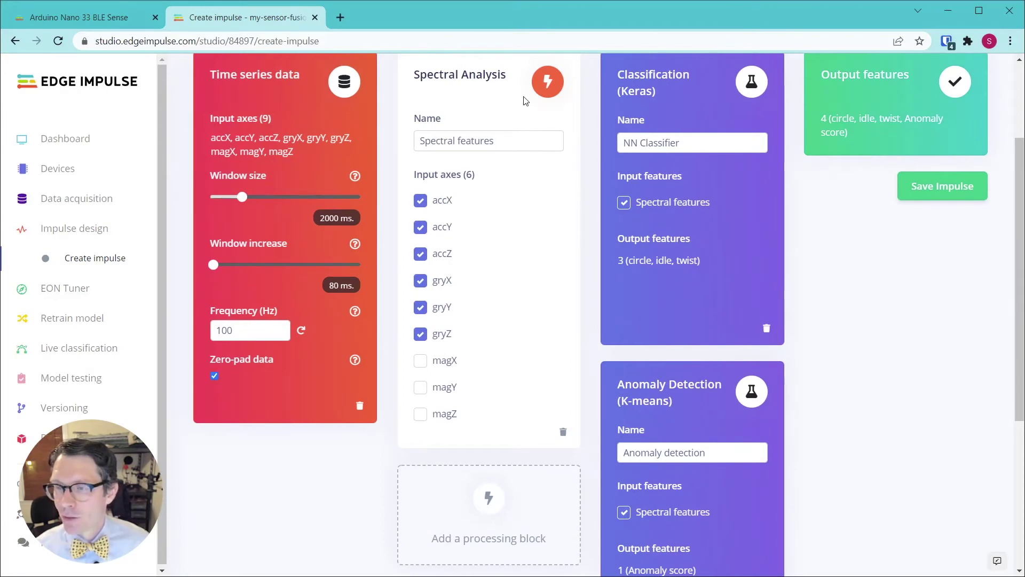
pyautogui.scroll(-2, 587, 355)
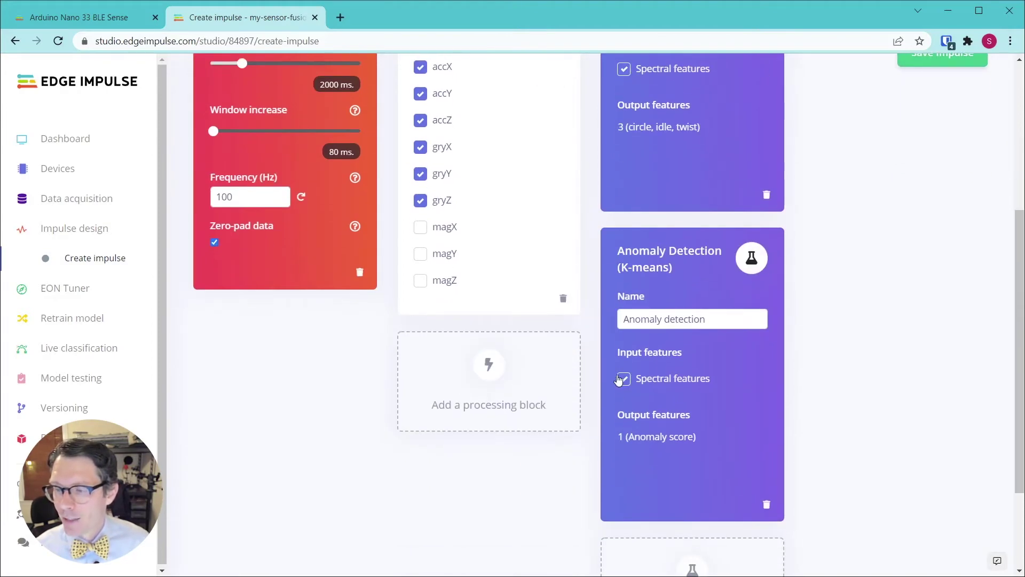
pyautogui.scroll(2, 622, 381)
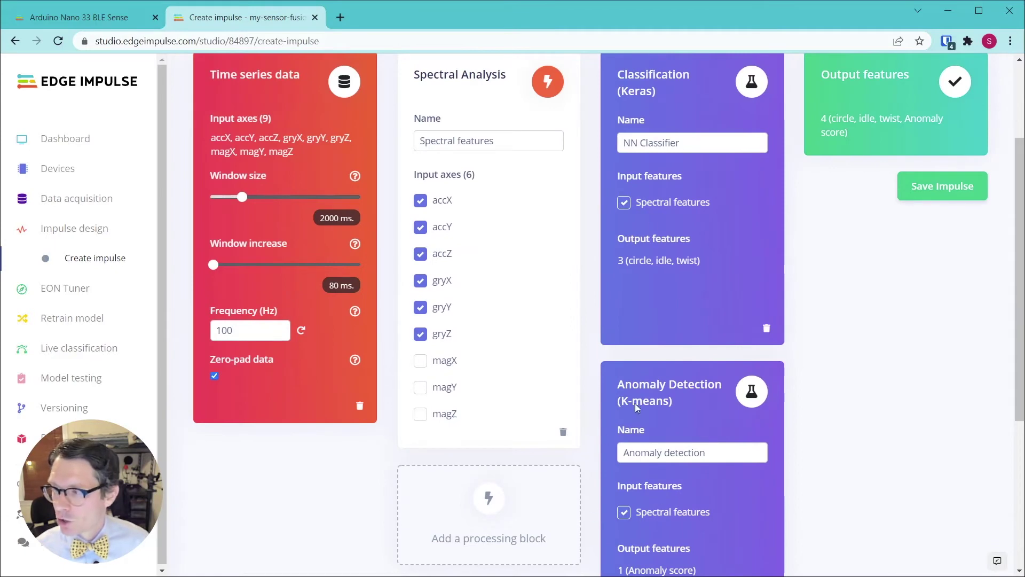
pyautogui.click(921, 193)
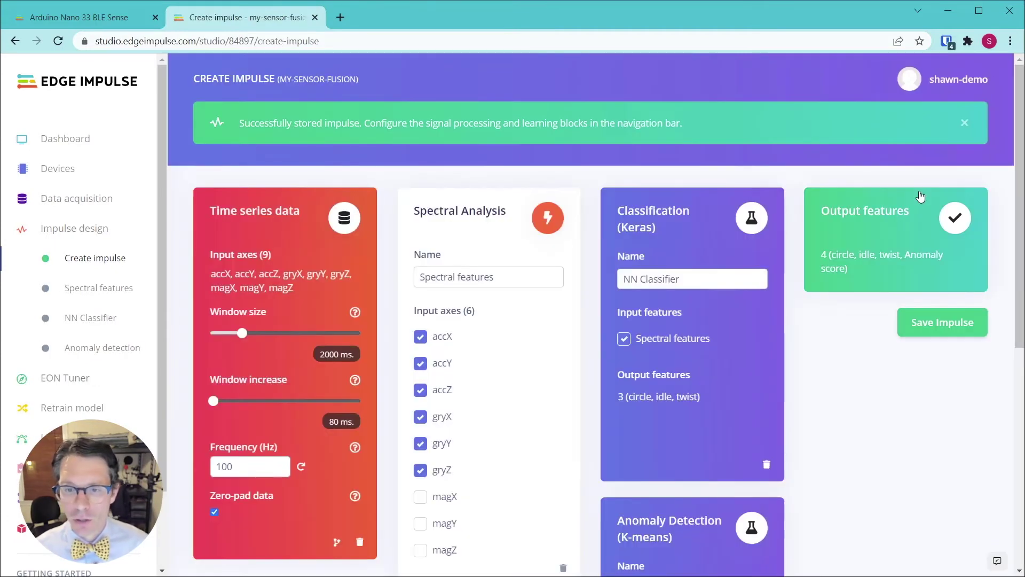
# Save the Spectral features parameters with their default values and generate features for the training set
pyautogui.click(88, 285)
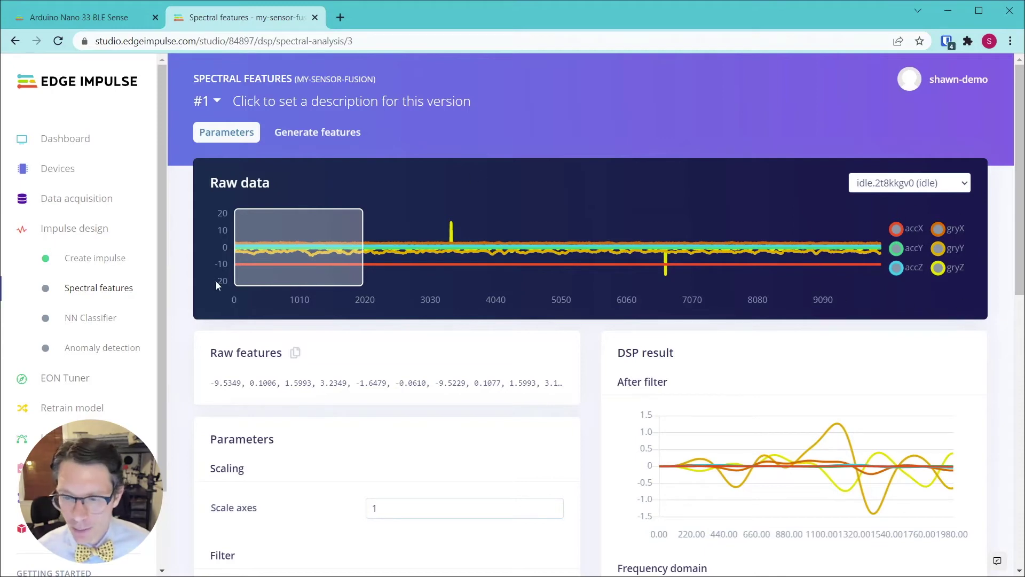
pyautogui.scroll(-10, 215, 281)
pyautogui.scroll(3, 268, 280)
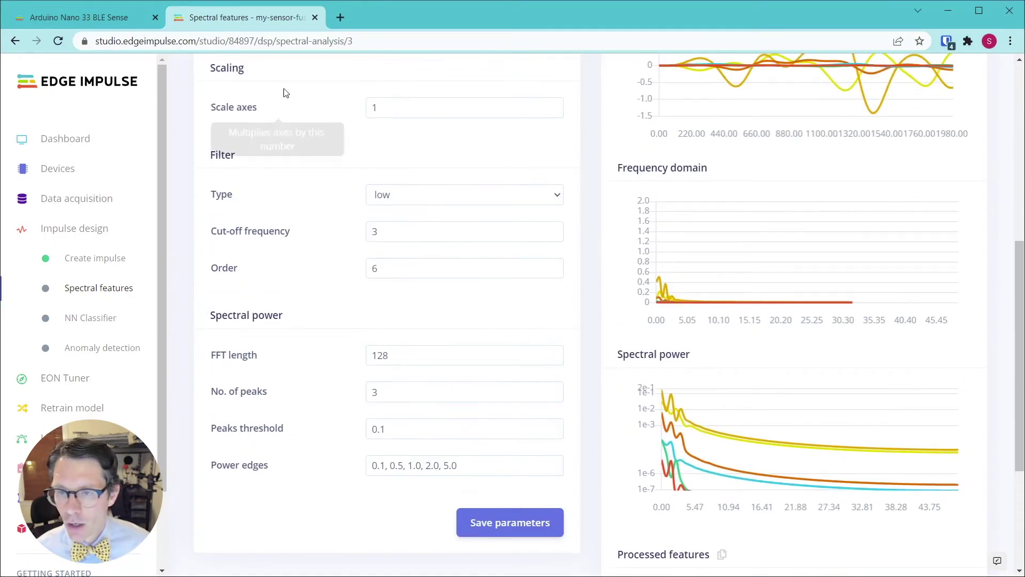
pyautogui.scroll(-3, 390, 358)
pyautogui.click(486, 395)
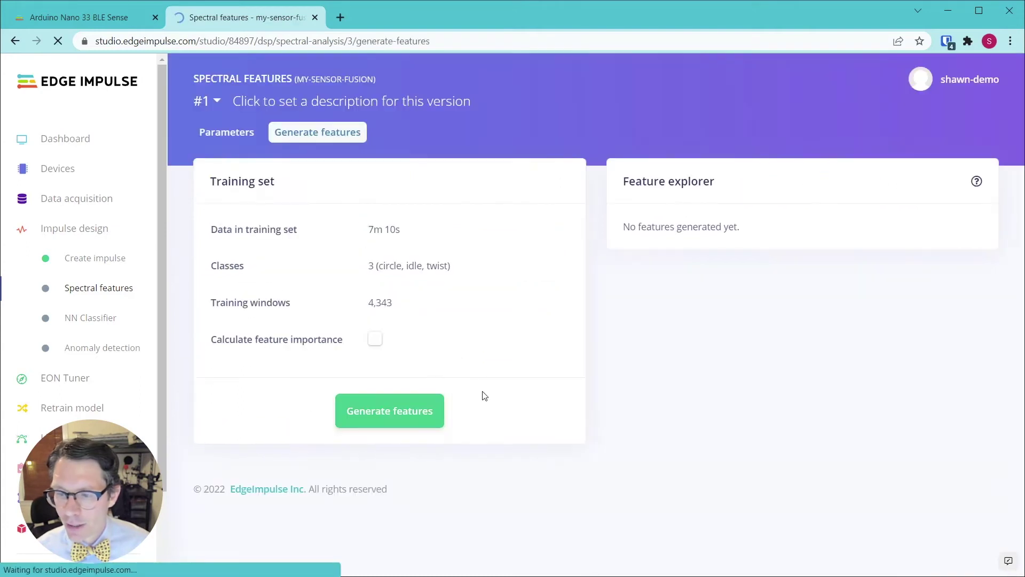
pyautogui.click(402, 405)
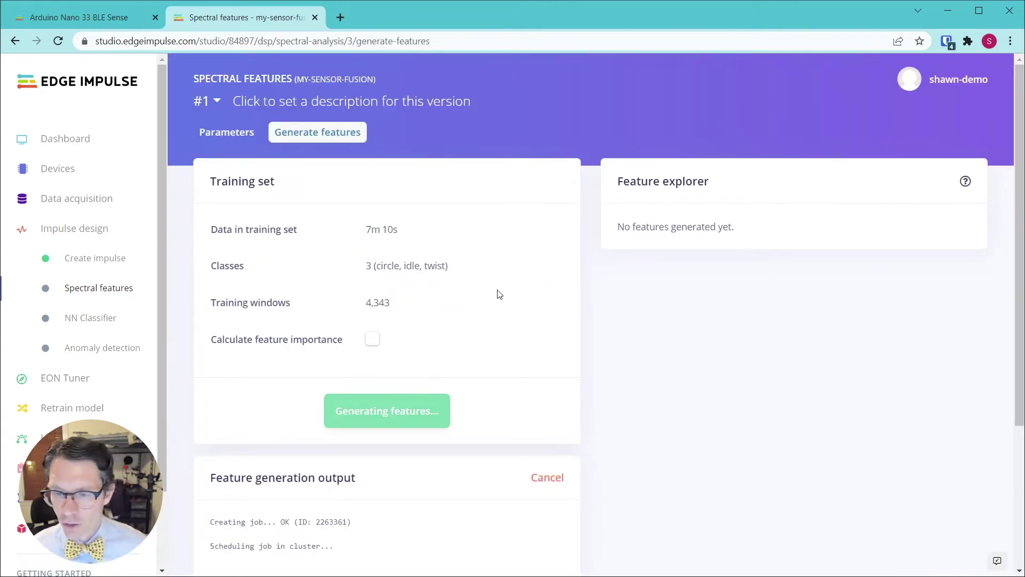
# Rotate the feature explorer's 3D plot to examine how well the circle, idle and twist clusters separate
pyautogui.scroll(-5, 502, 291)
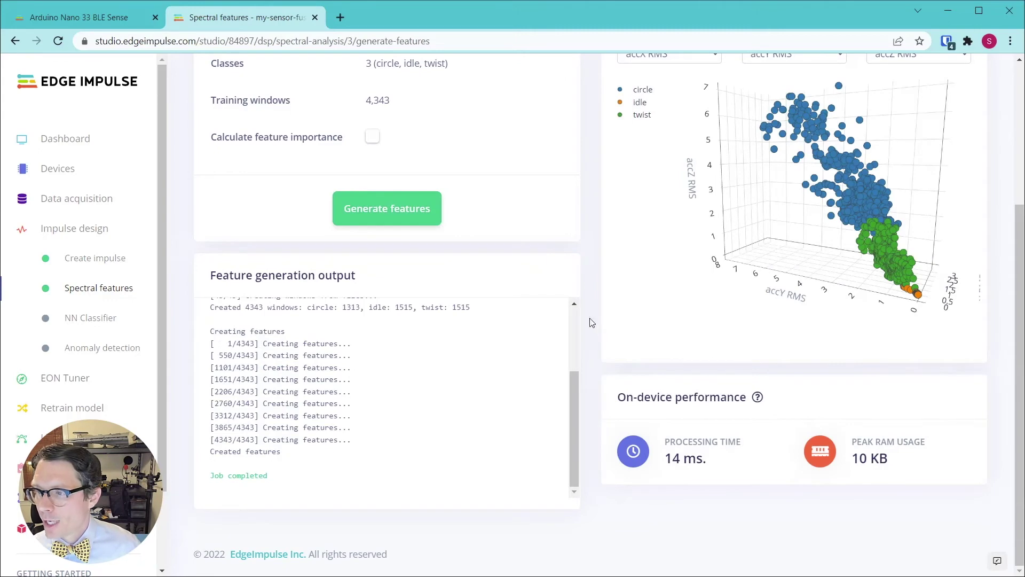
pyautogui.scroll(4, 595, 319)
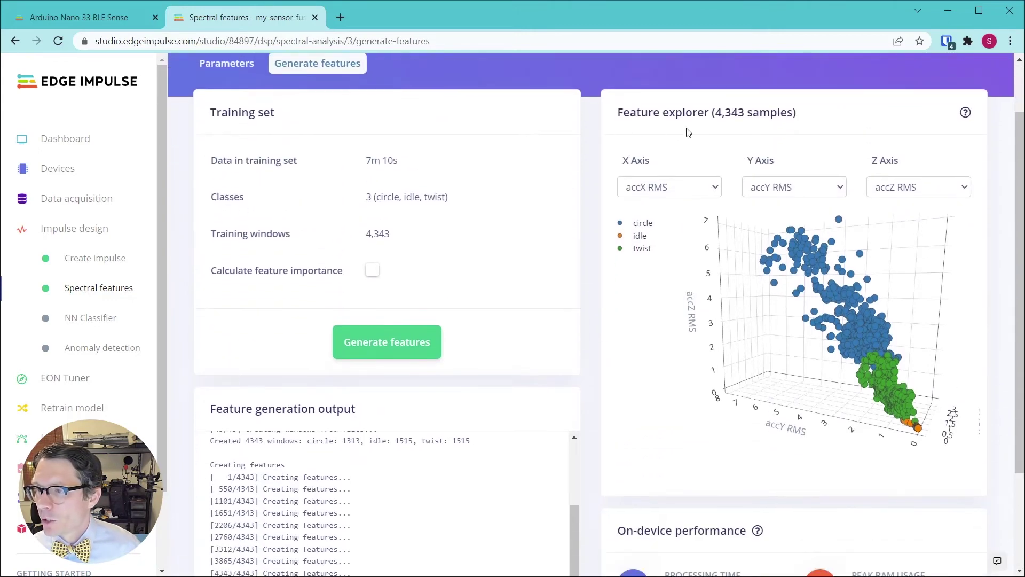
pyautogui.moveTo(933, 355); pyautogui.dragTo(815, 342)
pyautogui.moveTo(844, 446); pyautogui.dragTo(825, 381)
pyautogui.moveTo(923, 375)
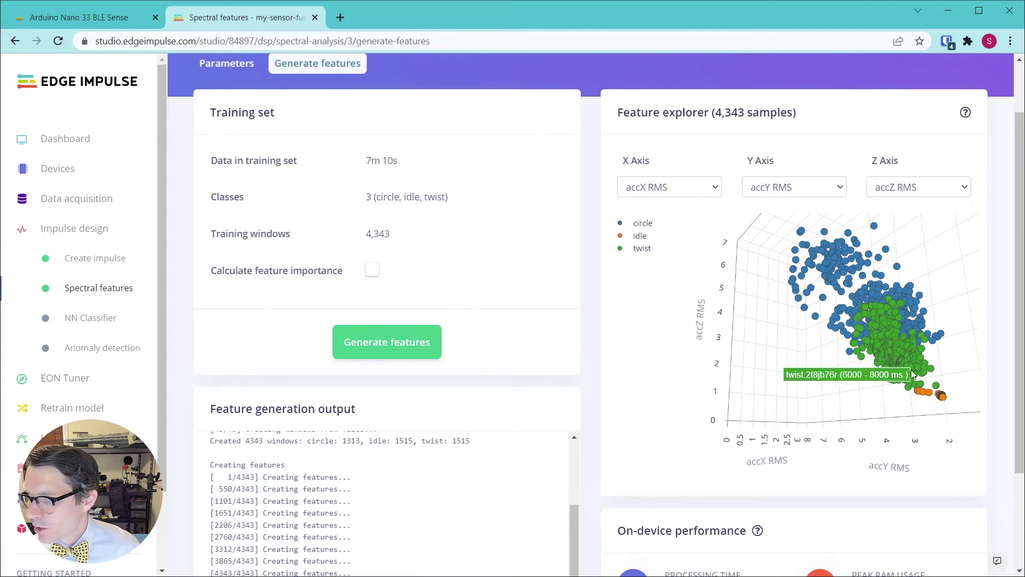
pyautogui.moveTo(936, 395)
pyautogui.moveTo(935, 394); pyautogui.dragTo(886, 337)
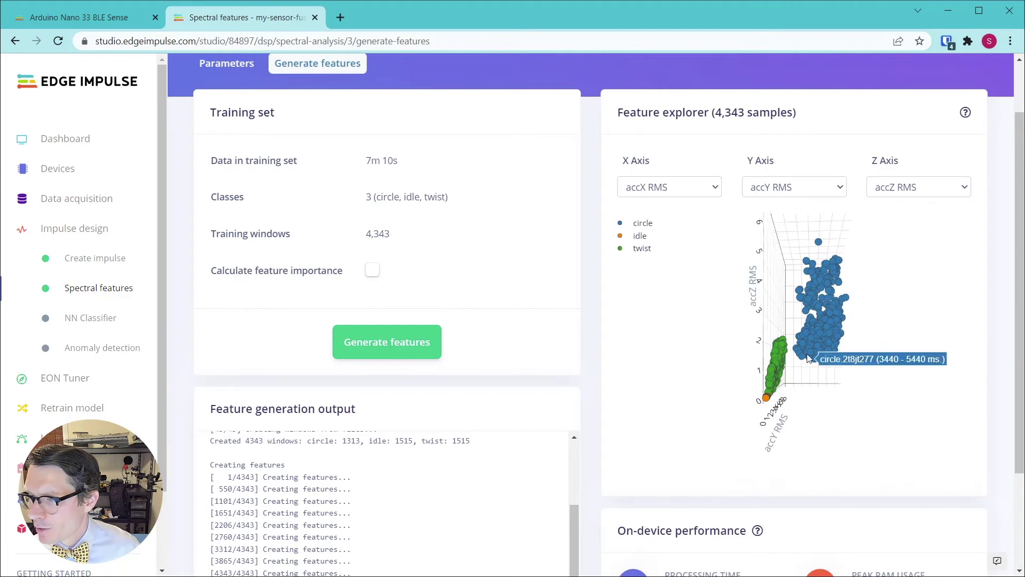
pyautogui.moveTo(836, 282)
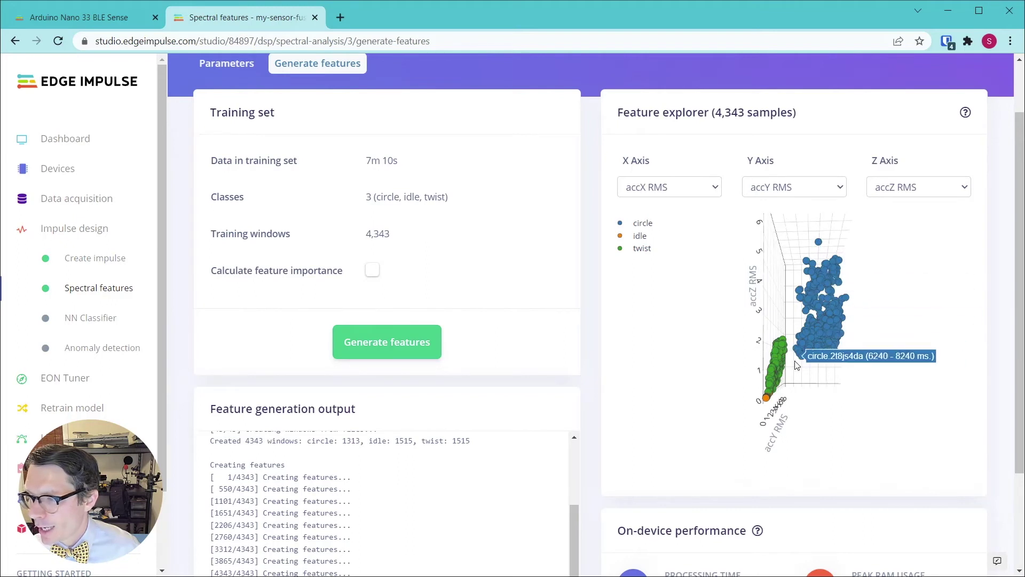
pyautogui.moveTo(782, 401)
pyautogui.moveTo(783, 402); pyautogui.dragTo(737, 368)
# Set the NN Classifier's number of training cycles to 100 and train it with the default network architecture
pyautogui.click(86, 317)
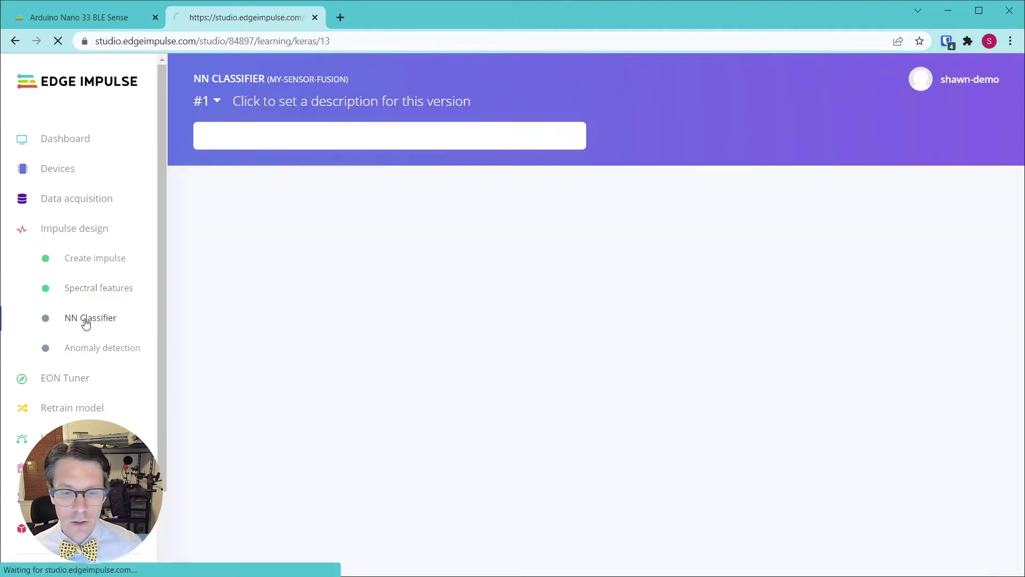
pyautogui.doubleClick(451, 225)
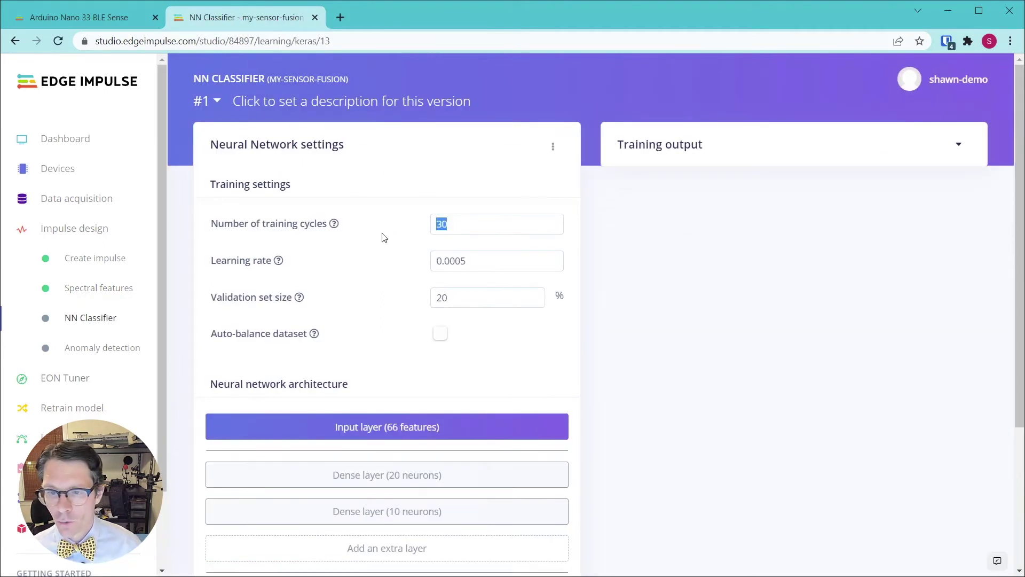
pyautogui.write('100')
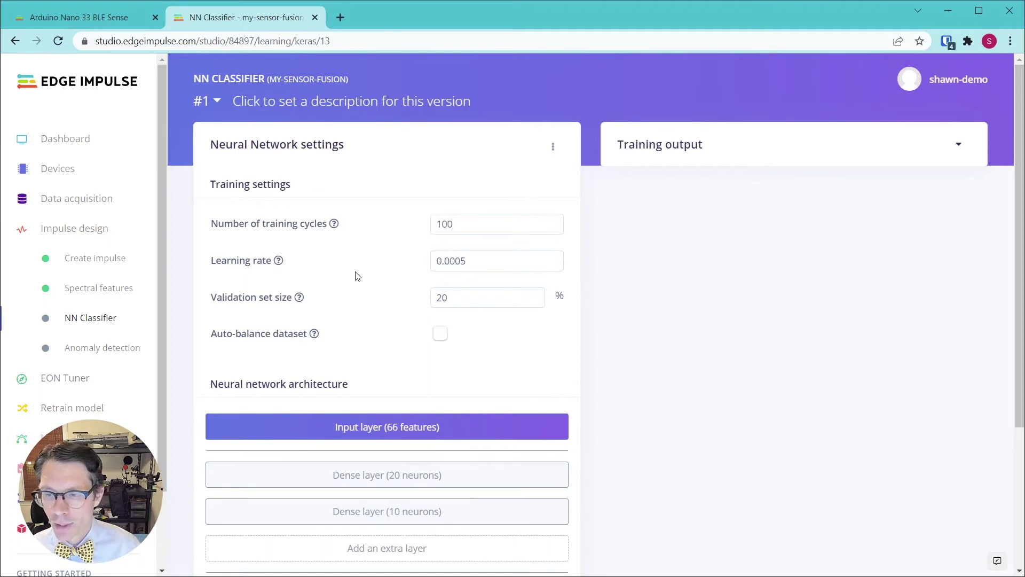
pyautogui.scroll(-4, 337, 299)
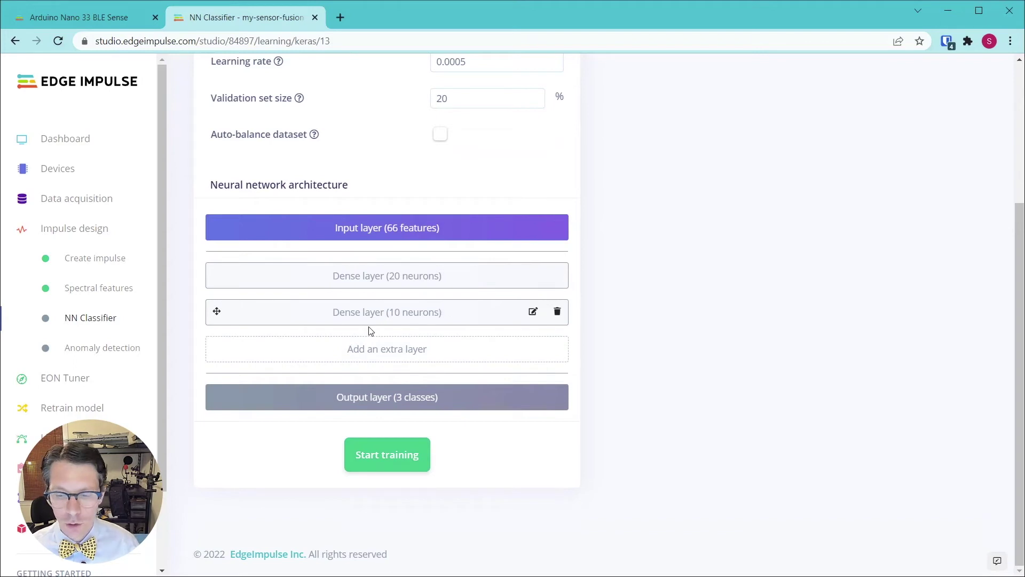
pyautogui.click(422, 462)
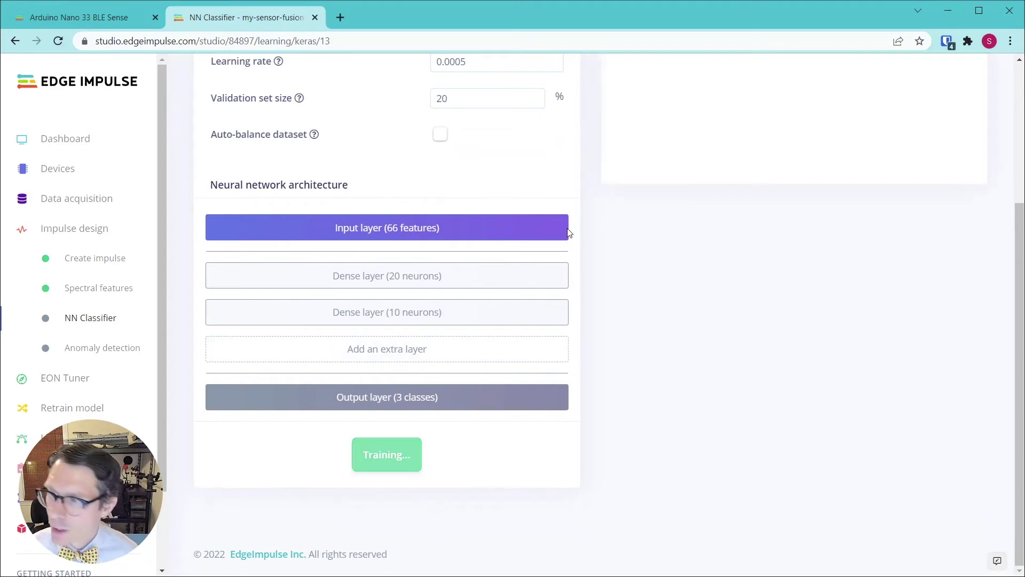
# Examine the quantized (int8) classifier's training output, validation accuracy, confusion matrix and feature explorer, including the final epoch's accuracy values
pyautogui.scroll(4, 561, 234)
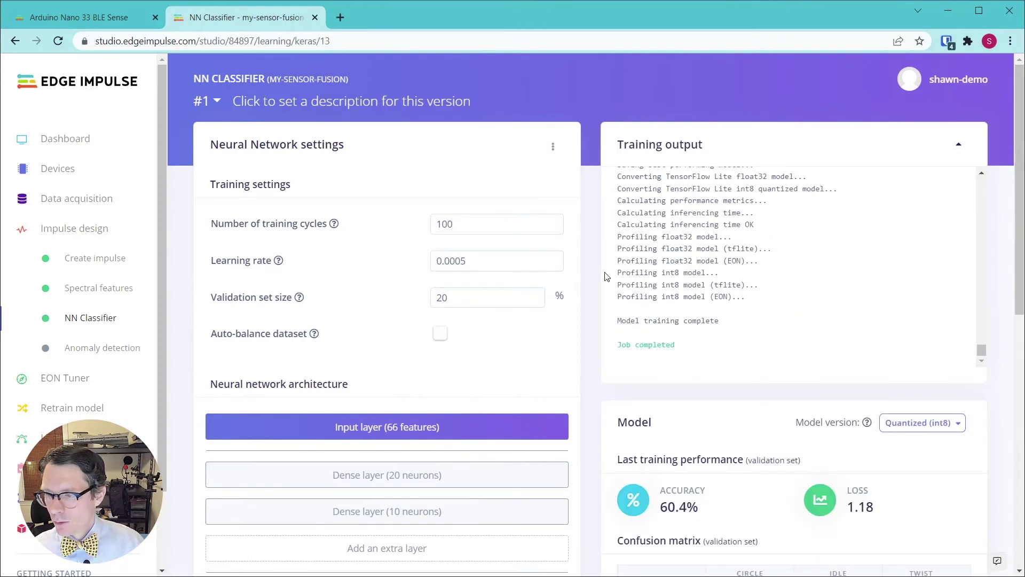
pyautogui.scroll(-5, 606, 277)
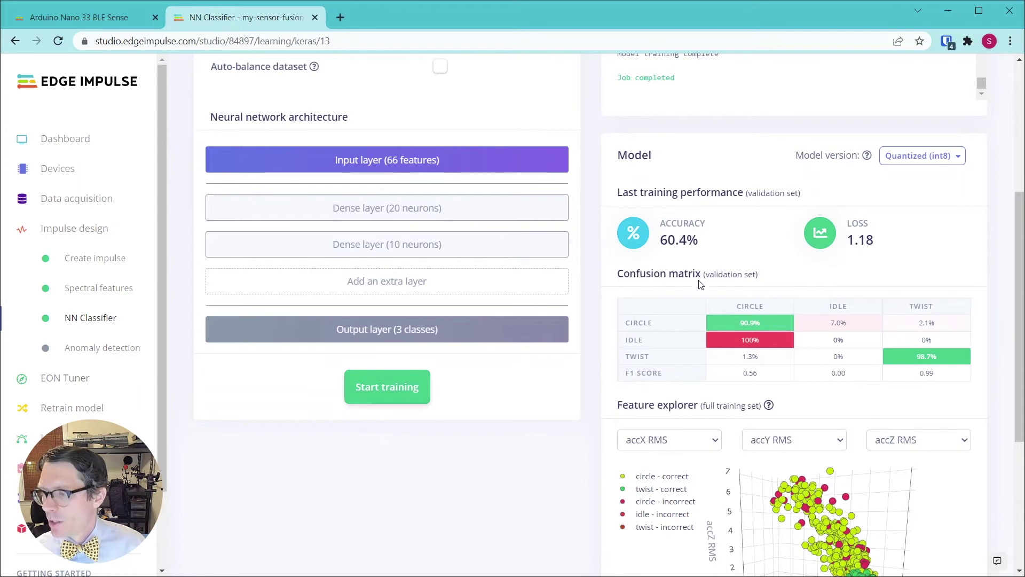
pyautogui.moveTo(783, 327)
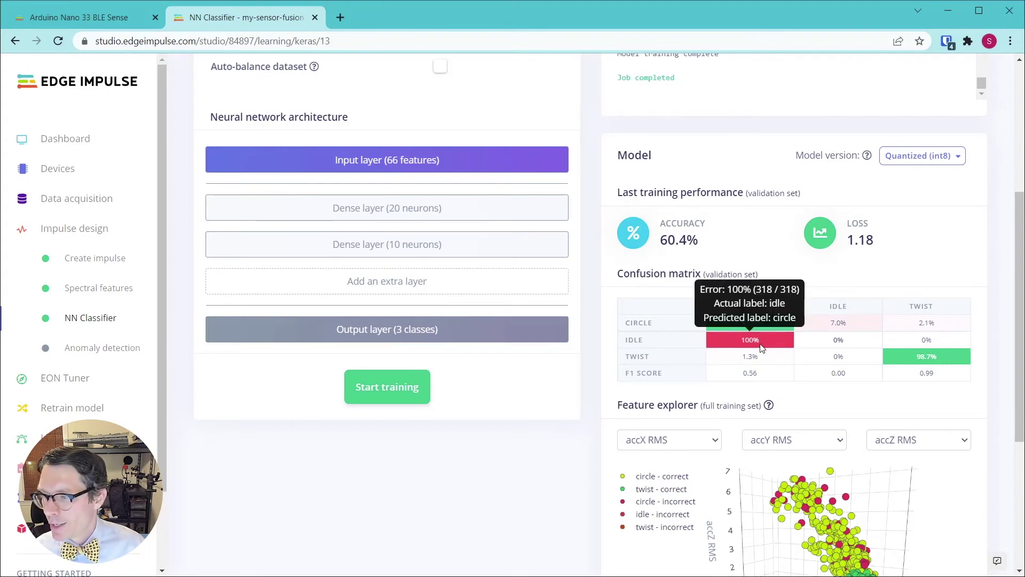
pyautogui.scroll(8, 737, 250)
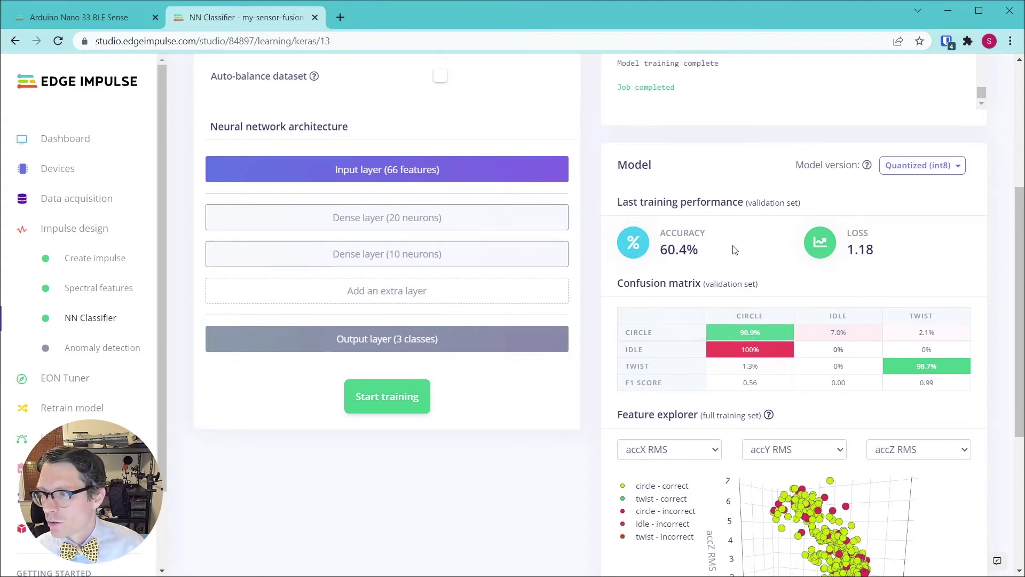
pyautogui.scroll(-4, 792, 243)
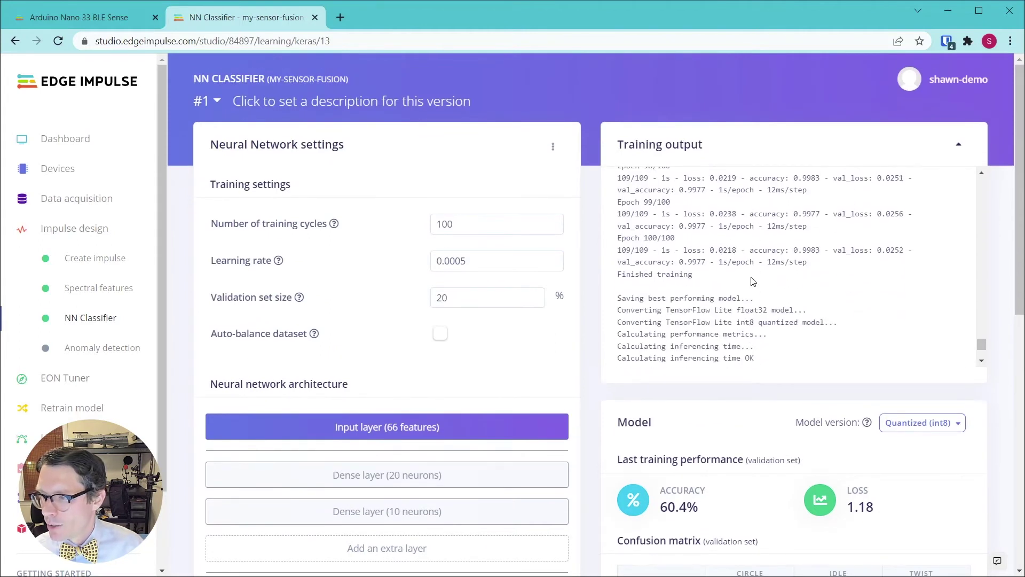
pyautogui.moveTo(706, 261); pyautogui.dragTo(750, 250)
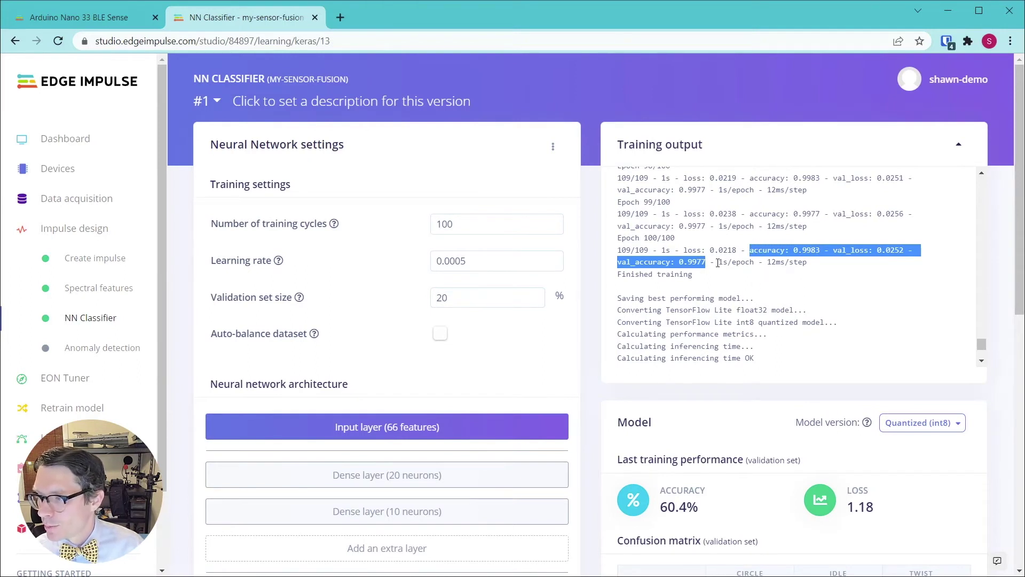
pyautogui.scroll(-3, 718, 263)
pyautogui.scroll(-4, 602, 235)
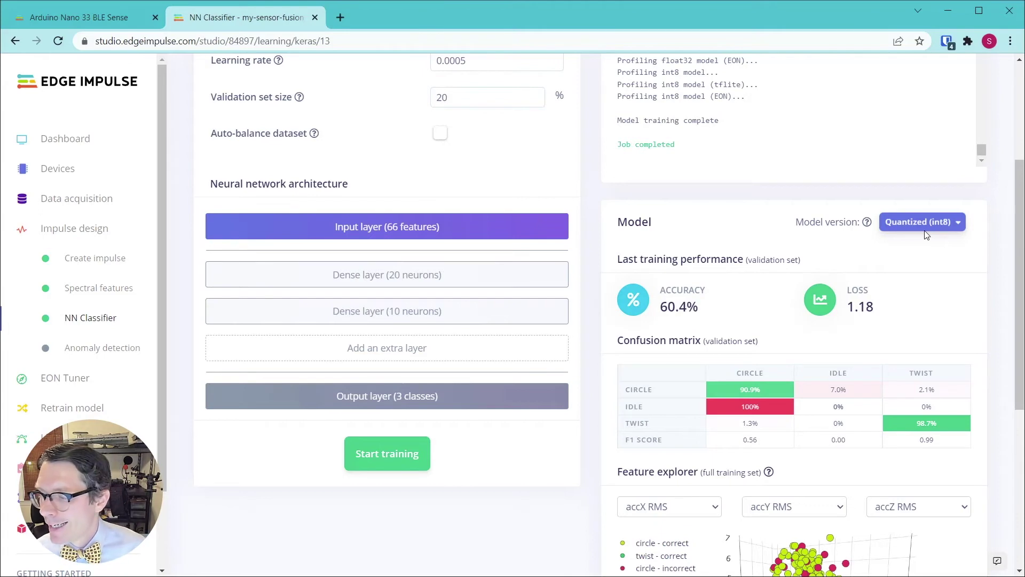
pyautogui.scroll(-3, 901, 331)
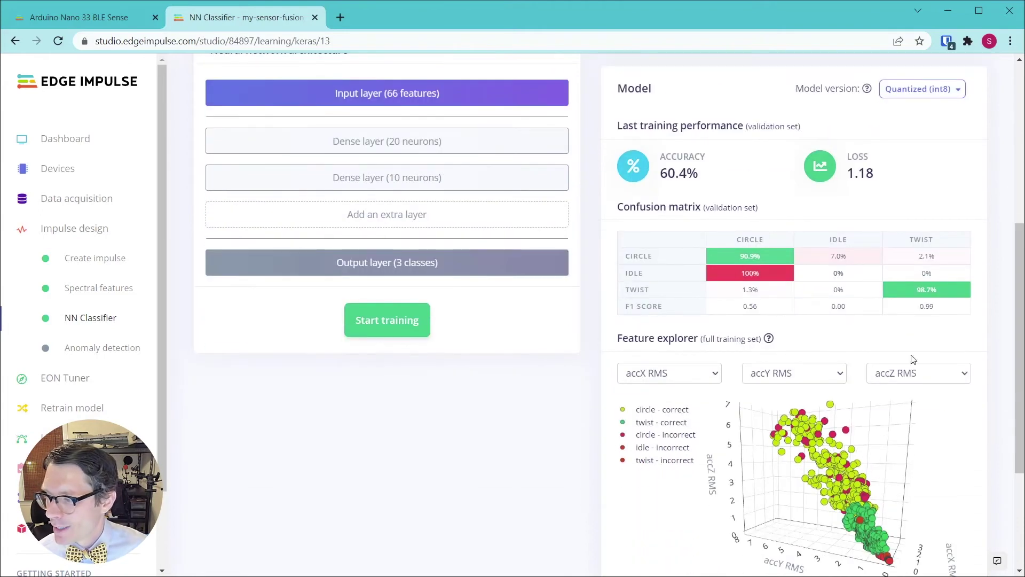
pyautogui.scroll(-1, 912, 359)
pyautogui.moveTo(913, 359); pyautogui.dragTo(873, 364)
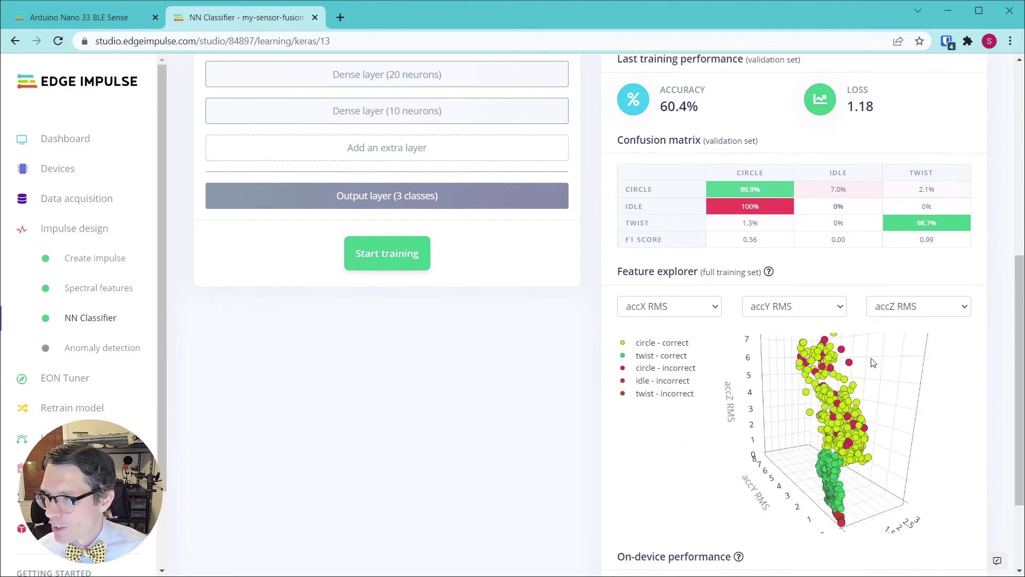
# Switch the model version to Unoptimized (float32) and inspect its confusion matrix and rotated feature explorer plot
pyautogui.scroll(1, 912, 137)
pyautogui.click(943, 90)
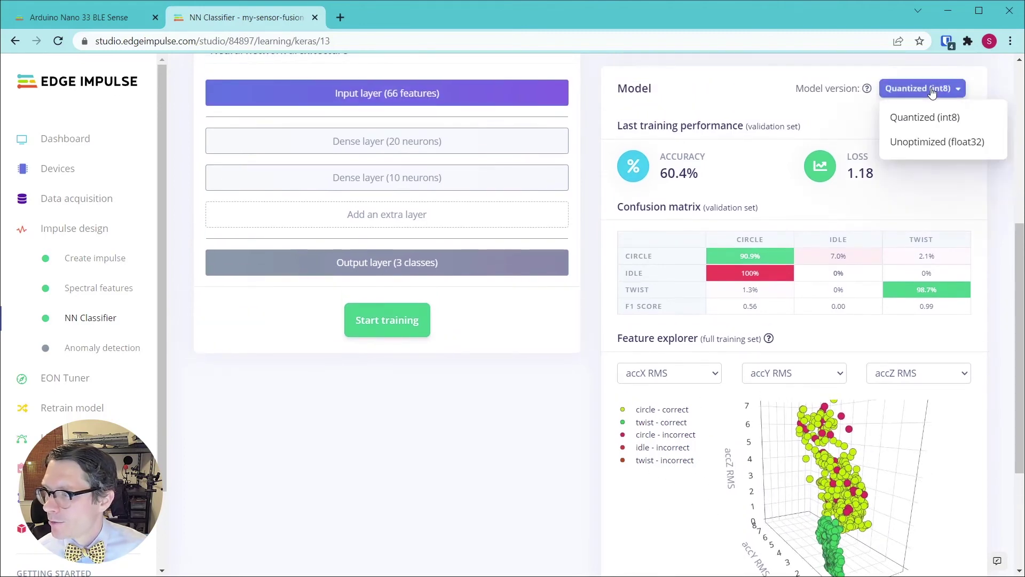
pyautogui.click(953, 143)
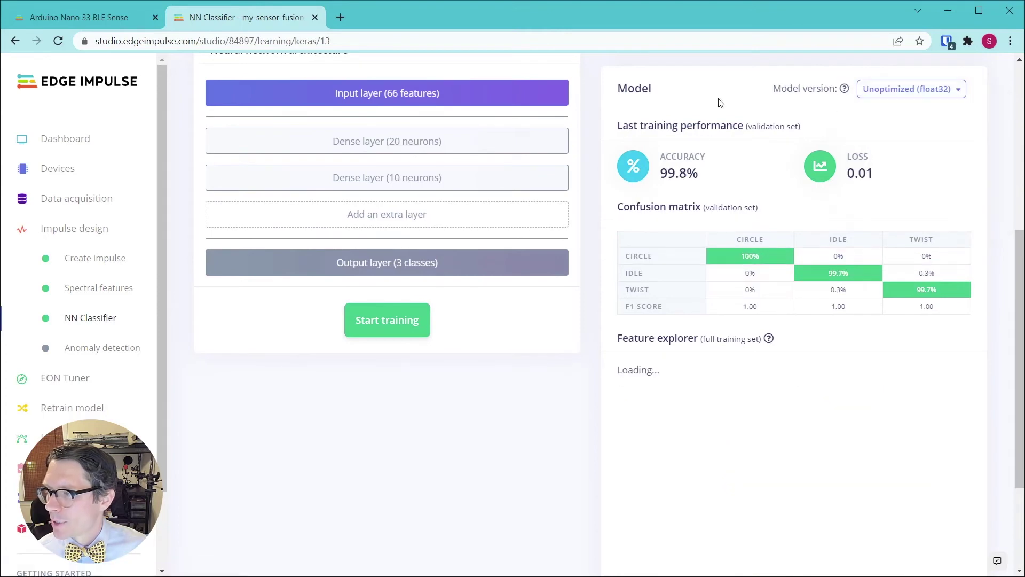
pyautogui.scroll(-1, 724, 107)
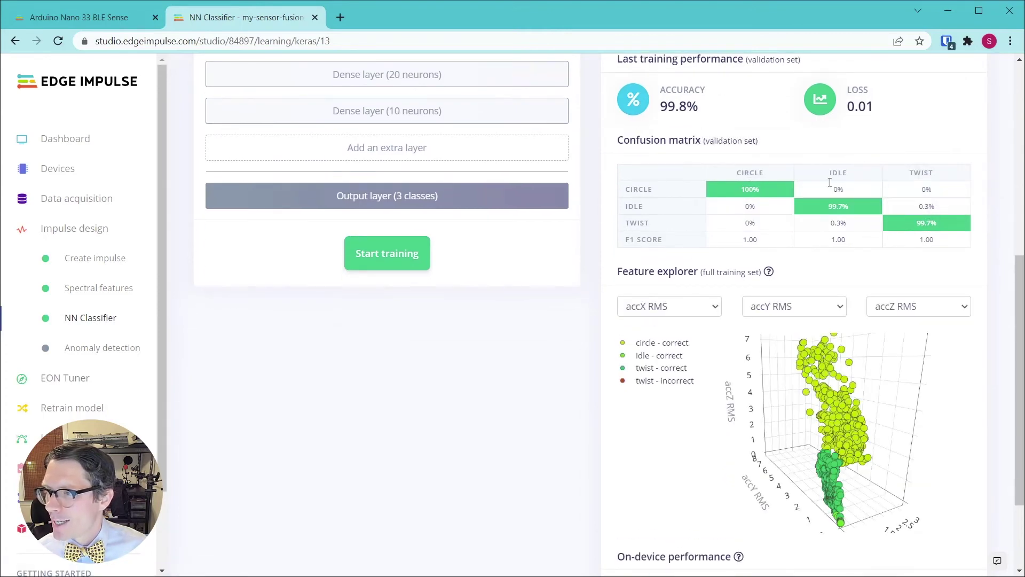
pyautogui.moveTo(893, 473); pyautogui.dragTo(842, 412)
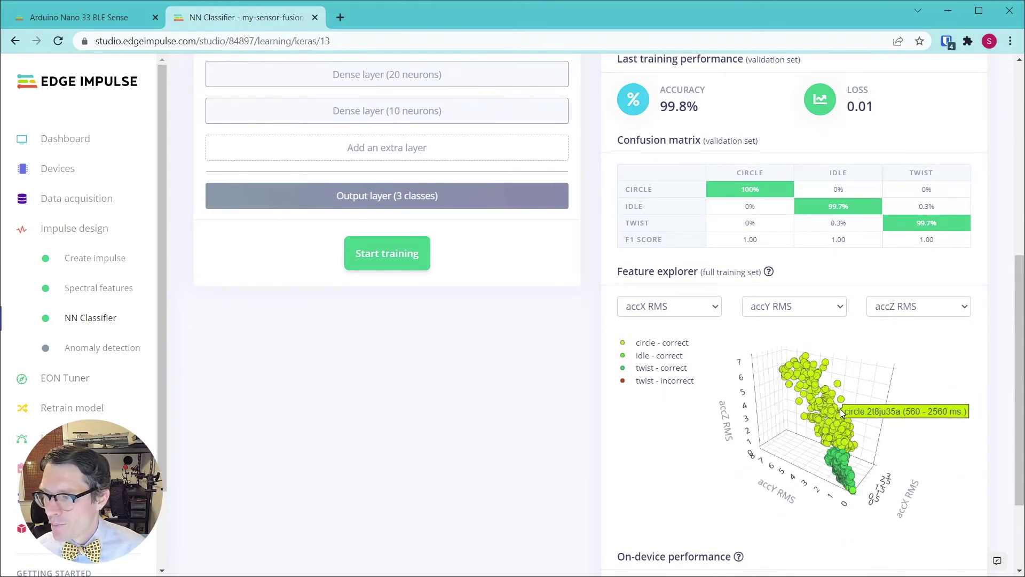
pyautogui.scroll(3, 598, 414)
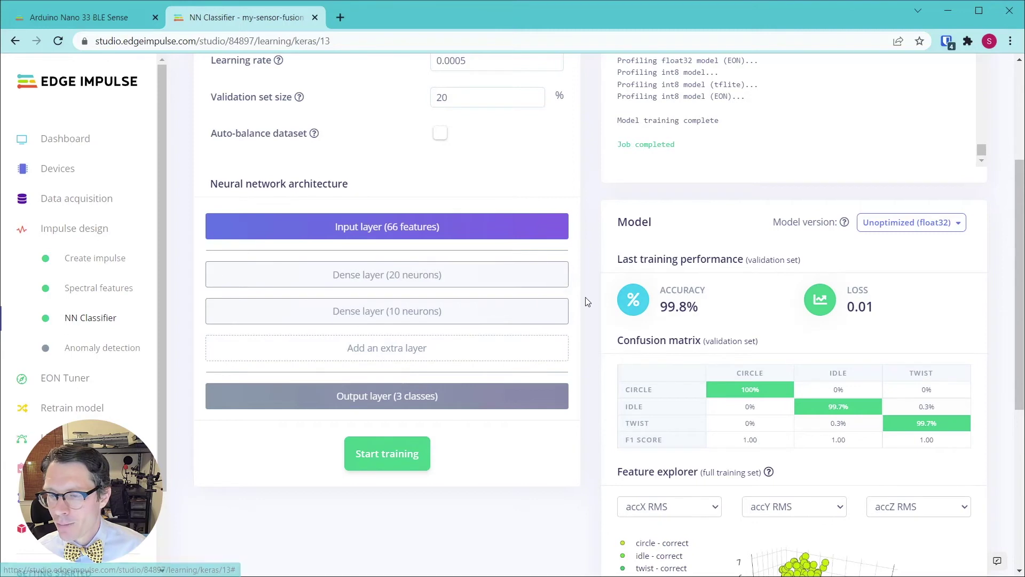
pyautogui.scroll(-2, 603, 379)
pyautogui.scroll(2, 603, 379)
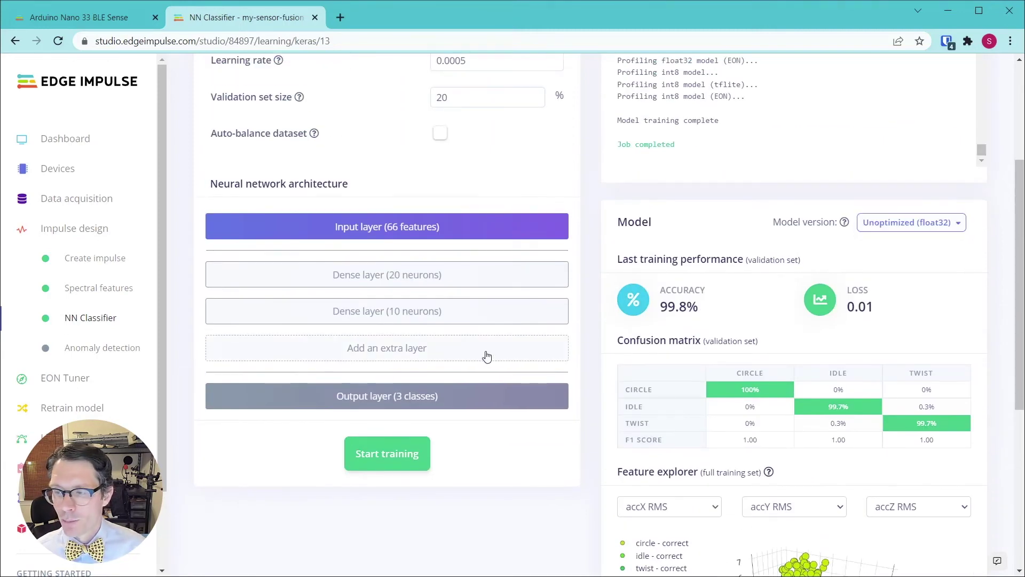
# Select the accX RMS, accY RMS and accZ RMS axes for the Anomaly detection block
pyautogui.click(120, 356)
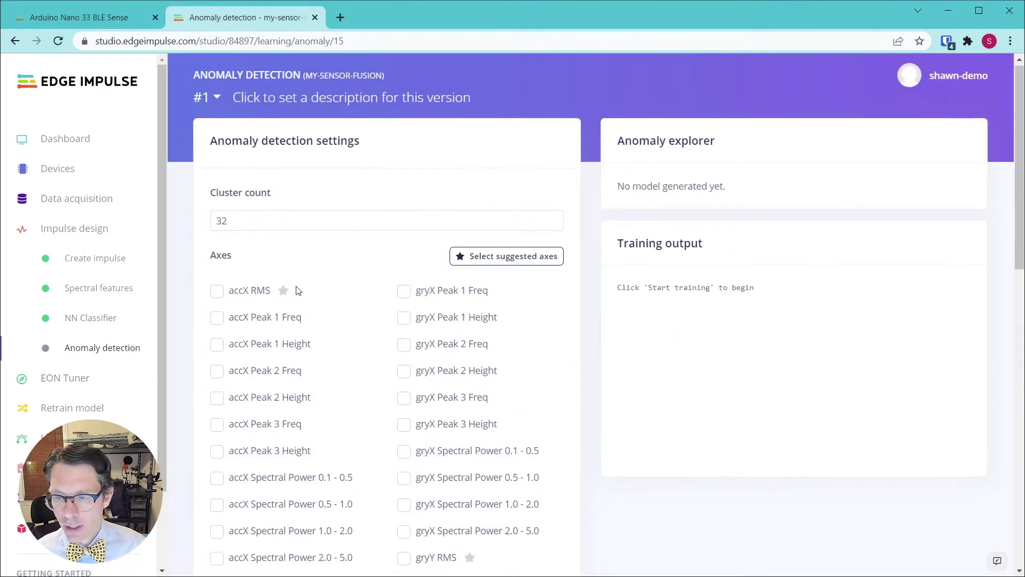
pyautogui.scroll(-2, 372, 267)
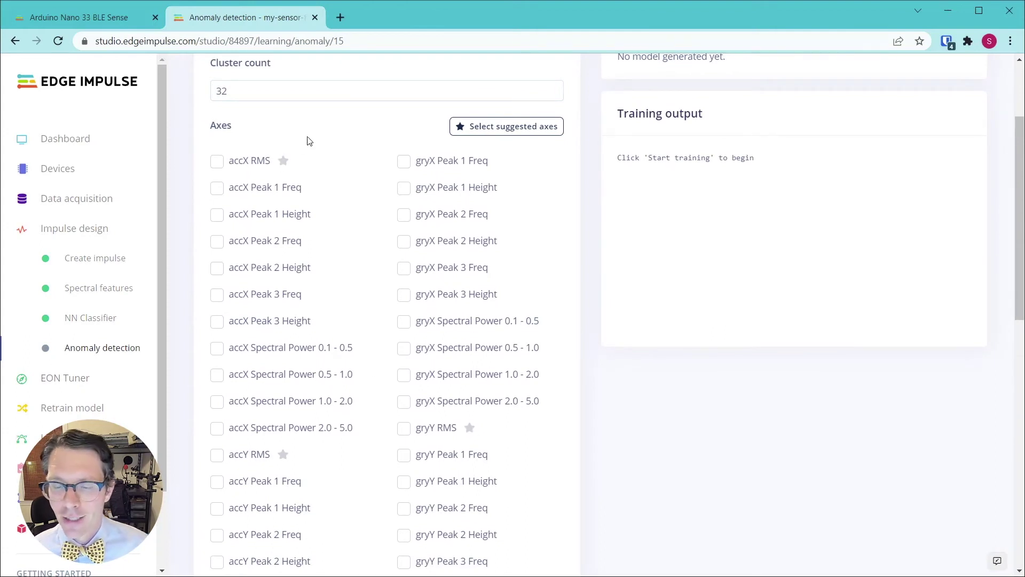
pyautogui.click(217, 160)
pyautogui.scroll(-2, 211, 132)
pyautogui.click(217, 321)
pyautogui.scroll(-6, 183, 243)
pyautogui.click(216, 214)
pyautogui.scroll(3, 327, 229)
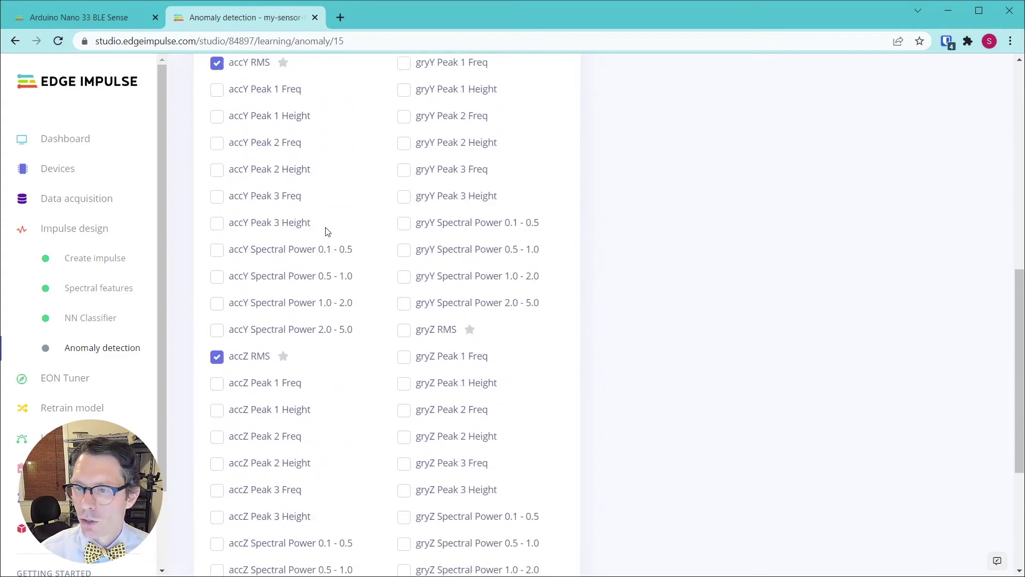
# Add the gryZ RMS, gryY RMS and gryX RMS axes to the anomaly detection selection
pyautogui.click(404, 321)
pyautogui.scroll(3, 396, 245)
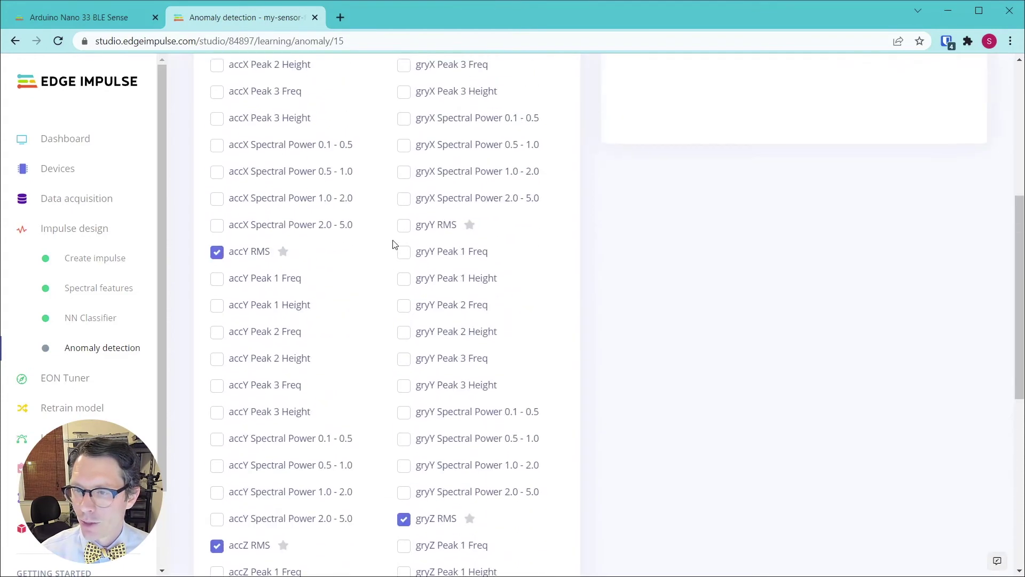
pyautogui.click(404, 228)
pyautogui.scroll(3, 398, 207)
pyautogui.scroll(2, 406, 224)
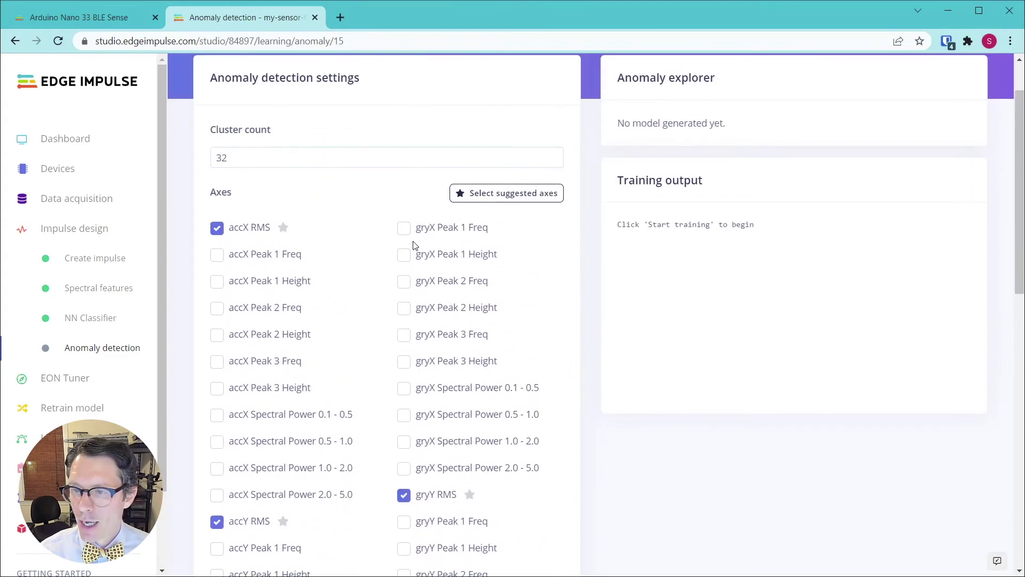
pyautogui.scroll(-5, 349, 252)
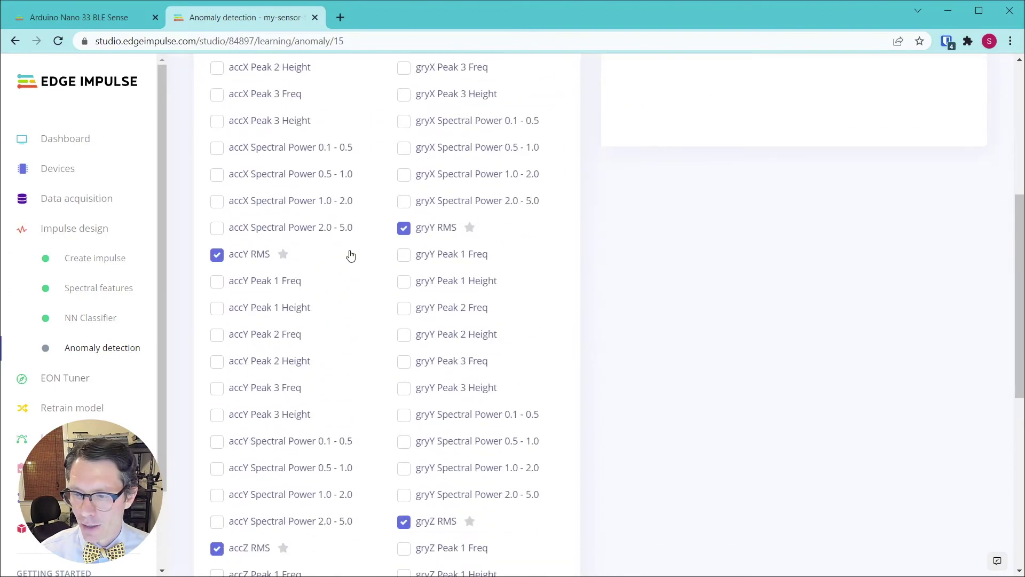
pyautogui.scroll(-7, 350, 255)
pyautogui.scroll(-1, 351, 262)
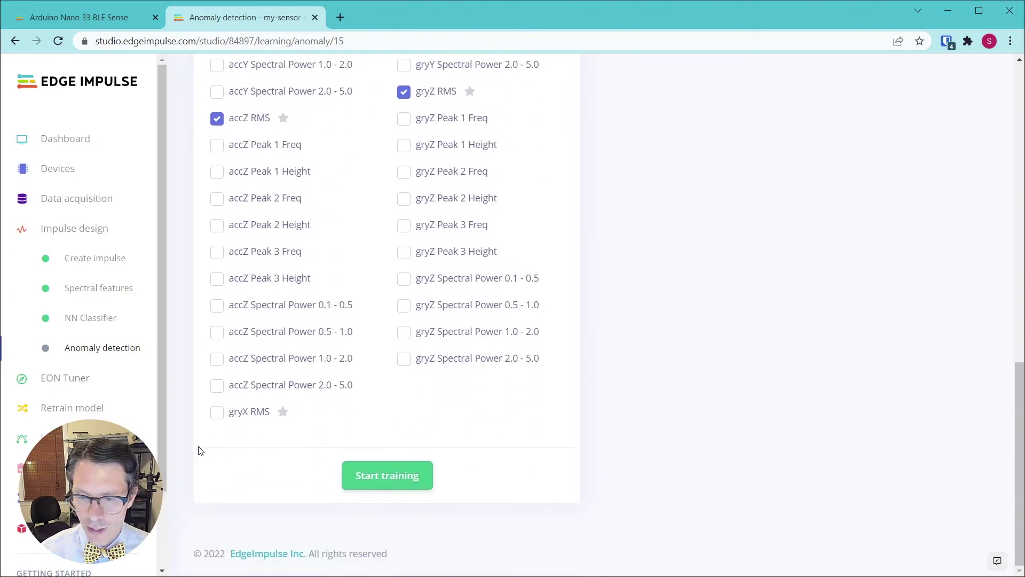
pyautogui.click(216, 415)
# Train the anomaly detection model on the six selected RMS axes and view its clusters in the anomaly explorer
pyautogui.scroll(4, 323, 366)
pyautogui.scroll(-4, 293, 504)
pyautogui.click(366, 481)
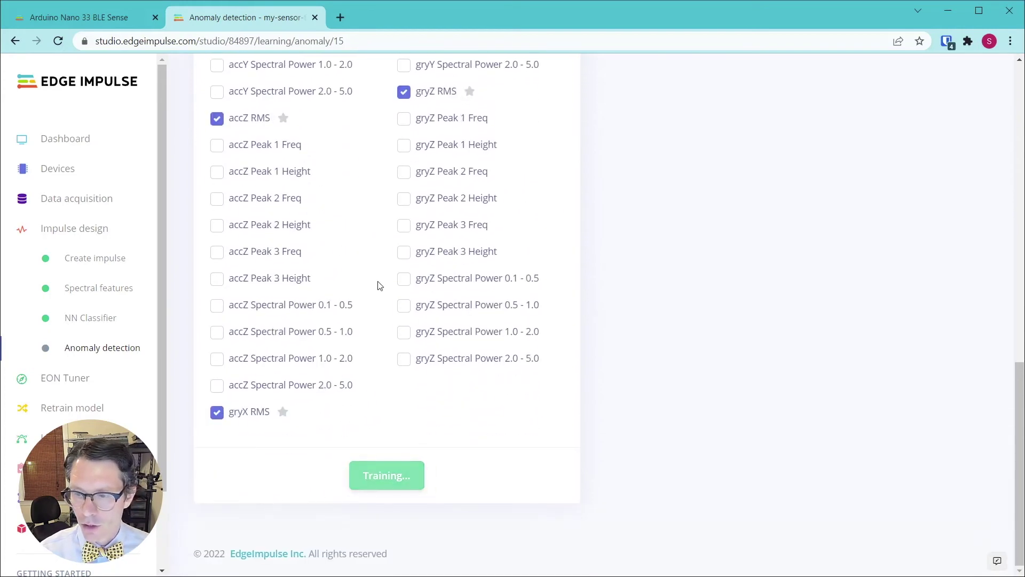
pyautogui.scroll(13, 380, 281)
pyautogui.scroll(-1, 365, 273)
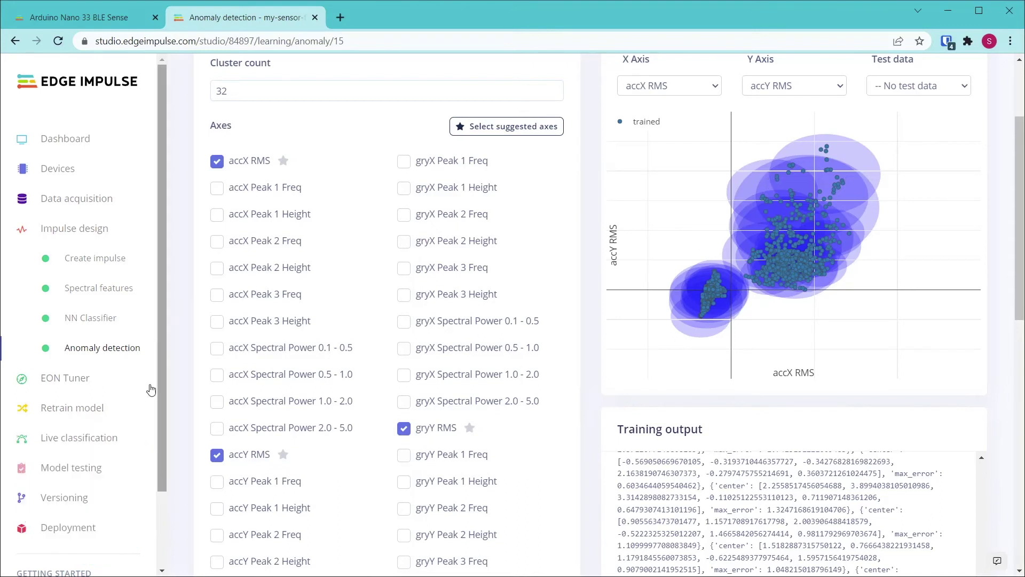
# Classify all test samples in Model testing and review the per-sample results and confusion matrix
pyautogui.click(100, 474)
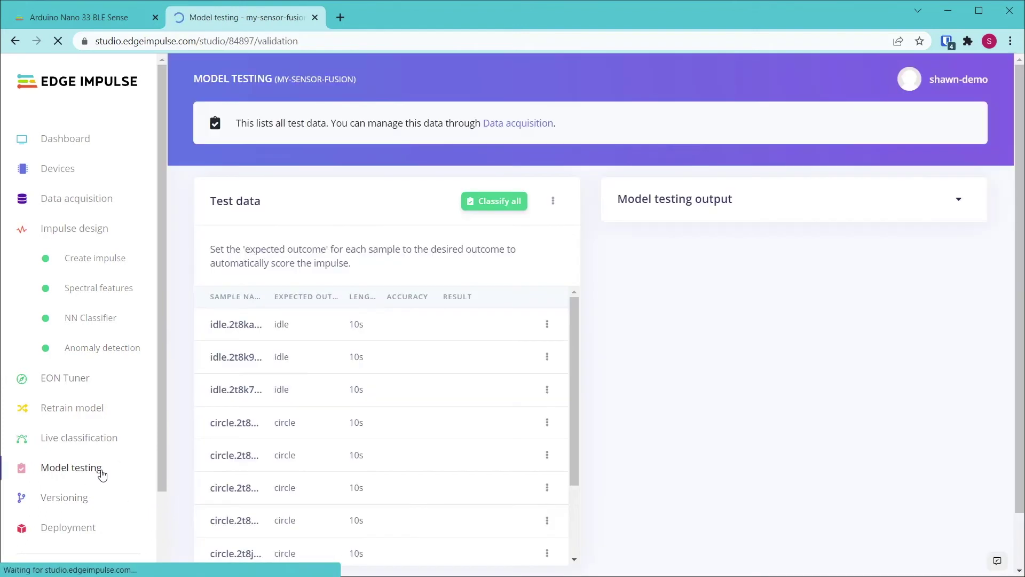
pyautogui.scroll(-1, 357, 228)
pyautogui.click(494, 139)
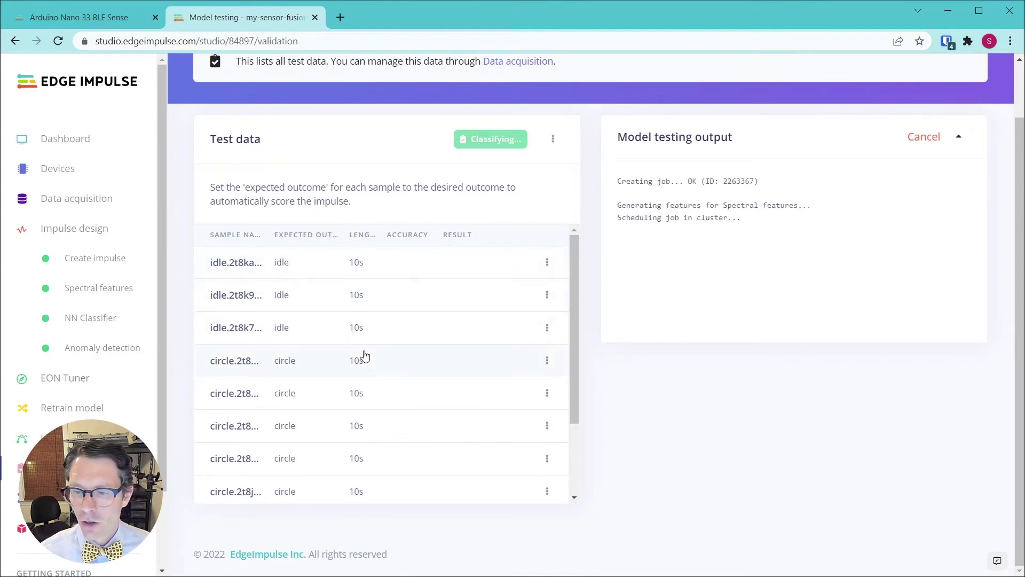
pyautogui.scroll(-2, 351, 367)
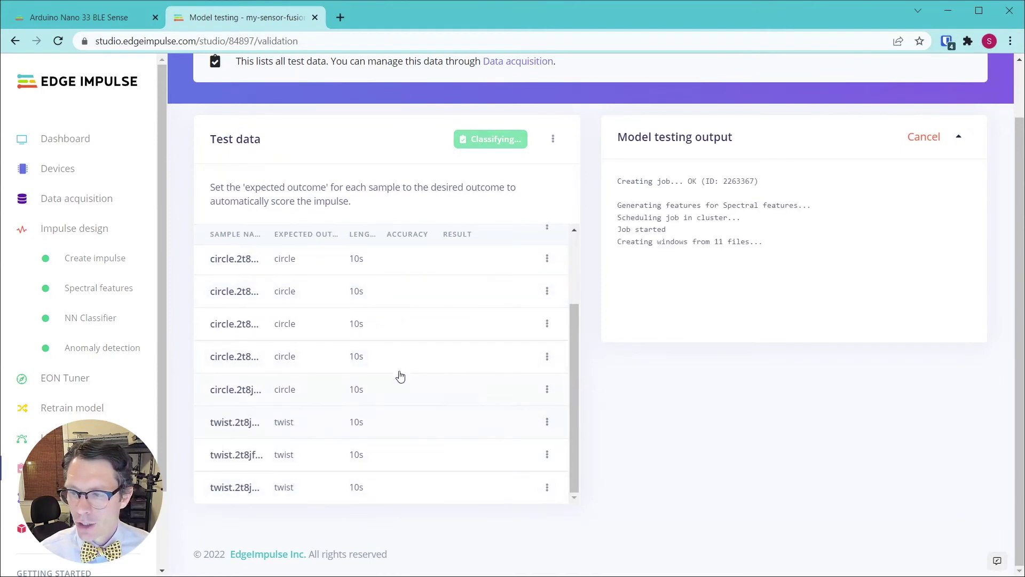
pyautogui.scroll(1, 395, 332)
pyautogui.scroll(1, 395, 332)
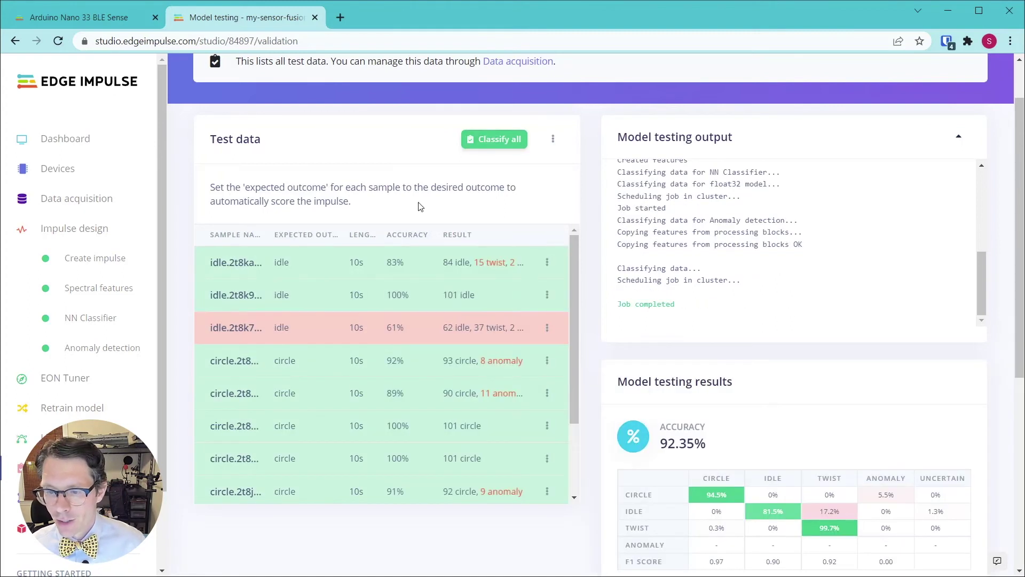
pyautogui.scroll(-3, 651, 361)
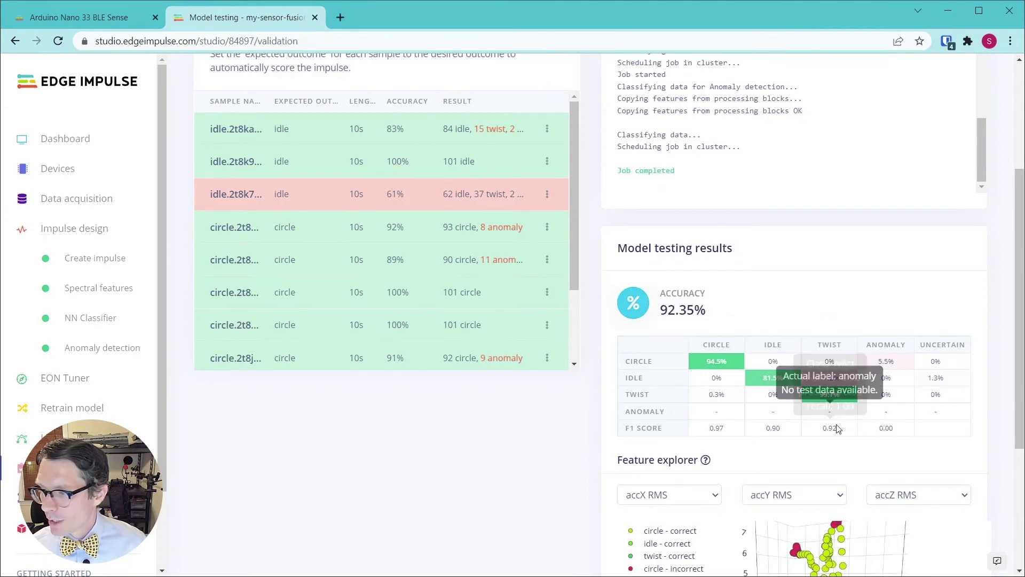
pyautogui.moveTo(857, 385)
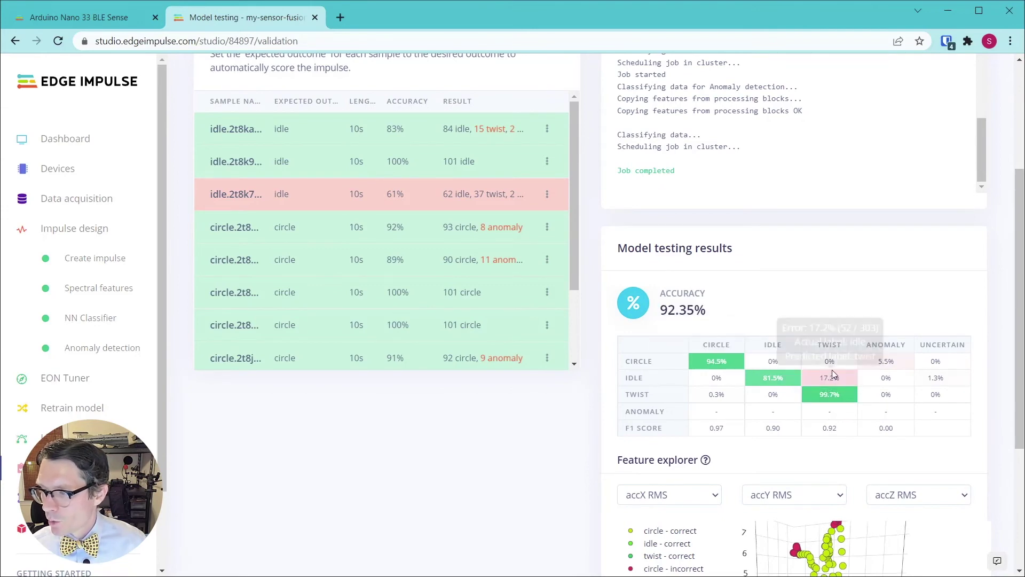
# Show the detailed classification of the first idle sample in the test data list
pyautogui.scroll(4, 507, 208)
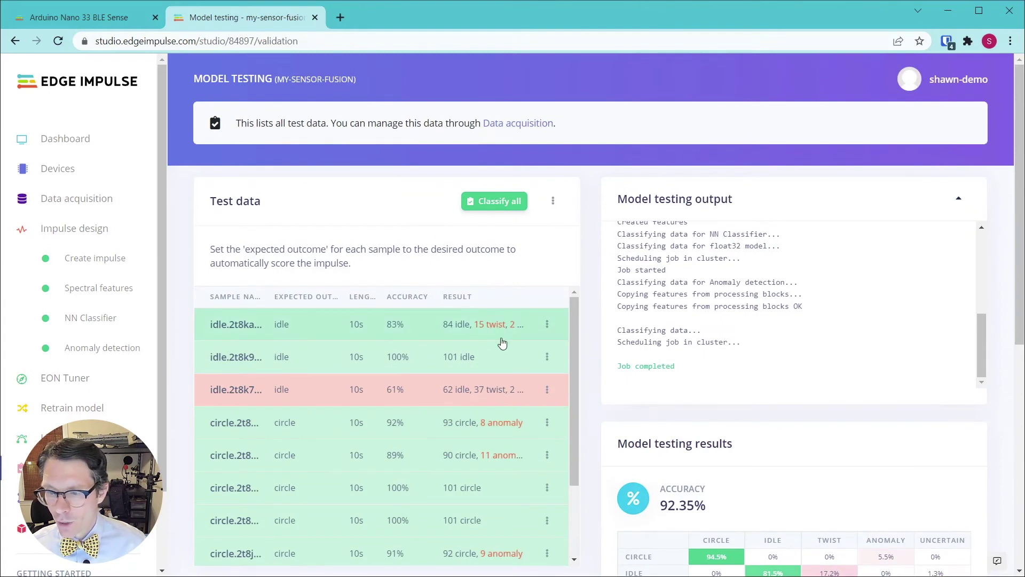
pyautogui.click(547, 325)
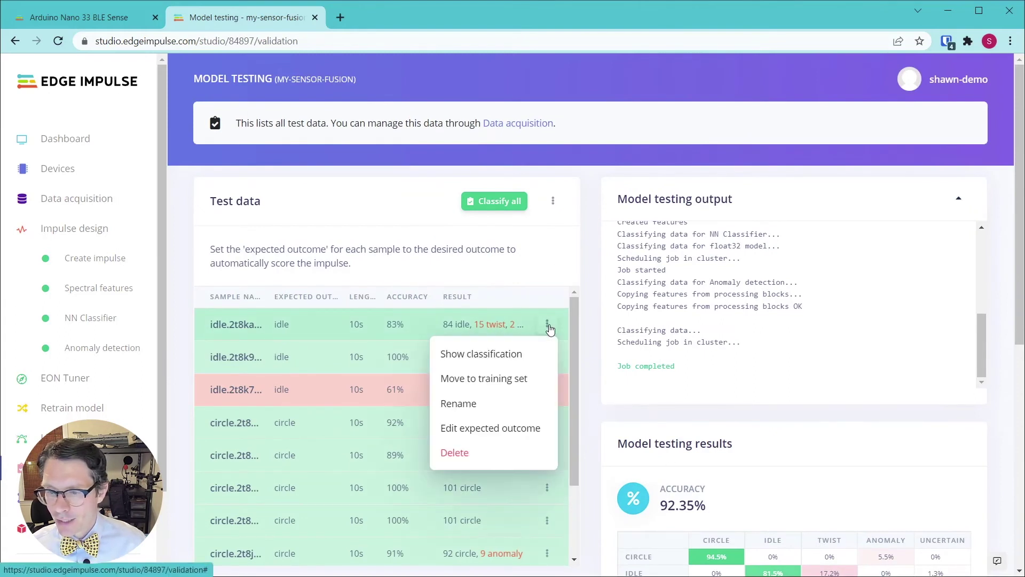
pyautogui.click(509, 355)
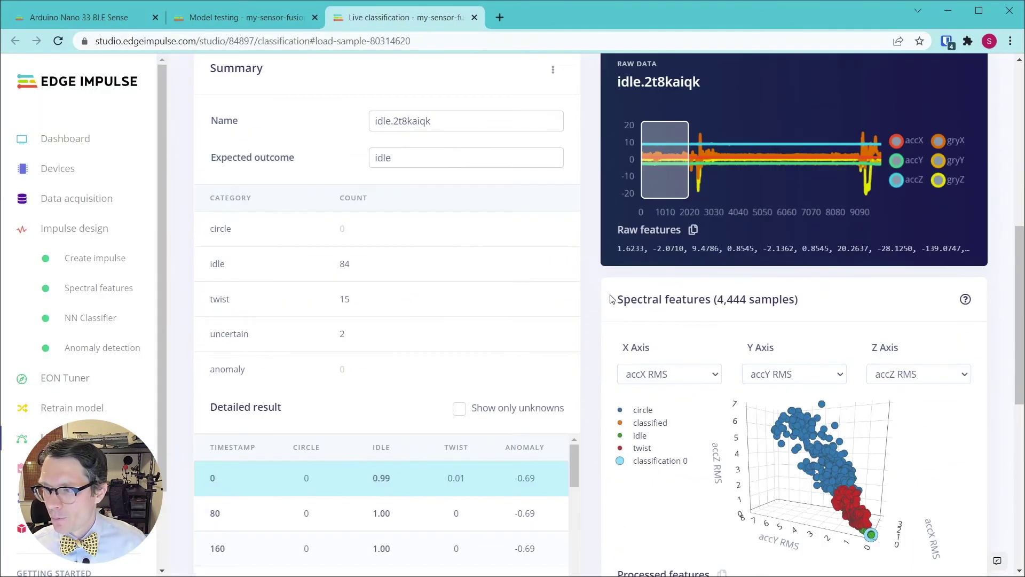
# Examine the idle sample's per-window results by placing the raw data window over the first motion spike and over a quiet stretch around 4080 ms
pyautogui.moveTo(675, 321); pyautogui.dragTo(707, 322)
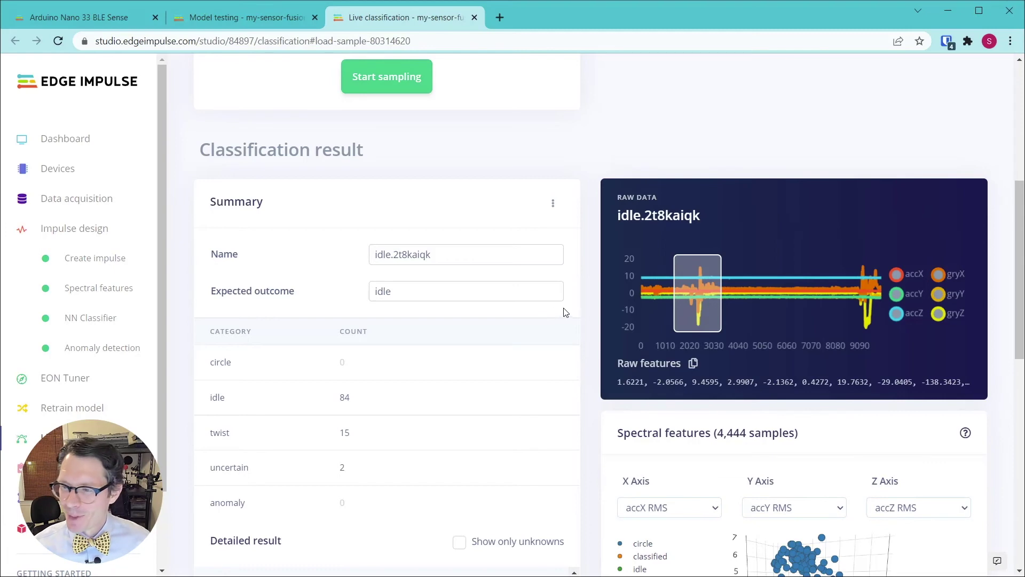
pyautogui.scroll(-1, 587, 299)
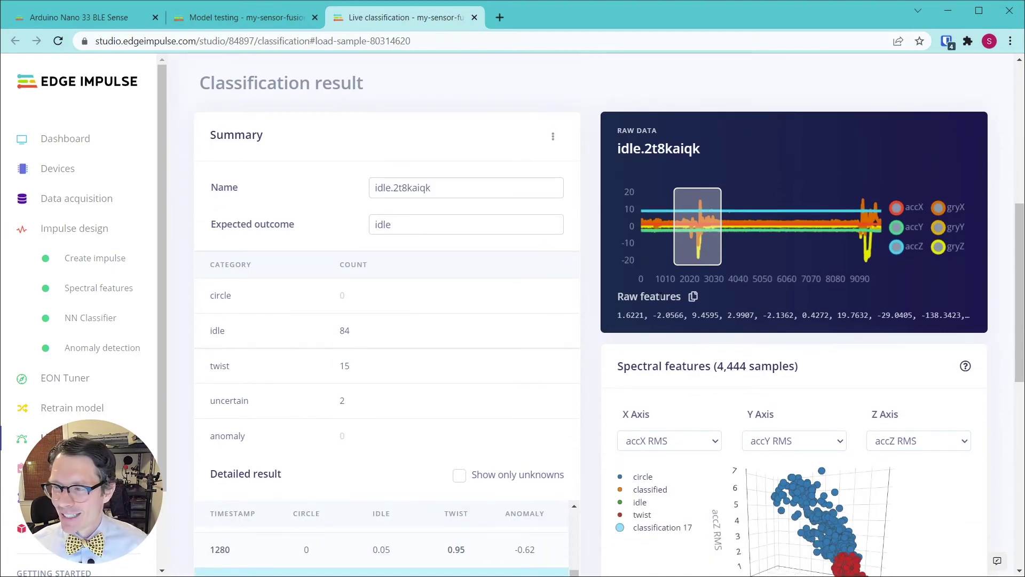
pyautogui.scroll(-3, 661, 297)
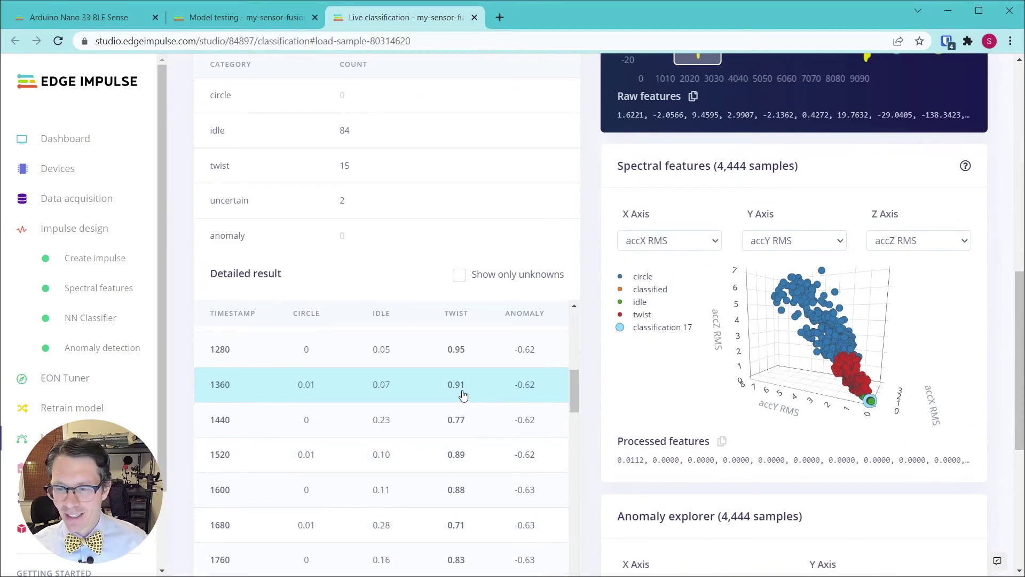
pyautogui.scroll(2, 676, 216)
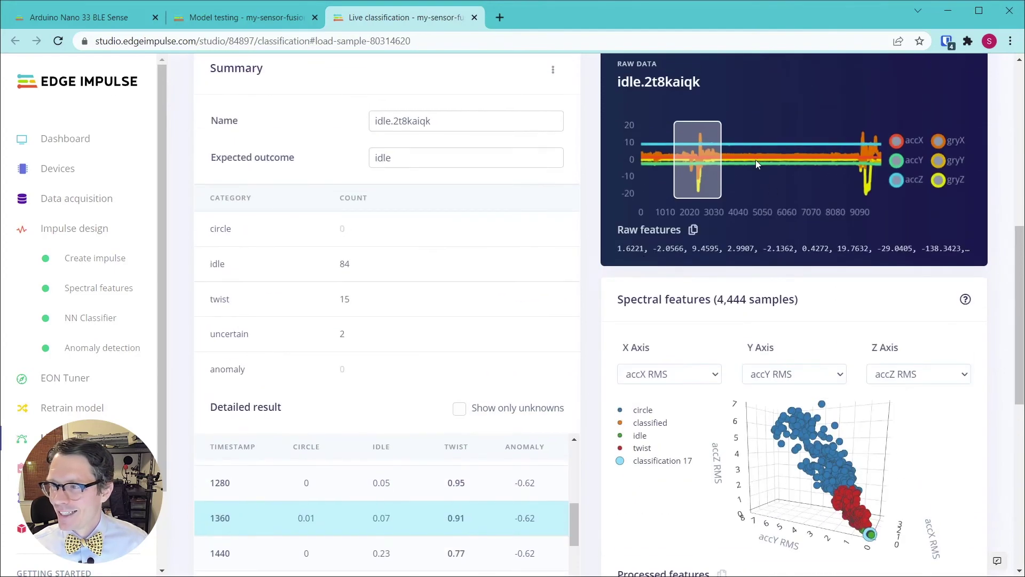
pyautogui.moveTo(712, 167)
pyautogui.mouseDown()
pyautogui.moveTo(779, 170)
pyautogui.moveTo(751, 207)
pyautogui.mouseUp()
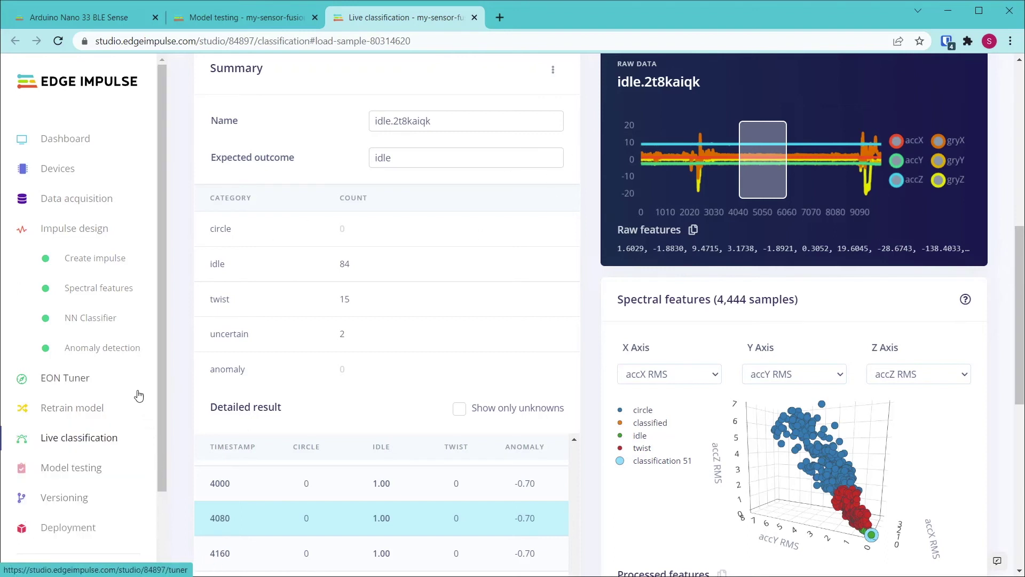
# Connect the Nano 33 BLE (COM16) in Live classification through WebUSB and record a 10000 ms Inertial sample at 100Hz
pyautogui.click(101, 439)
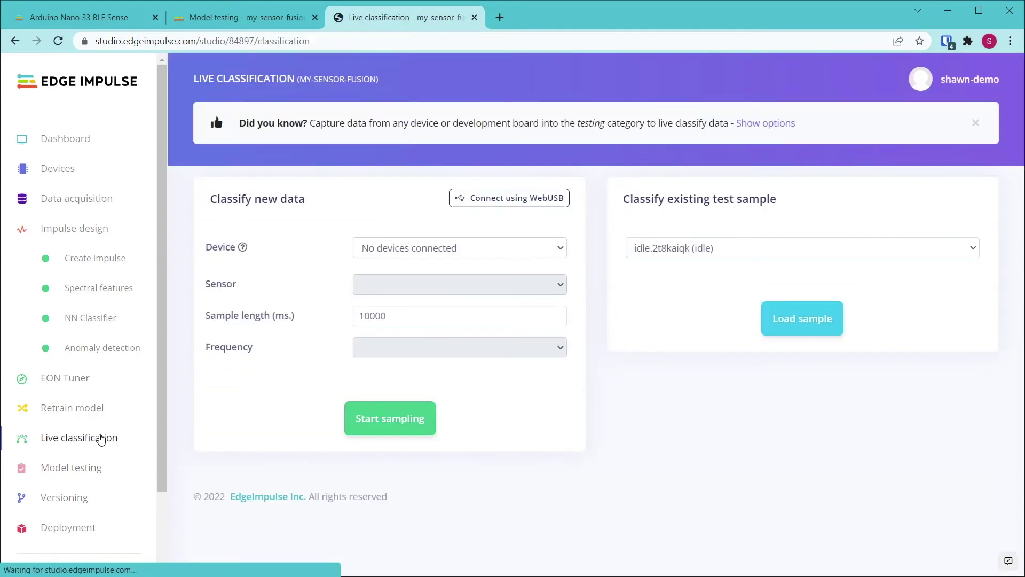
pyautogui.click(509, 197)
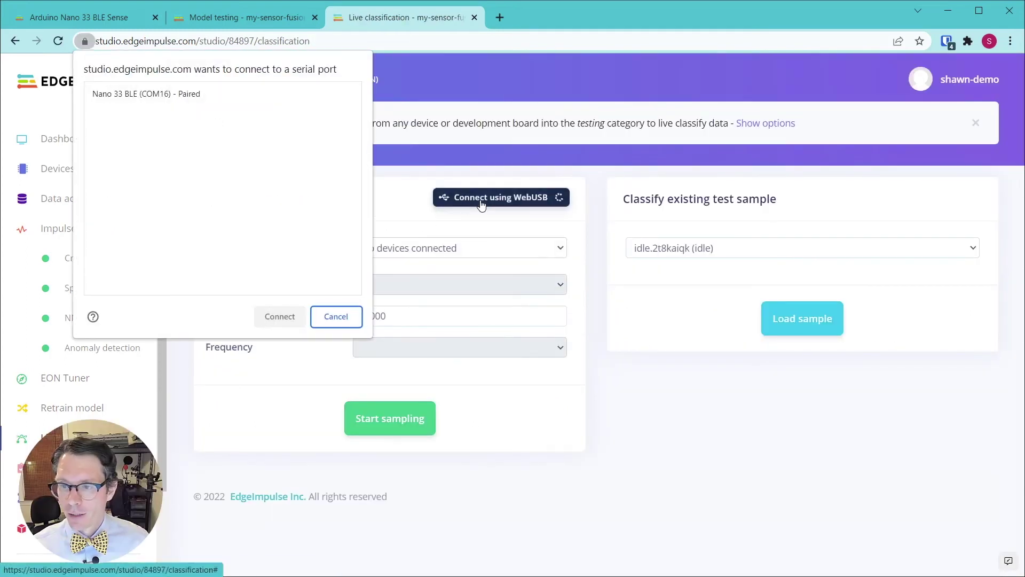
pyautogui.click(177, 95)
pyautogui.click(270, 316)
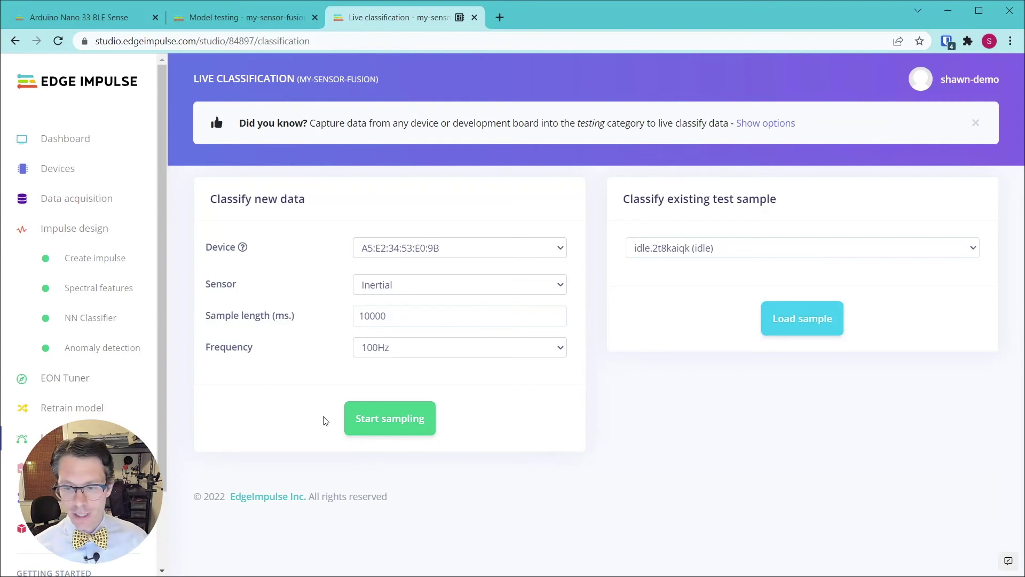
pyautogui.click(363, 426)
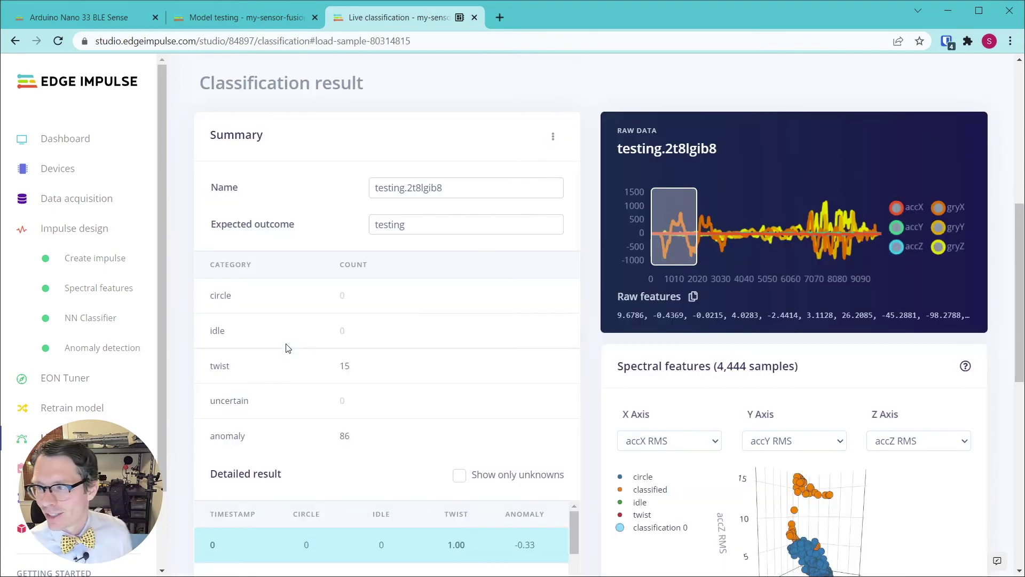
# Examine the live sample's category counts and window results, comparing the opening window with the one at 2000 ms in the raw data
pyautogui.scroll(-4, 572, 235)
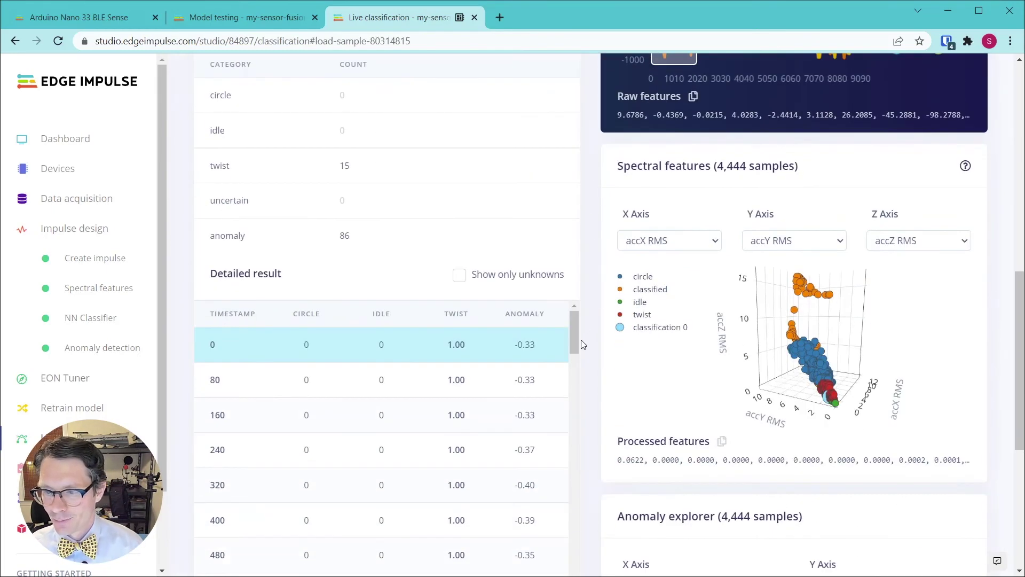
pyautogui.scroll(3, 606, 235)
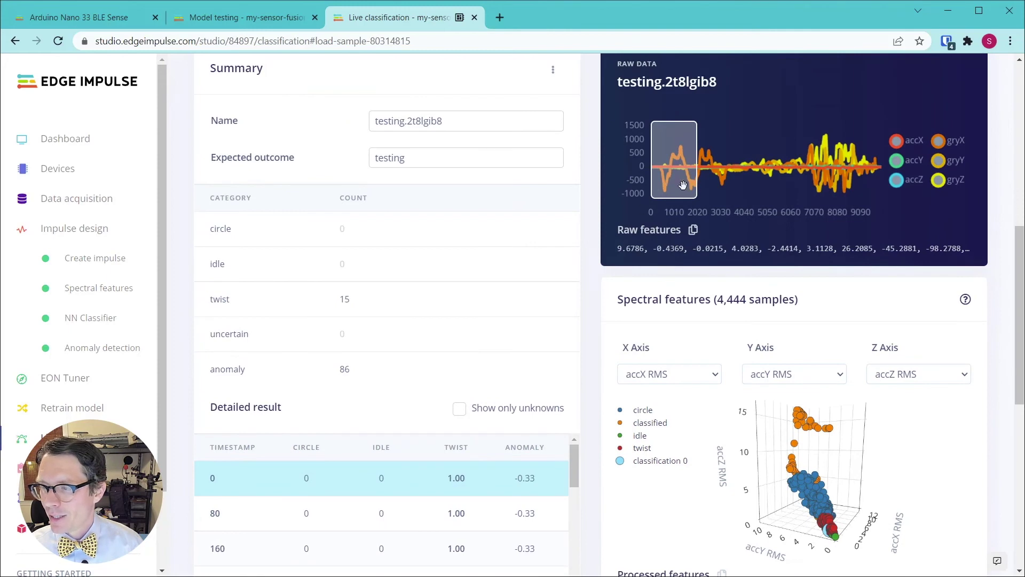
pyautogui.scroll(-3, 622, 252)
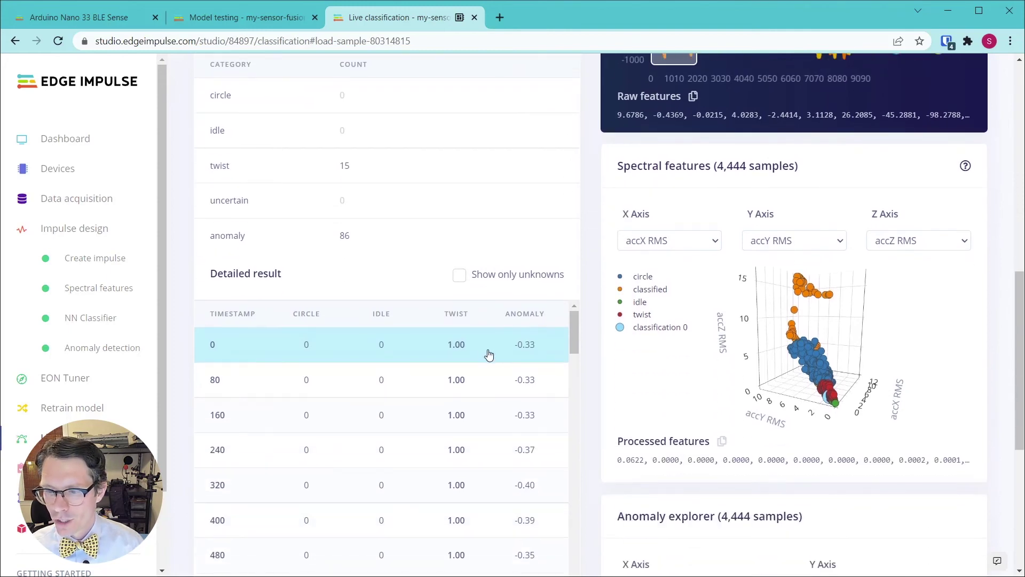
pyautogui.scroll(-3, 611, 242)
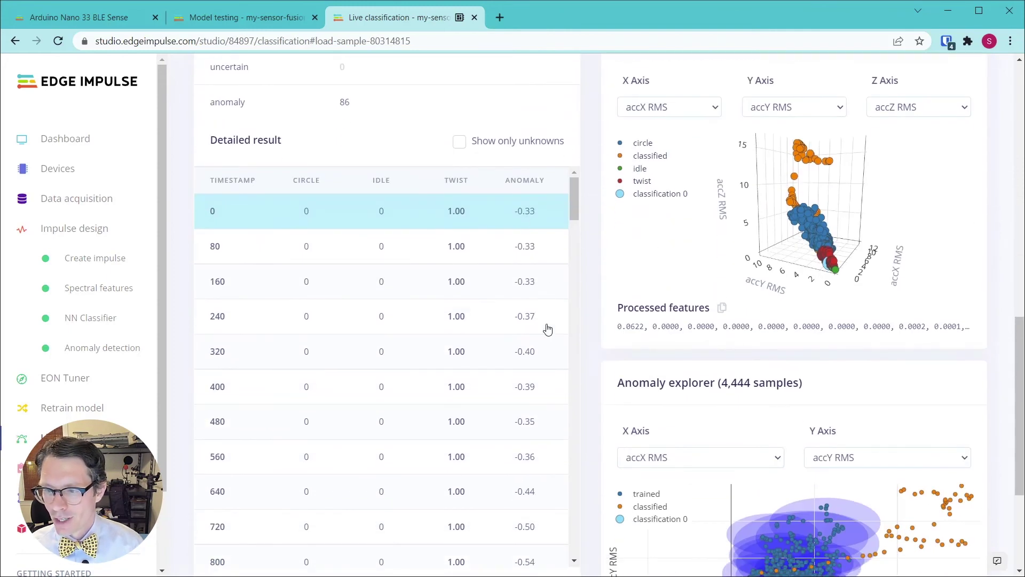
pyautogui.scroll(8, 599, 198)
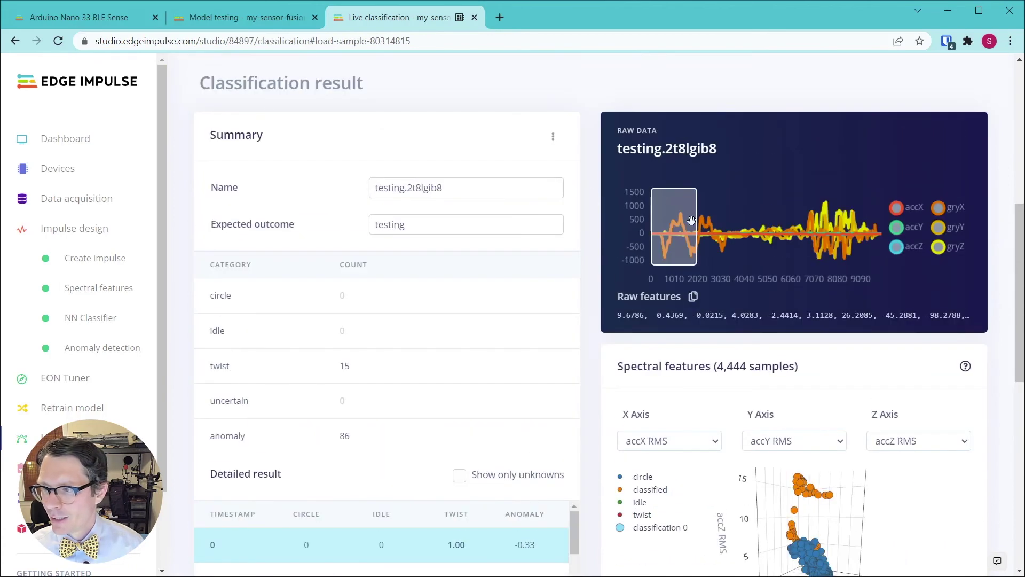
pyautogui.scroll(-5, 569, 277)
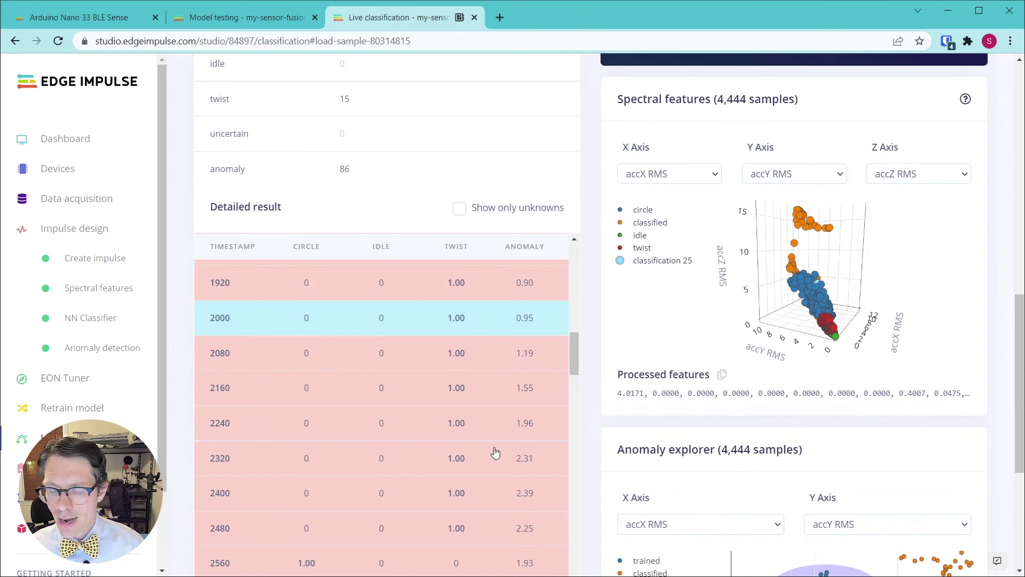
pyautogui.scroll(5, 626, 310)
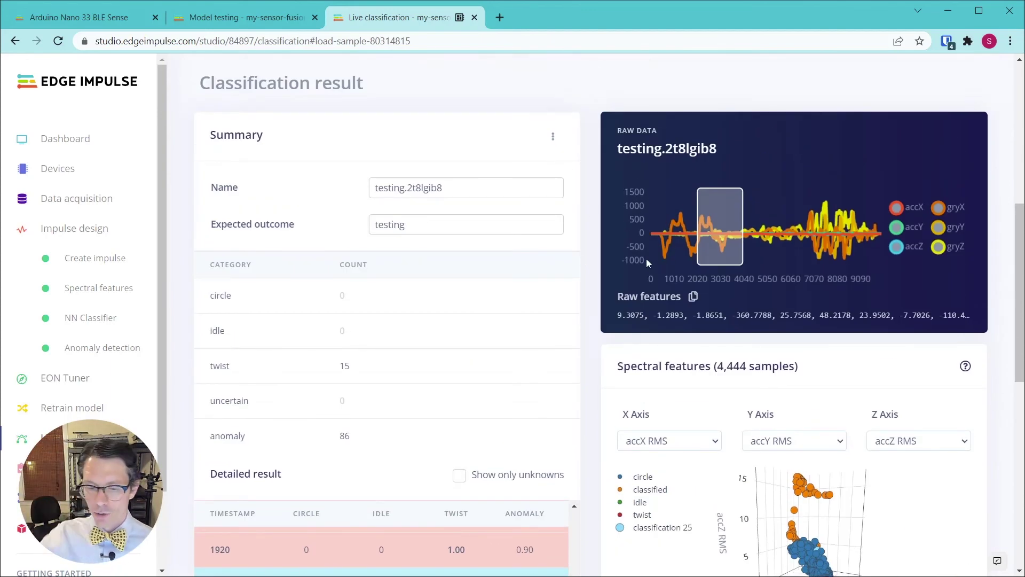
# Select the 1840 ms result and compare its position with the trained clusters in the anomaly explorer
pyautogui.scroll(-9, 588, 229)
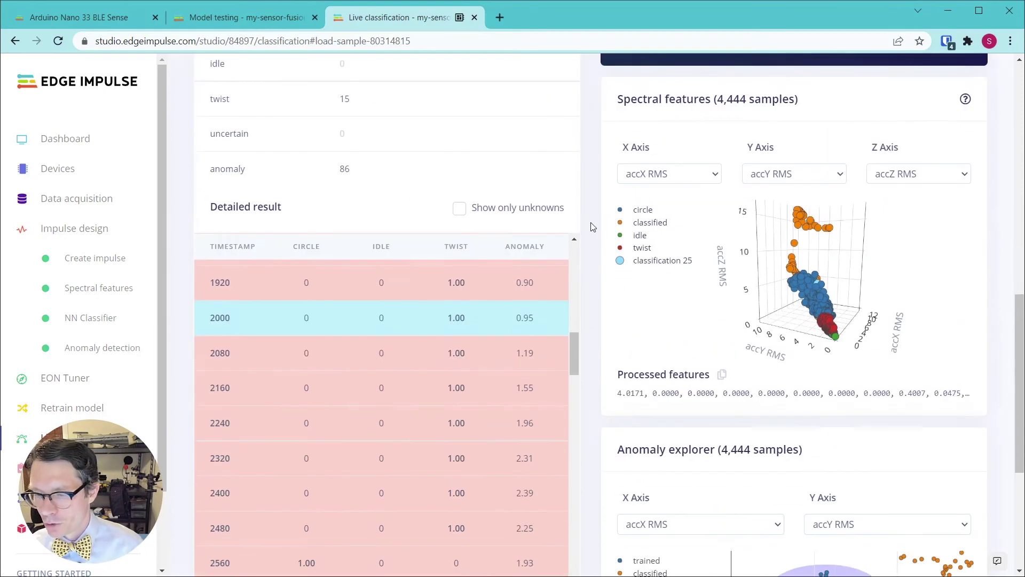
pyautogui.moveTo(576, 158)
pyautogui.mouseDown()
pyautogui.moveTo(583, 403)
pyautogui.moveTo(575, 225)
pyautogui.moveTo(559, 178)
pyautogui.moveTo(574, 144)
pyautogui.mouseUp()
pyautogui.click(535, 166)
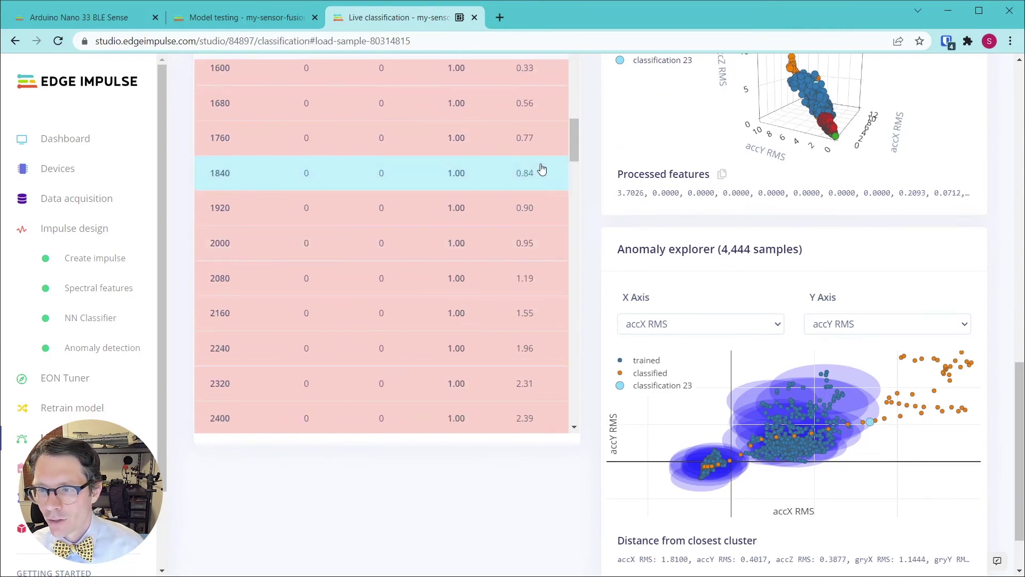
pyautogui.scroll(5, 596, 167)
pyautogui.scroll(-3, 583, 300)
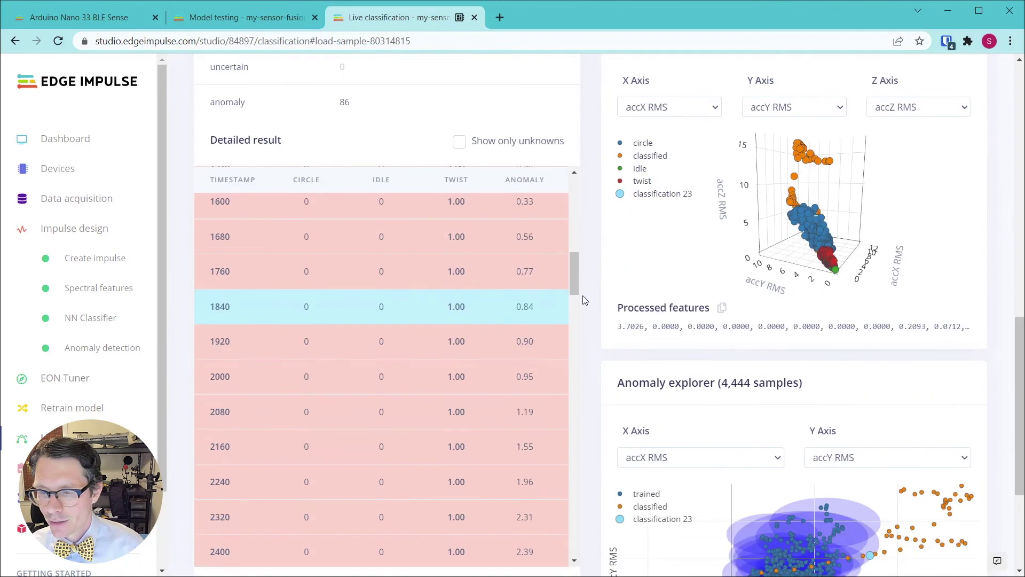
# Go to the end of the detailed results and select the 7520 ms window
pyautogui.moveTo(572, 281); pyautogui.dragTo(587, 565)
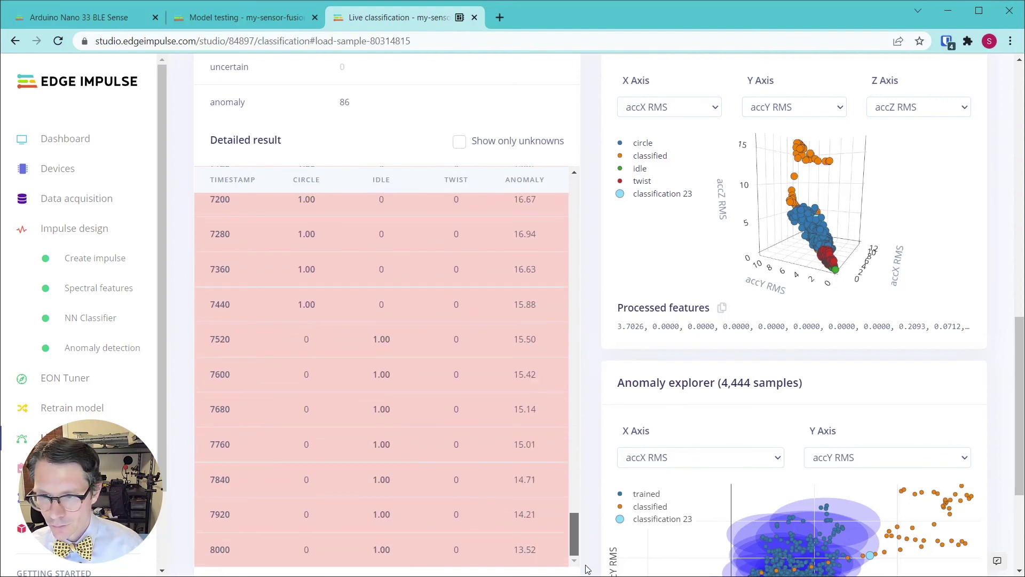
pyautogui.click(409, 339)
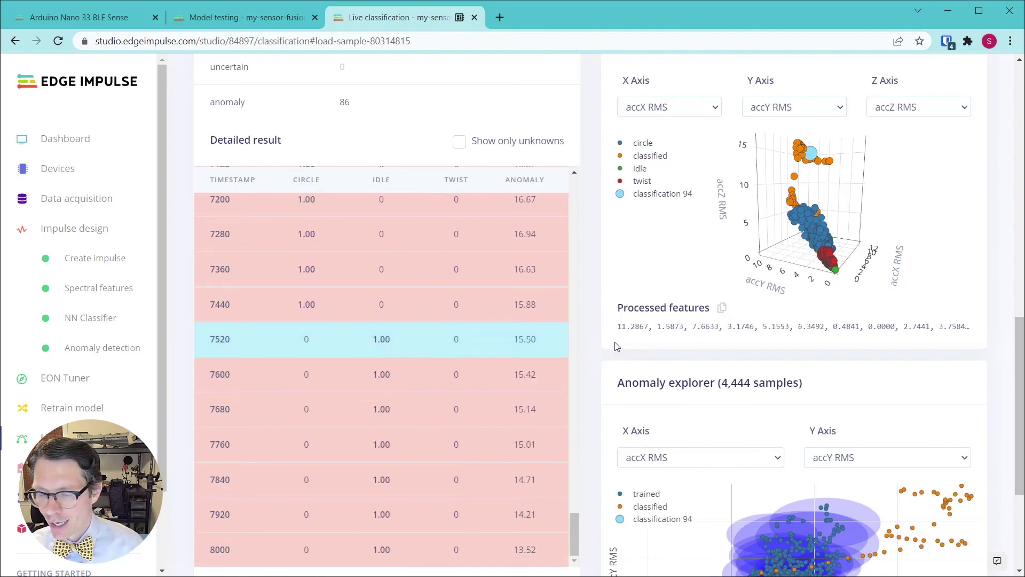
# Move the raw data window to 4480 ms and examine the anomaly scores and anomaly explorer around it
pyautogui.scroll(7, 591, 312)
pyautogui.scroll(5, 582, 299)
pyautogui.scroll(-3, 614, 323)
pyautogui.moveTo(827, 441); pyautogui.dragTo(747, 489)
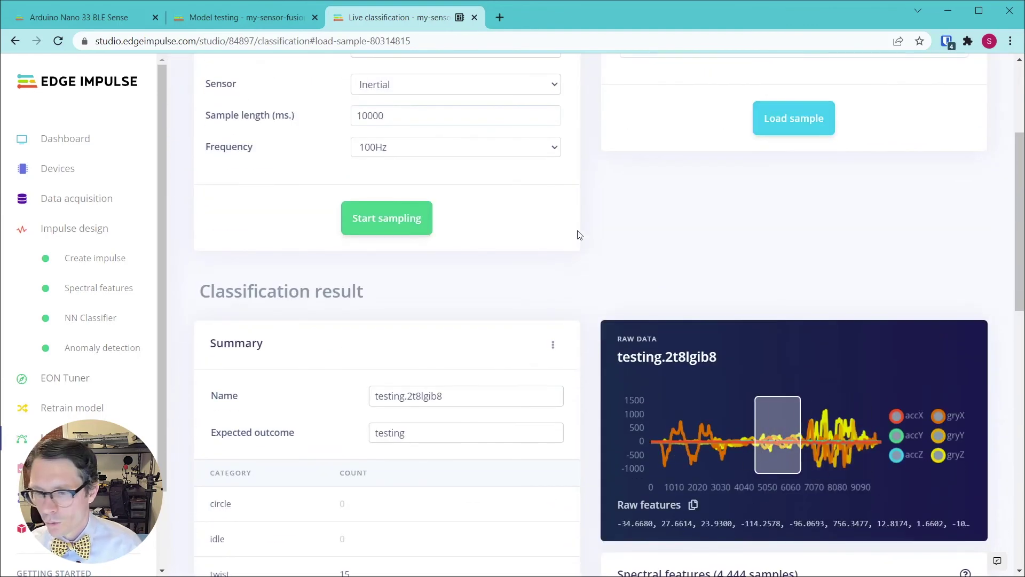
pyautogui.scroll(4, 580, 235)
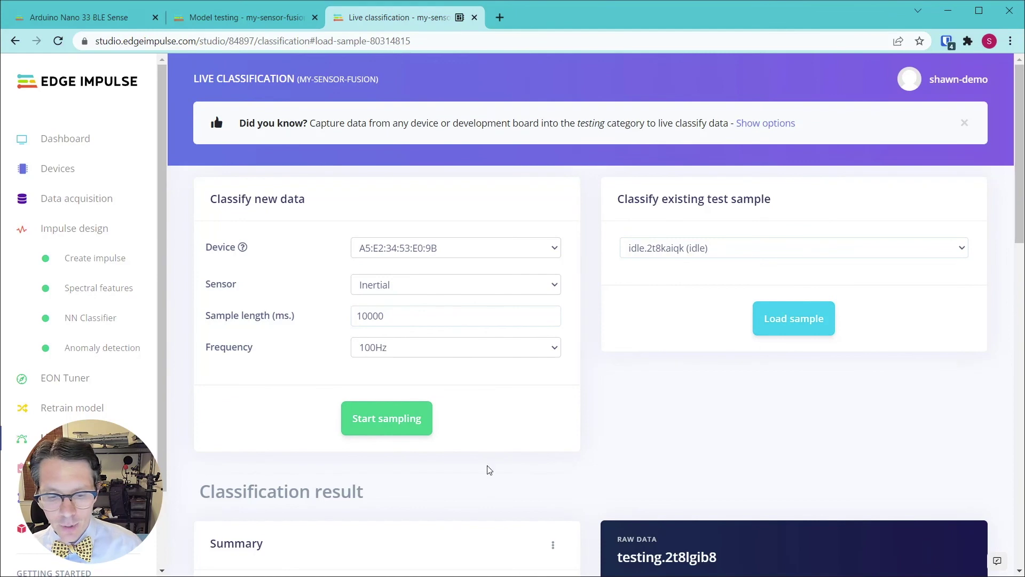
pyautogui.scroll(-12, 440, 447)
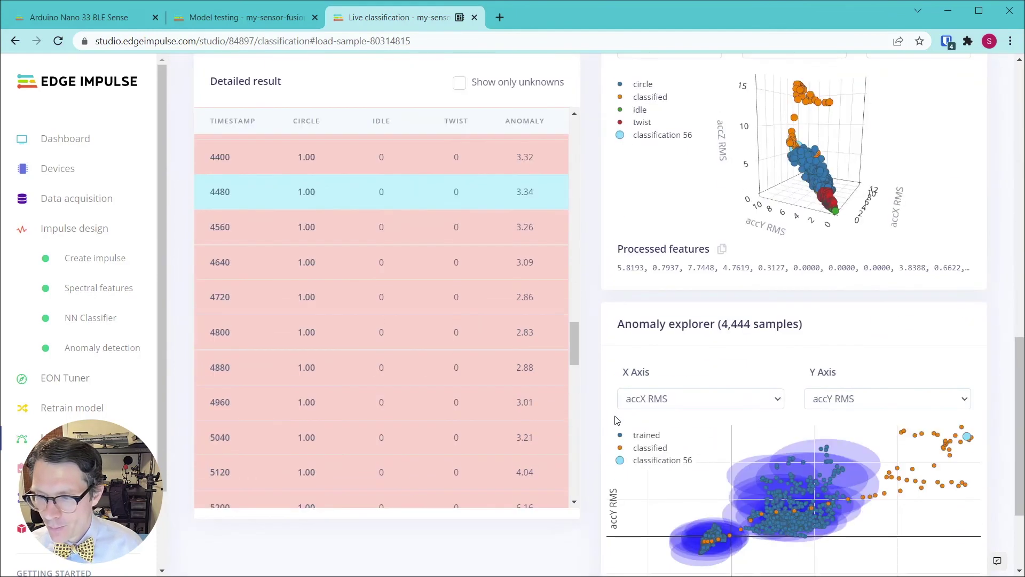
pyautogui.scroll(3, 572, 338)
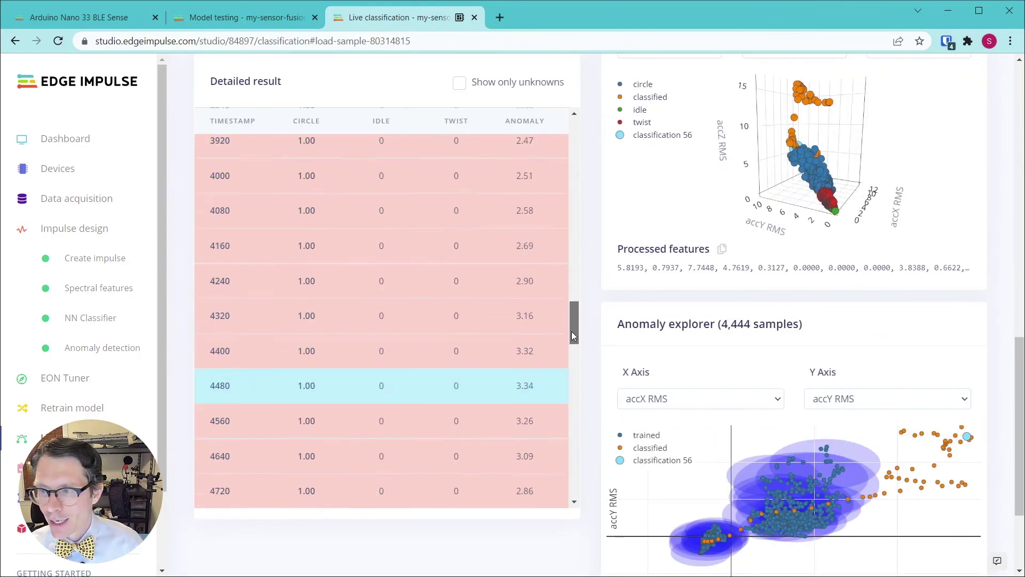
pyautogui.scroll(-1, 573, 348)
pyautogui.moveTo(575, 346); pyautogui.dragTo(455, 147)
# Record another 10000 ms Inertial sample at 100Hz from the connected board for live classification
pyautogui.scroll(7, 588, 155)
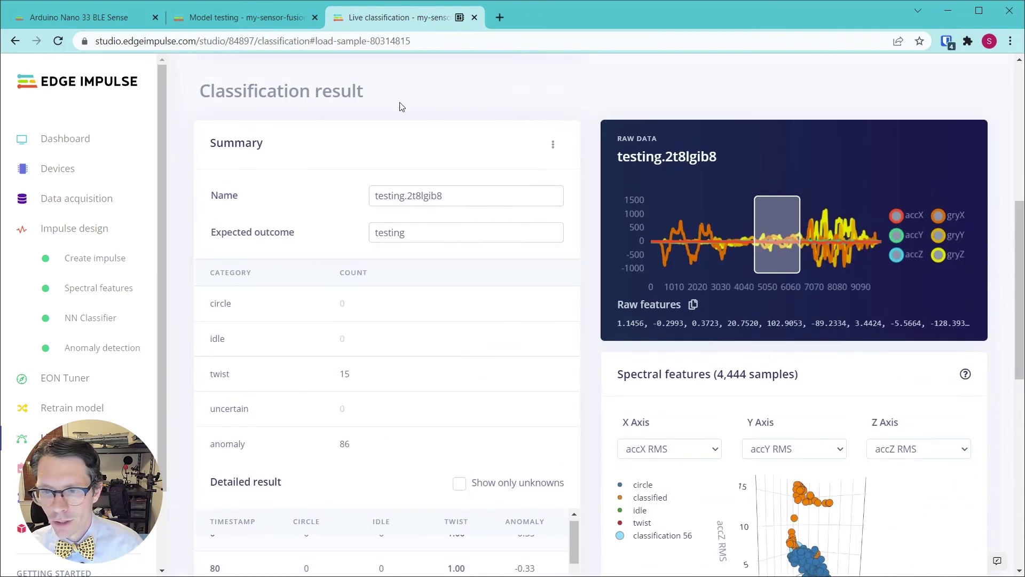
pyautogui.scroll(7, 406, 109)
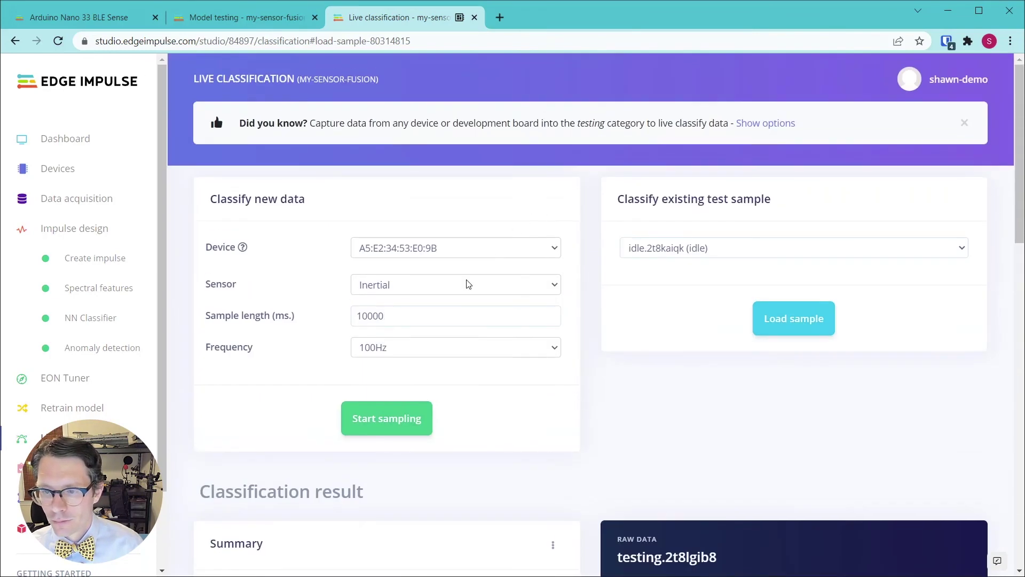
pyautogui.click(388, 419)
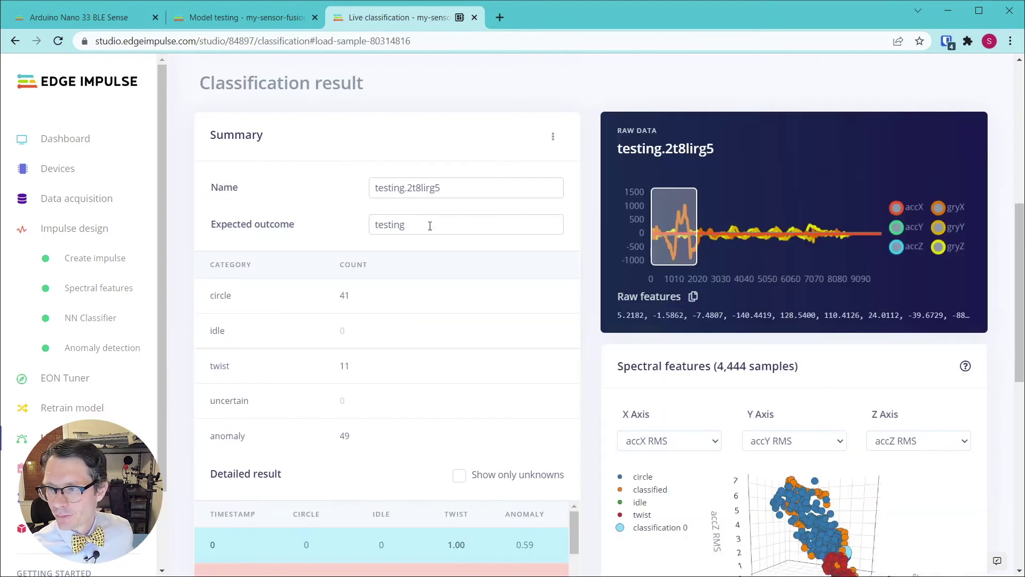
# Select the 80 ms result of the second live sample and review the twist, circle and anomaly scores across its windows
pyautogui.scroll(-5, 609, 247)
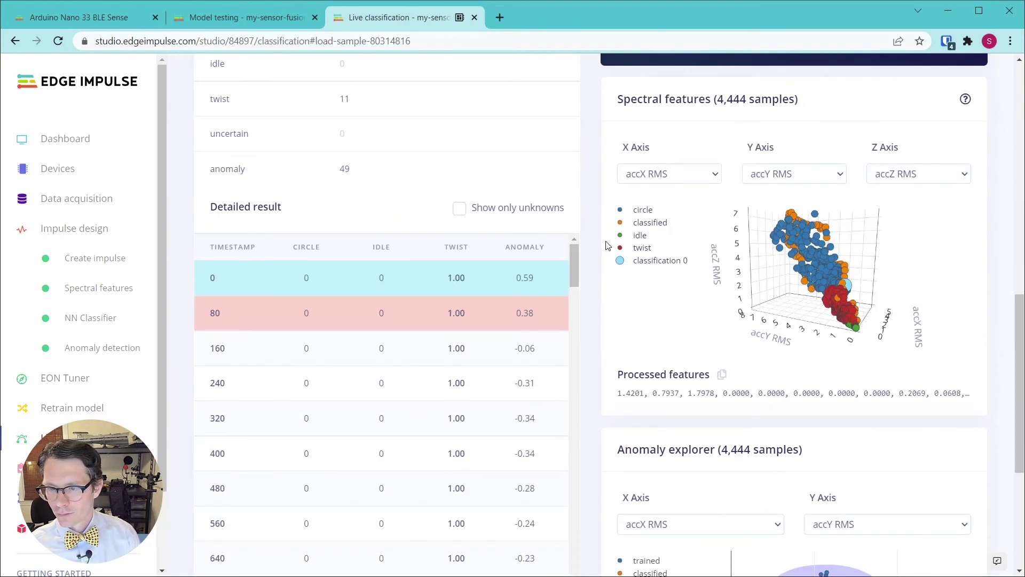
pyautogui.click(511, 323)
pyautogui.scroll(-3, 572, 305)
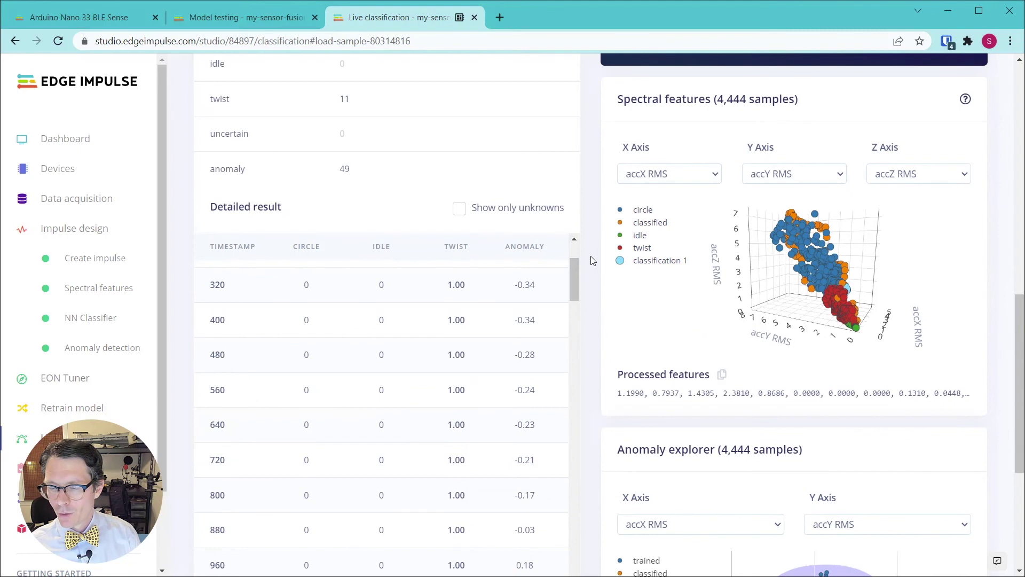
pyautogui.scroll(-5, 592, 260)
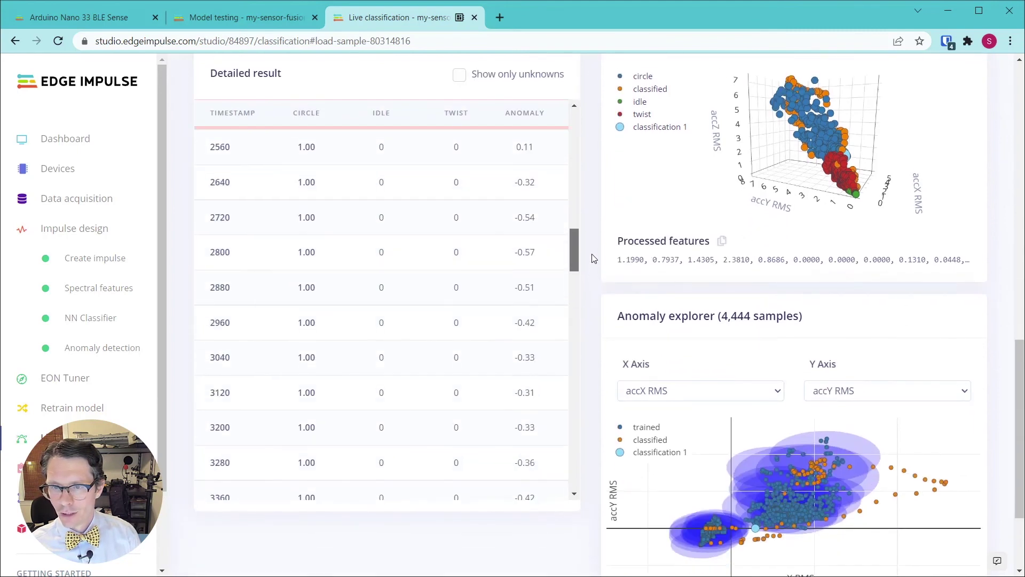
pyautogui.scroll(7, 591, 258)
pyautogui.scroll(3, 582, 224)
pyautogui.scroll(-4, 566, 240)
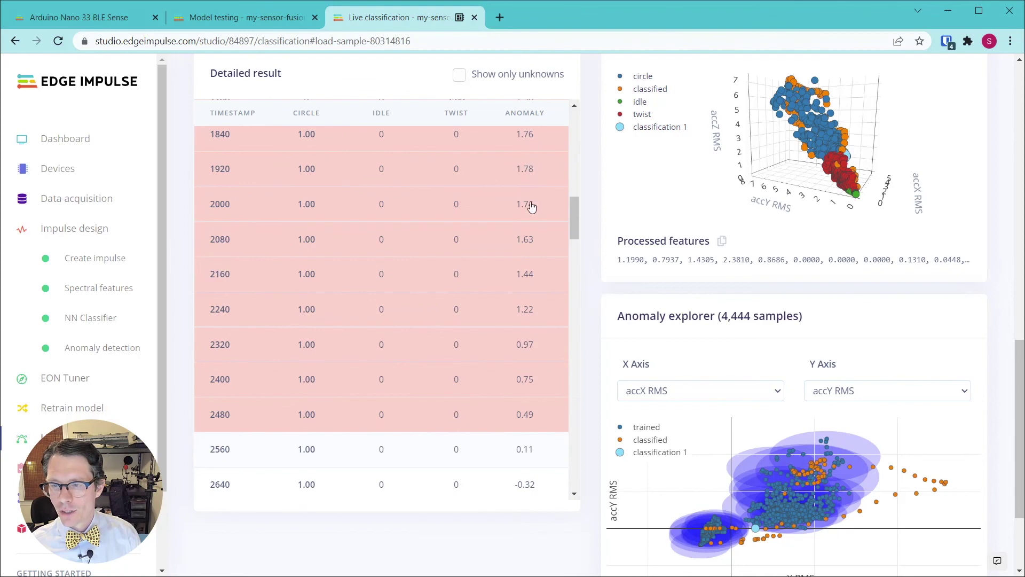
# Select the 6880 ms window in the detailed results and review the circle and anomaly scores from there to the end
pyautogui.scroll(-1, 518, 357)
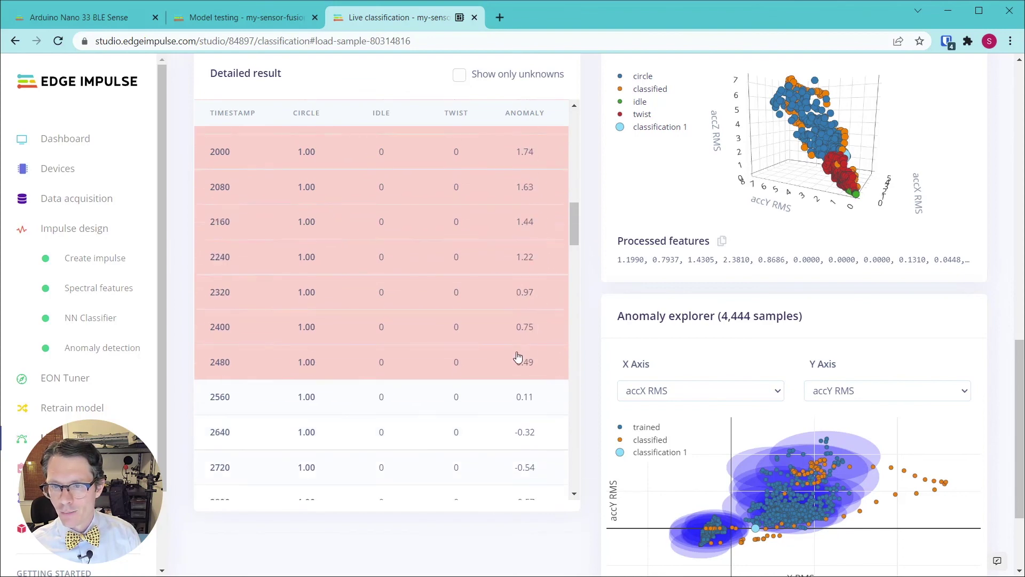
pyautogui.click(377, 383)
pyautogui.moveTo(575, 220); pyautogui.dragTo(598, 431)
pyautogui.click(463, 265)
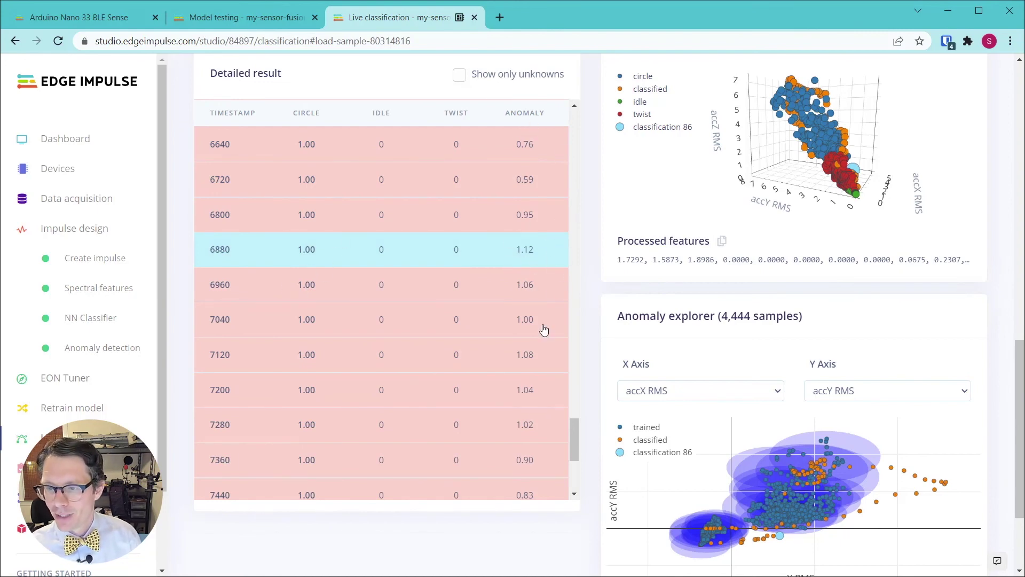
pyautogui.scroll(6, 523, 270)
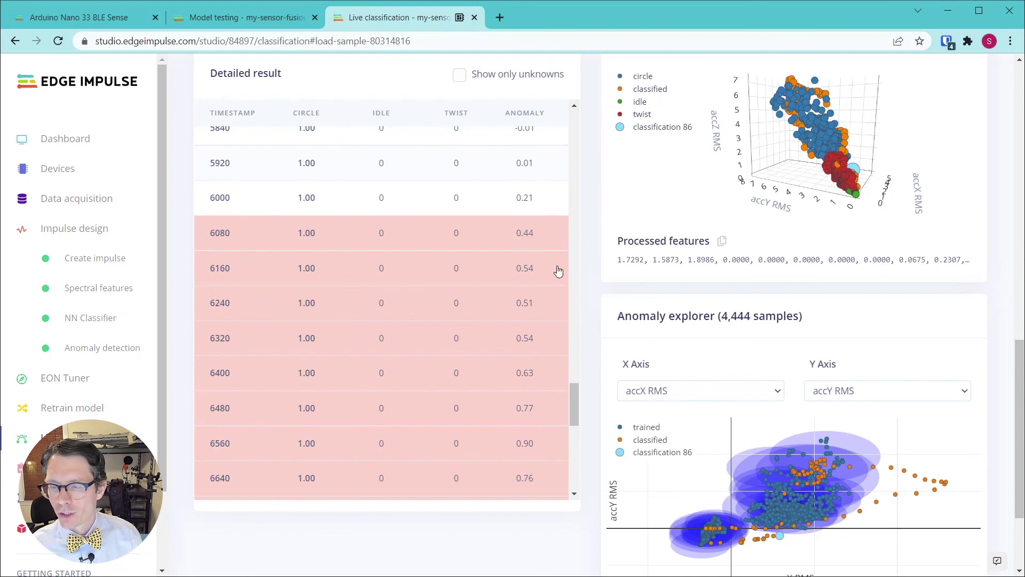
pyautogui.scroll(-10, 523, 240)
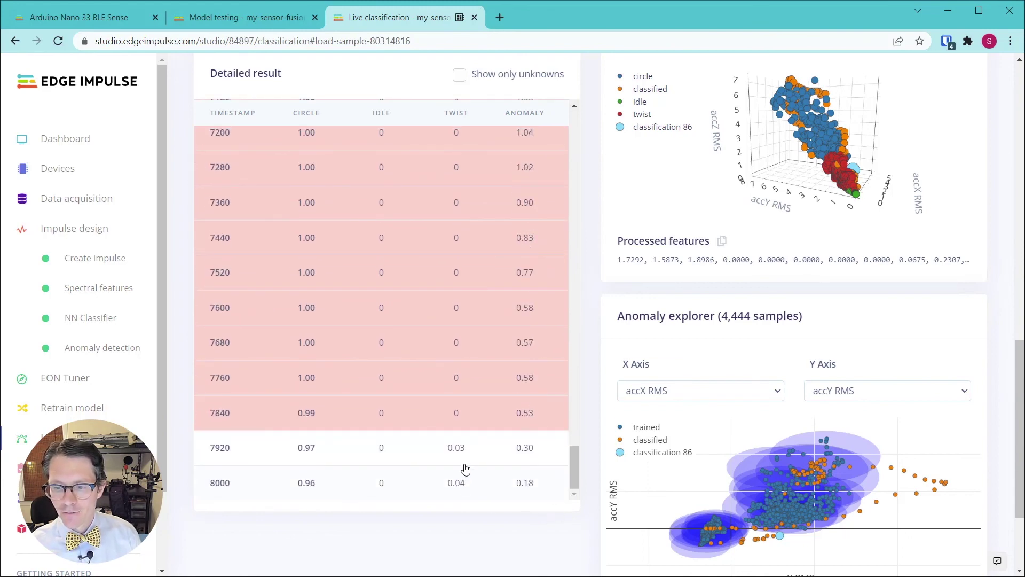
# Select the 7920 ms and 8000 ms windows in turn, and check the last one's position in the raw data graph
pyautogui.click(508, 457)
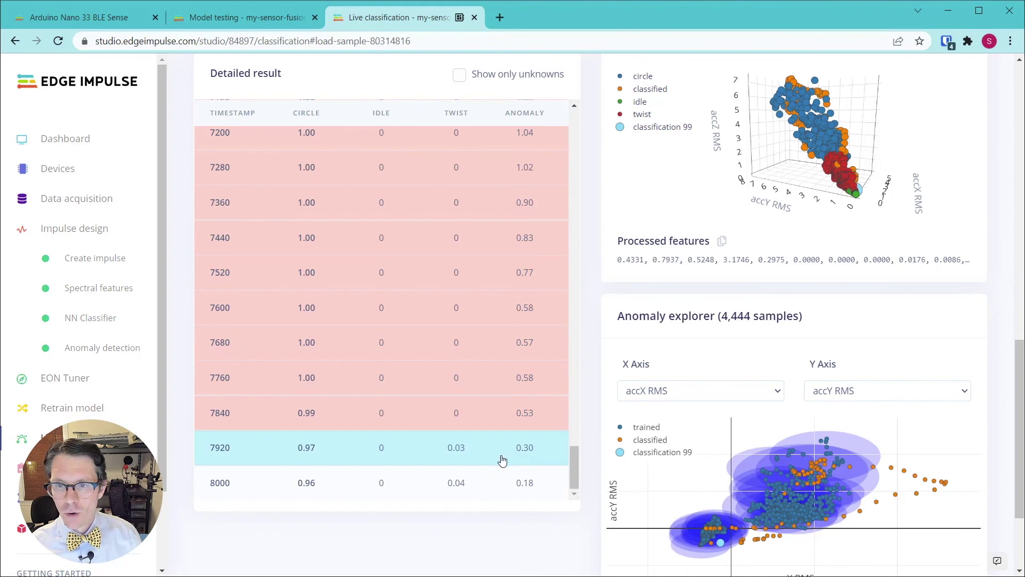
pyautogui.click(500, 490)
pyautogui.scroll(-3, 496, 351)
pyautogui.scroll(15, 621, 312)
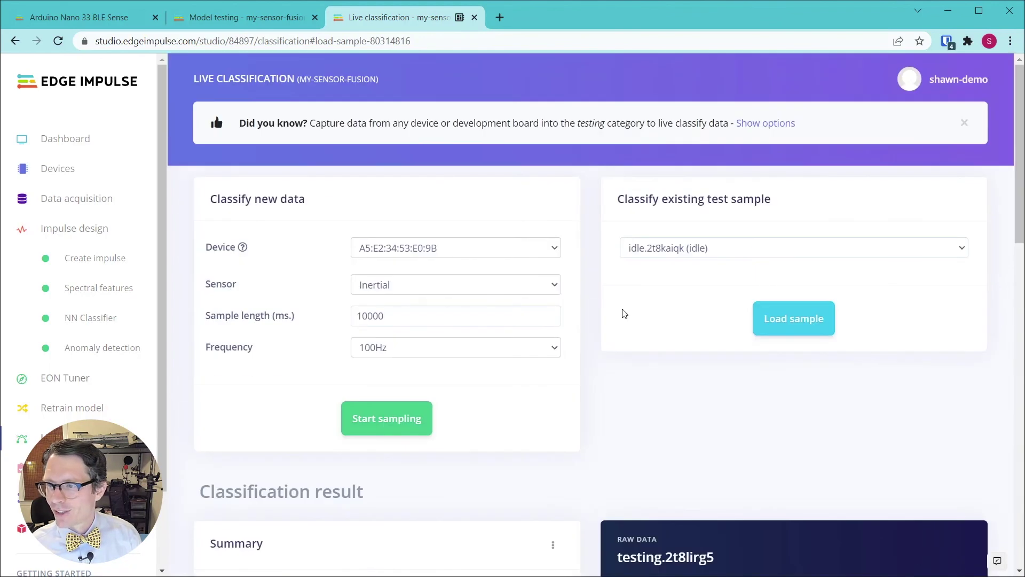
pyautogui.scroll(-6, 863, 305)
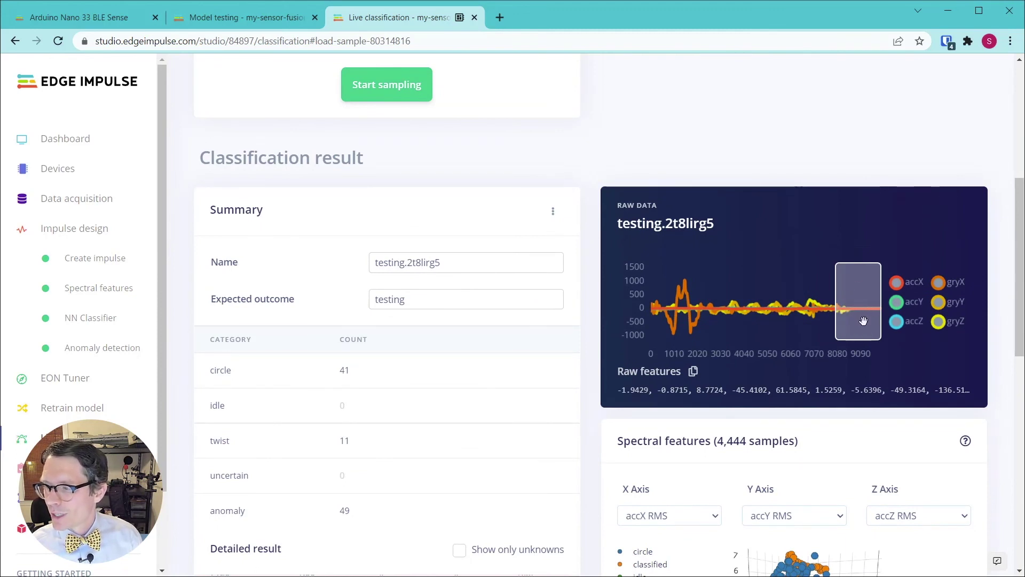
# Record a third 10000 ms Inertial sample at 100Hz from the connected board for live classification
pyautogui.scroll(5, 668, 307)
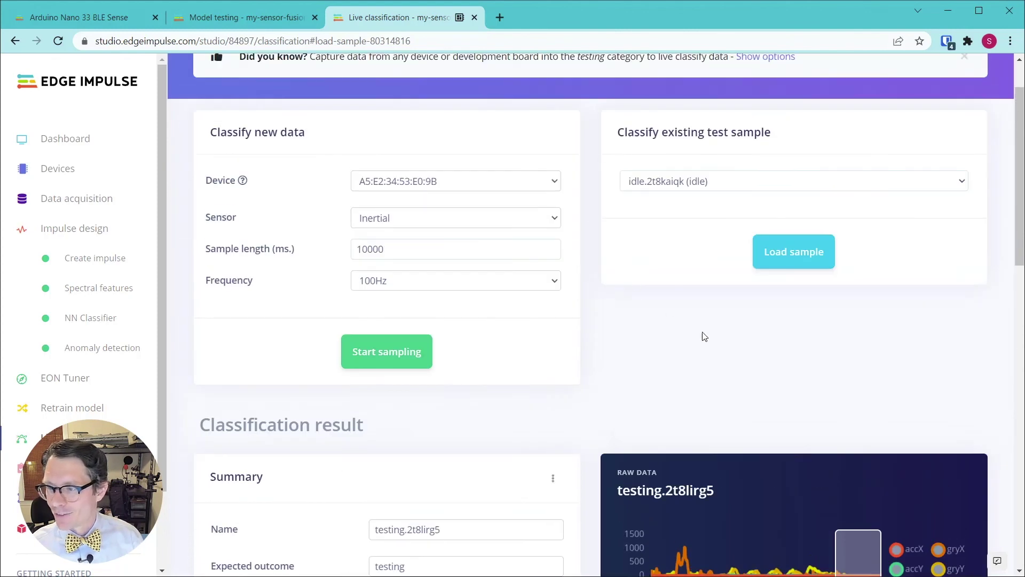
pyautogui.click(405, 362)
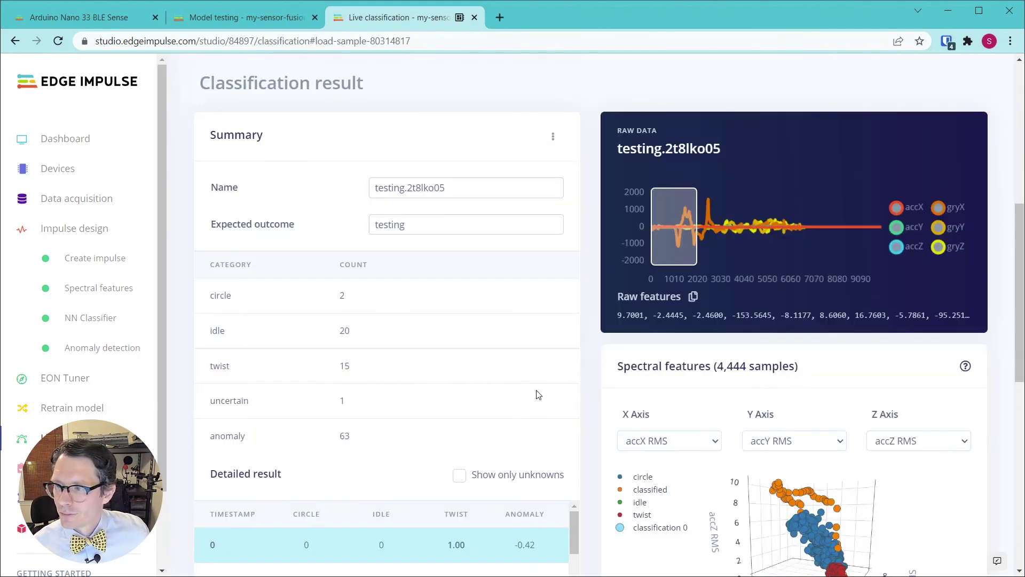
# Select the 5120 ms window of the new sample and examine it in the raw data graph and anomaly explorer
pyautogui.scroll(-6, 597, 327)
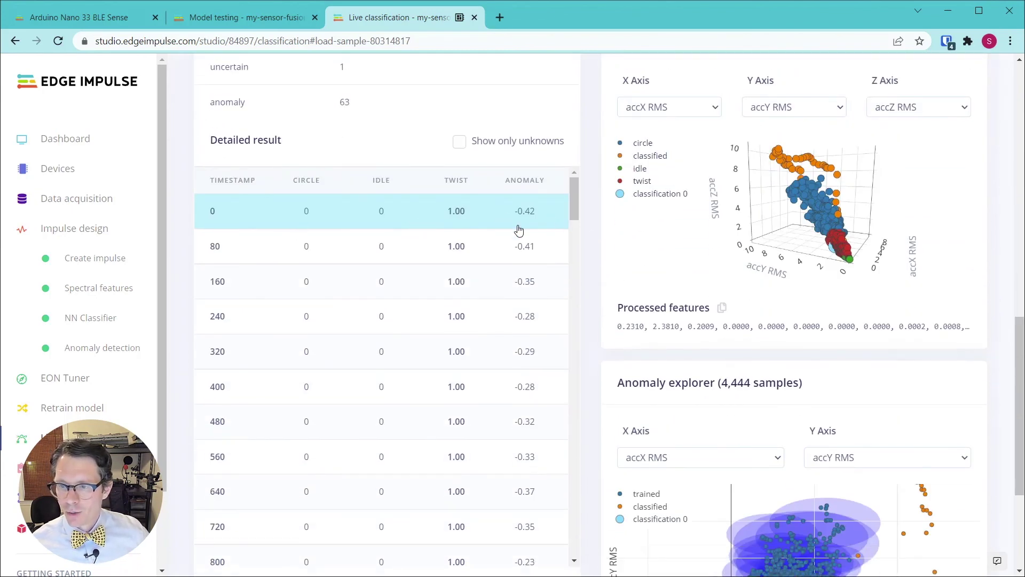
pyautogui.scroll(-1, 582, 183)
pyautogui.moveTo(575, 137); pyautogui.dragTo(576, 346)
pyautogui.click(516, 170)
pyautogui.click(454, 266)
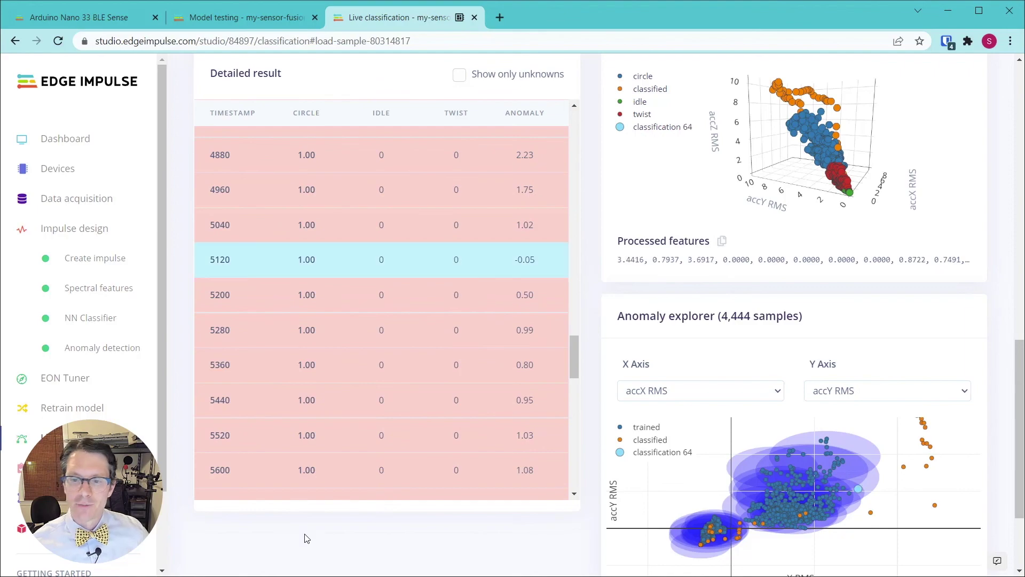
pyautogui.scroll(10, 636, 303)
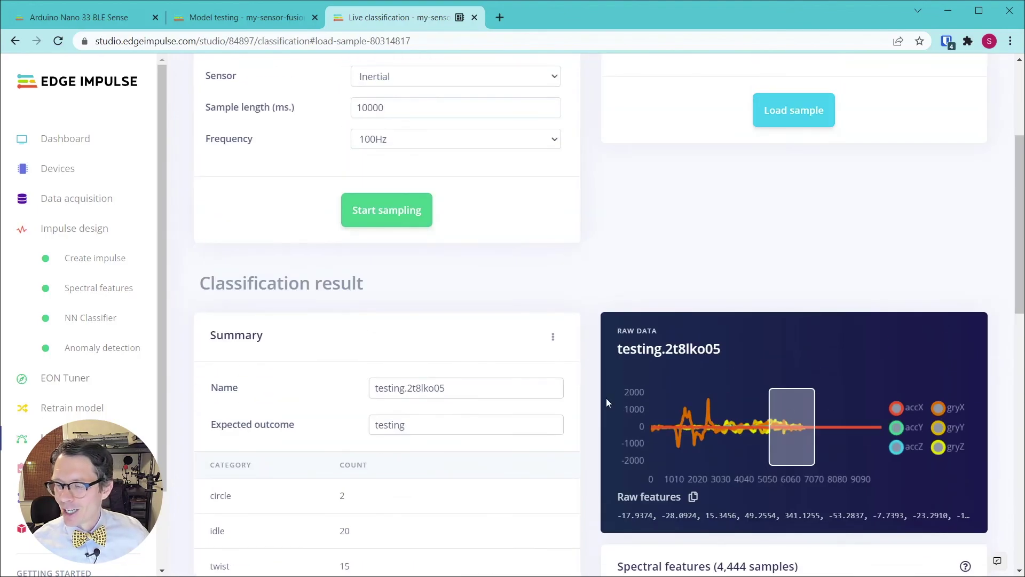
pyautogui.scroll(-10, 593, 281)
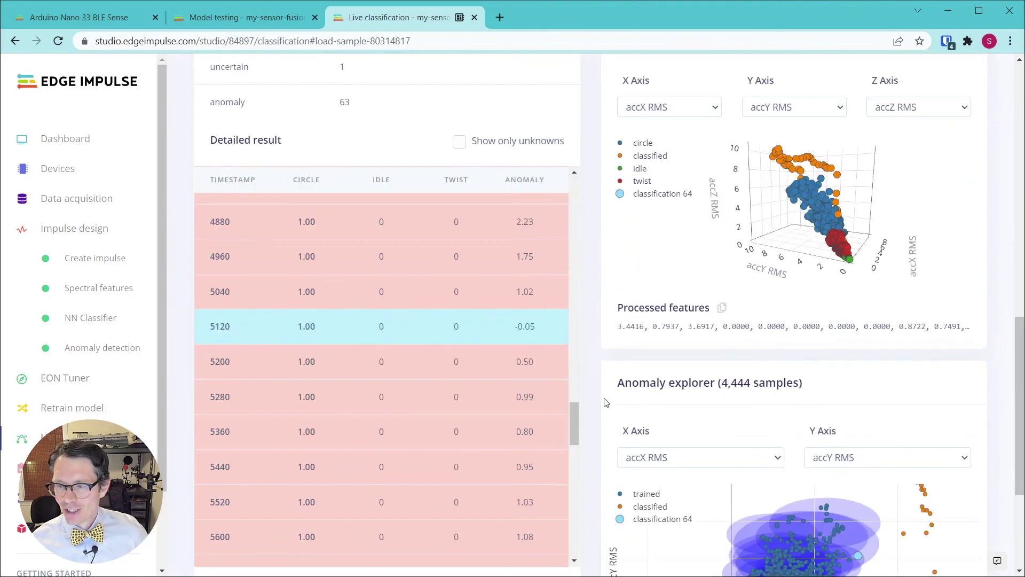
pyautogui.scroll(-3, 598, 352)
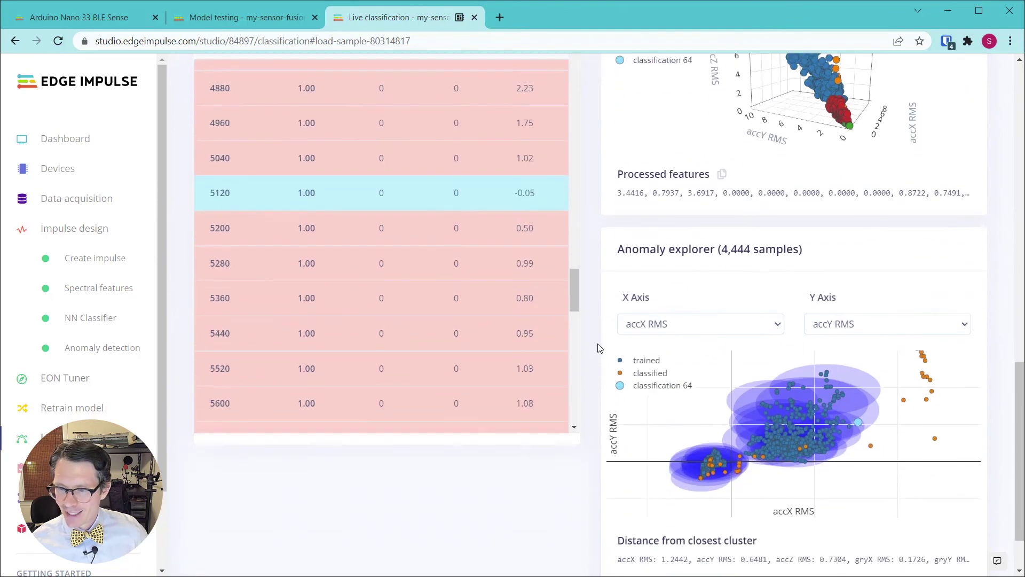
pyautogui.scroll(1, 613, 308)
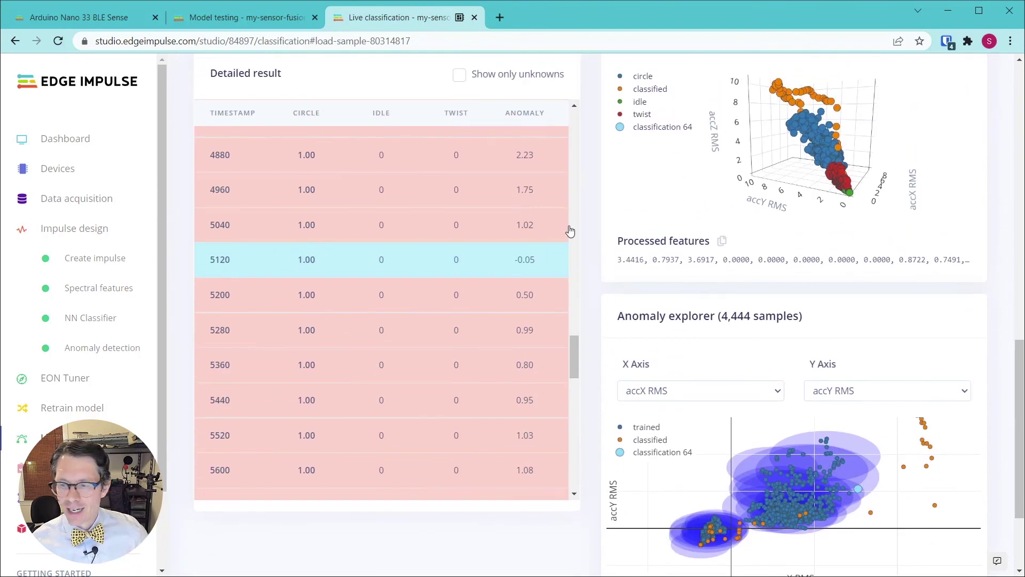
# Select the 6800 ms window and review the idle, twist and anomaly scores in the rows around it
pyautogui.moveTo(575, 357); pyautogui.dragTo(577, 423)
pyautogui.click(438, 264)
pyautogui.scroll(5, 480, 293)
pyautogui.scroll(-3, 483, 299)
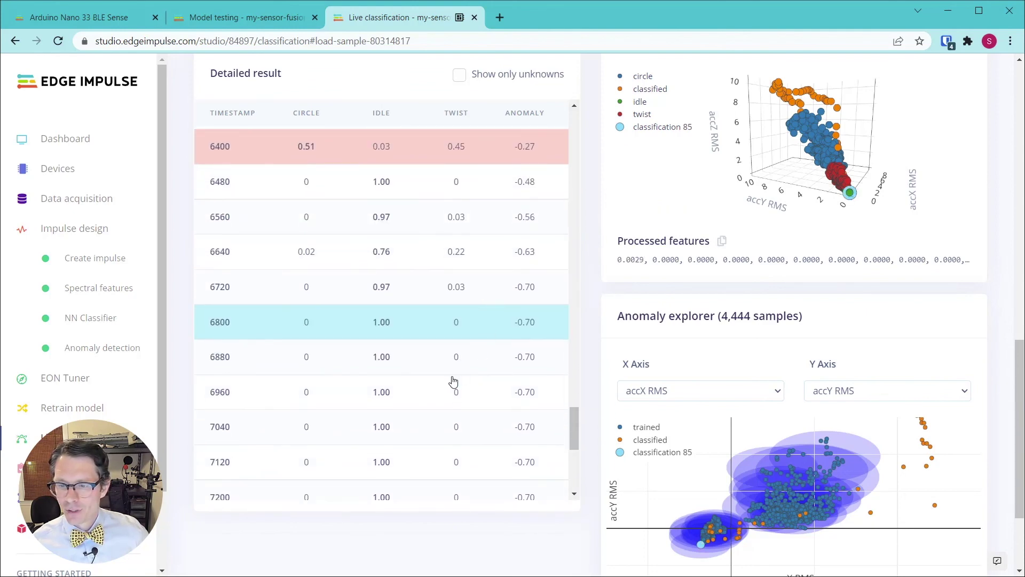
pyautogui.scroll(-4, 457, 368)
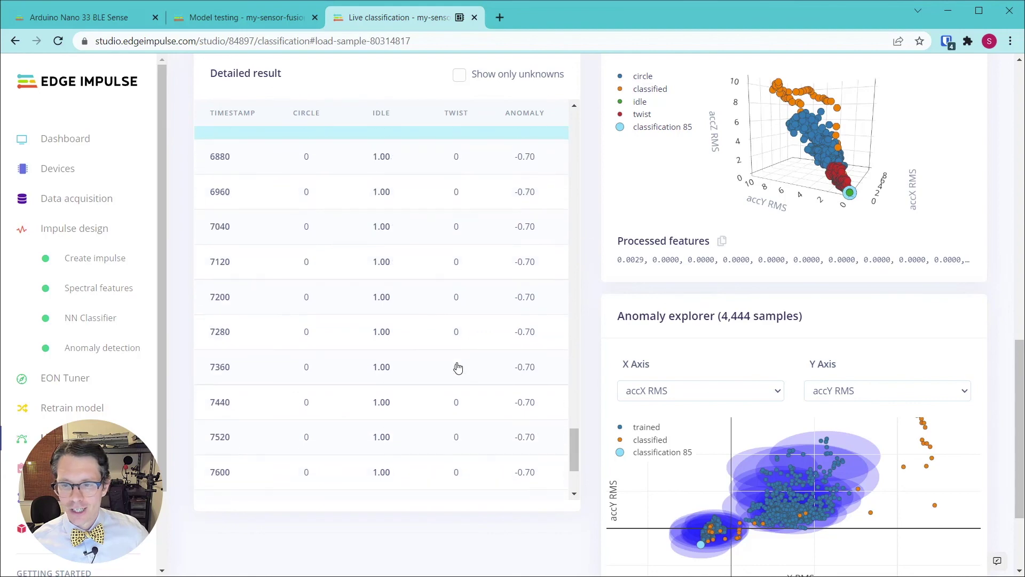
# Select the 7120 ms window, then return to the start of the detailed results and the classification summary
pyautogui.click(428, 274)
pyautogui.moveTo(581, 464); pyautogui.dragTo(584, 137)
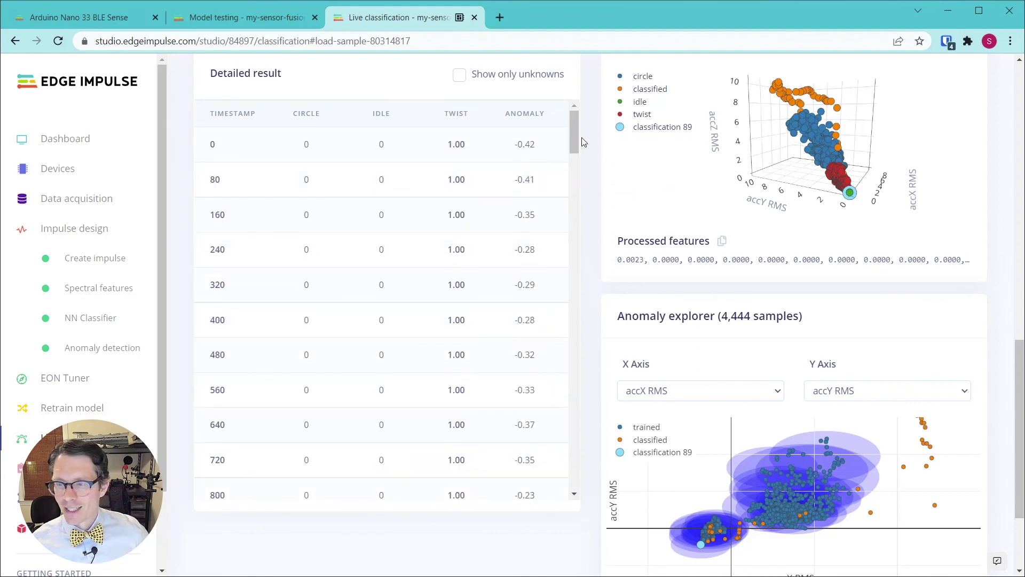
pyautogui.scroll(9, 593, 216)
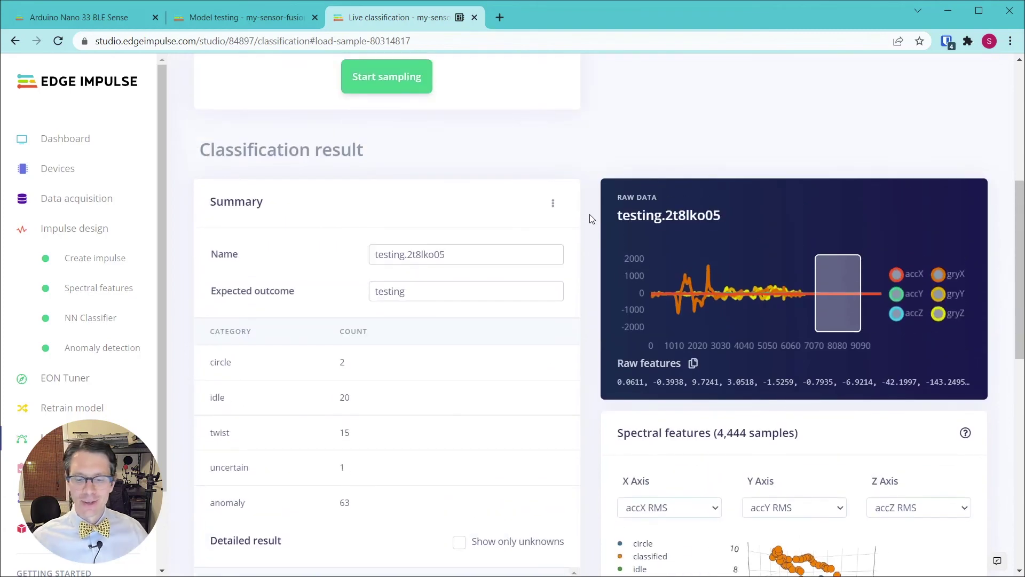